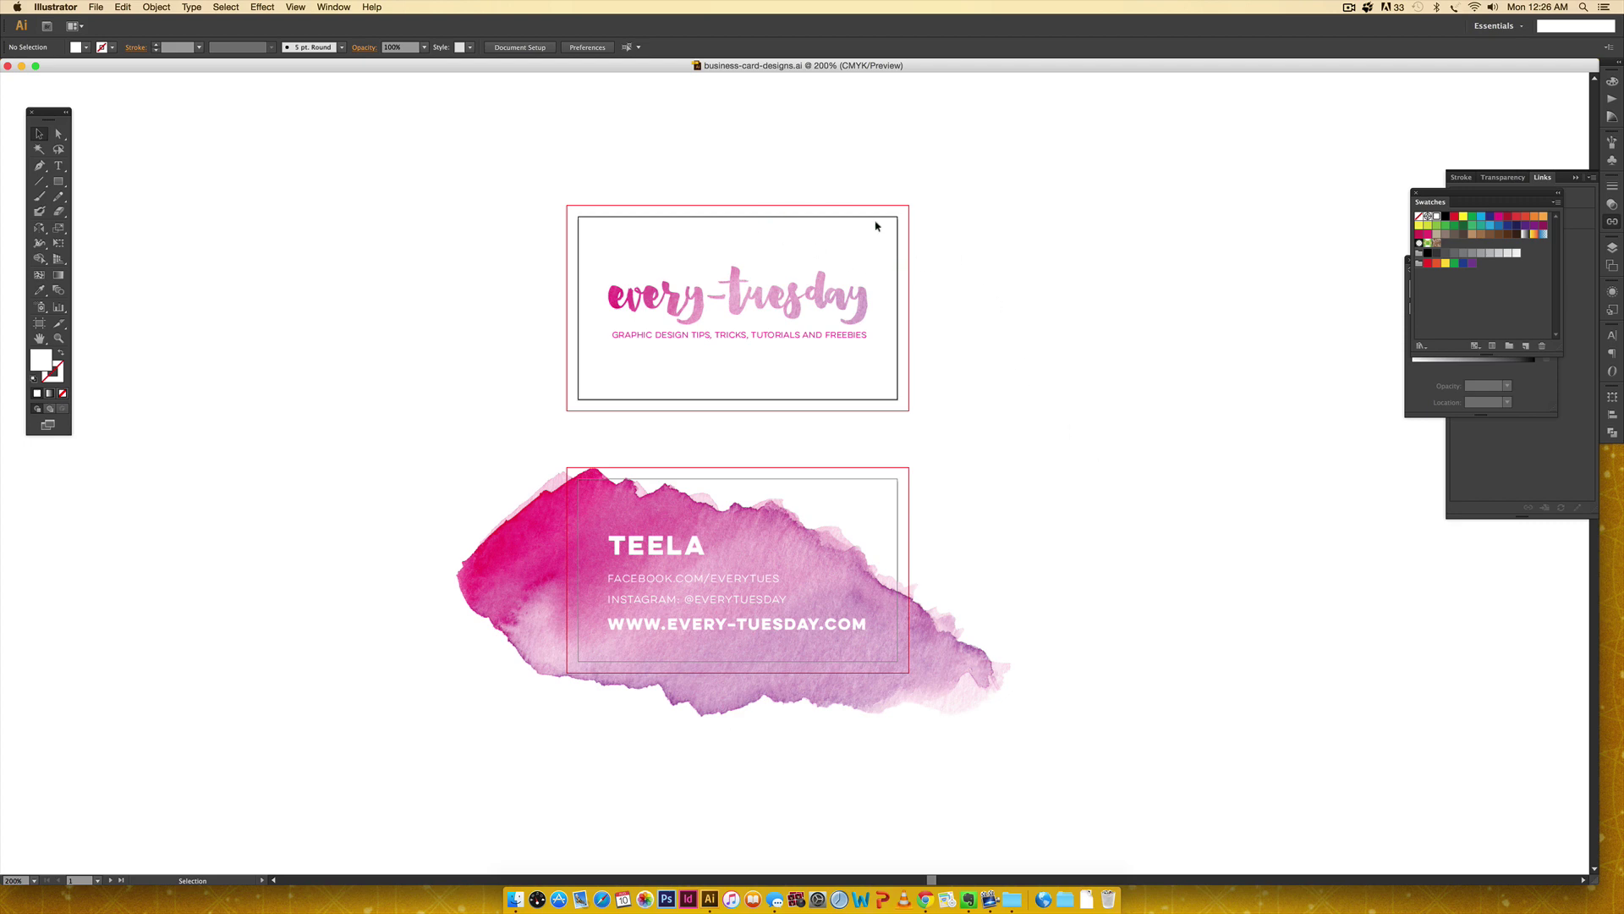
click(891, 533)
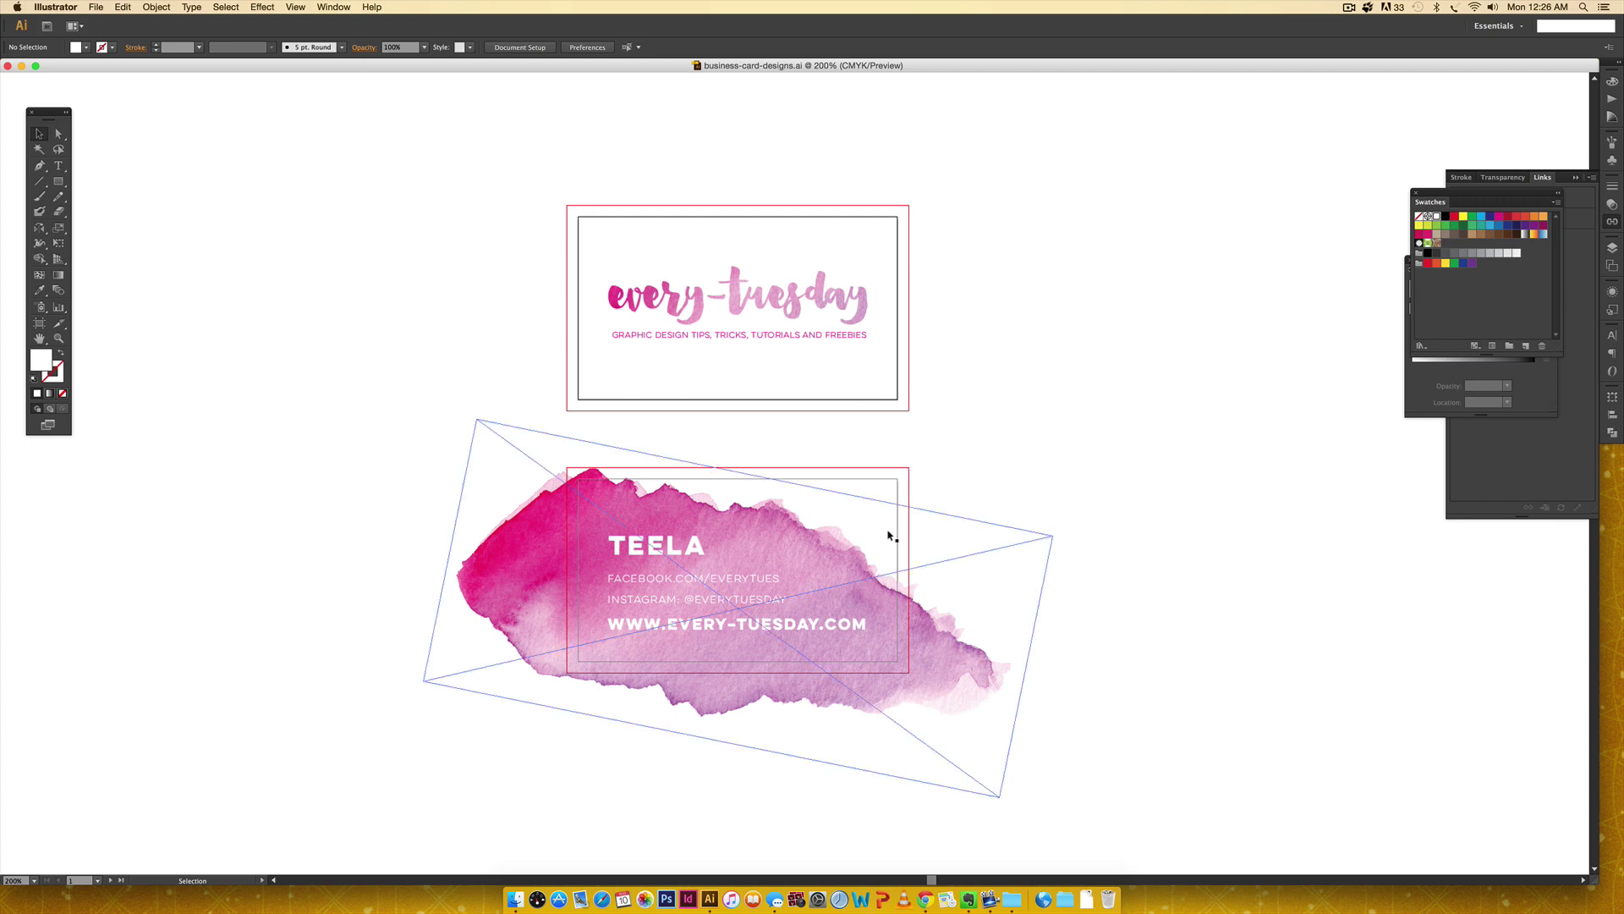
click(1077, 457)
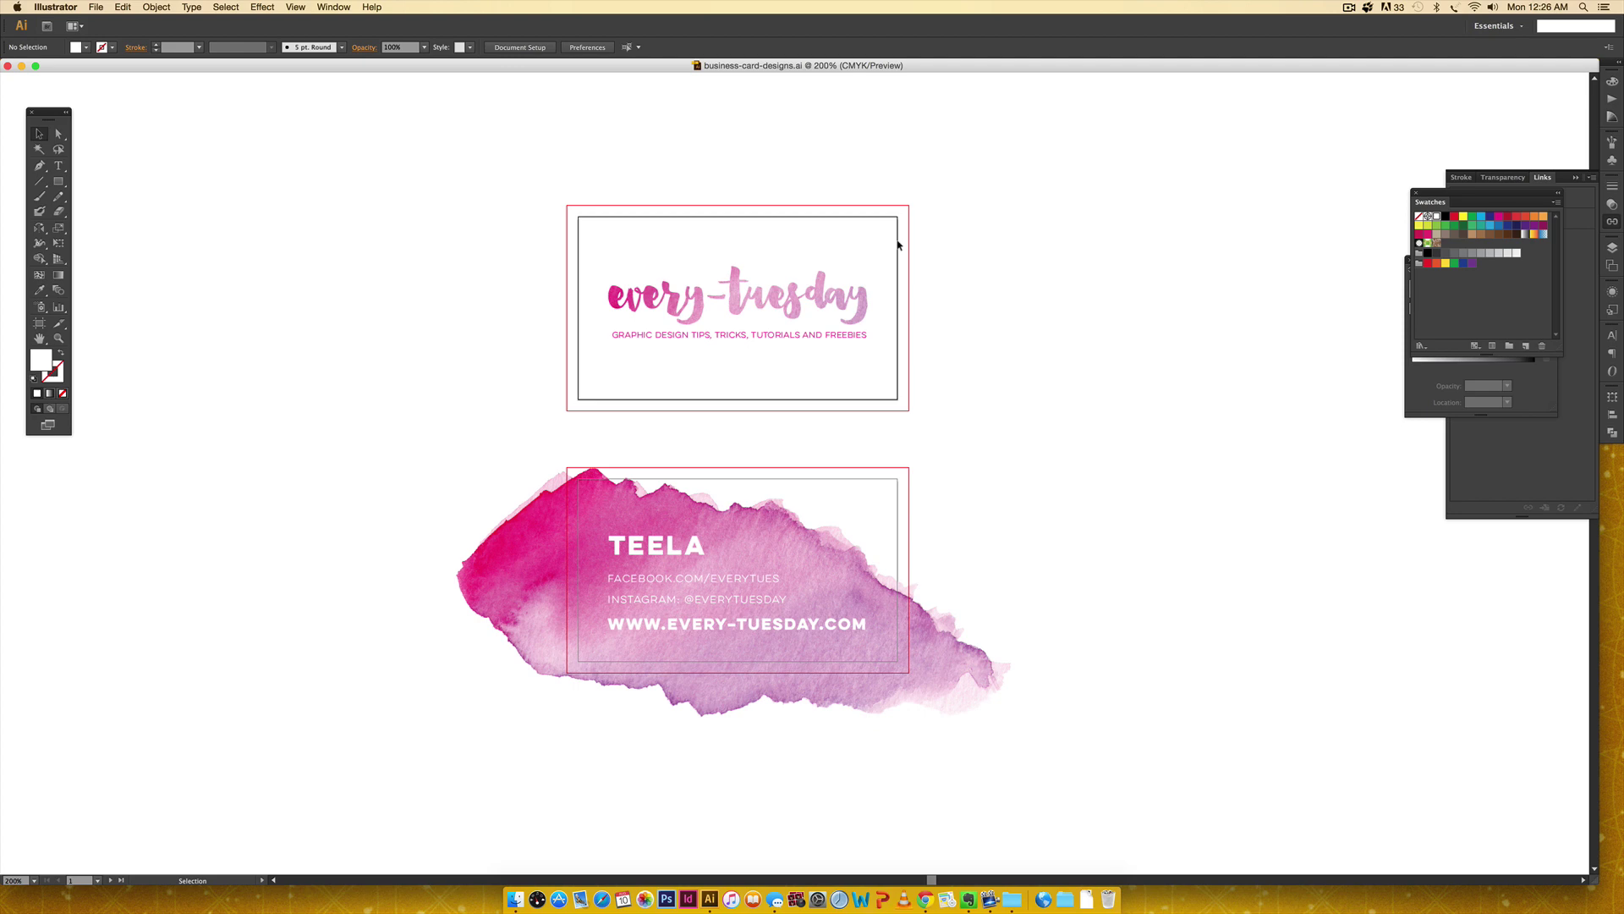
click(96, 7)
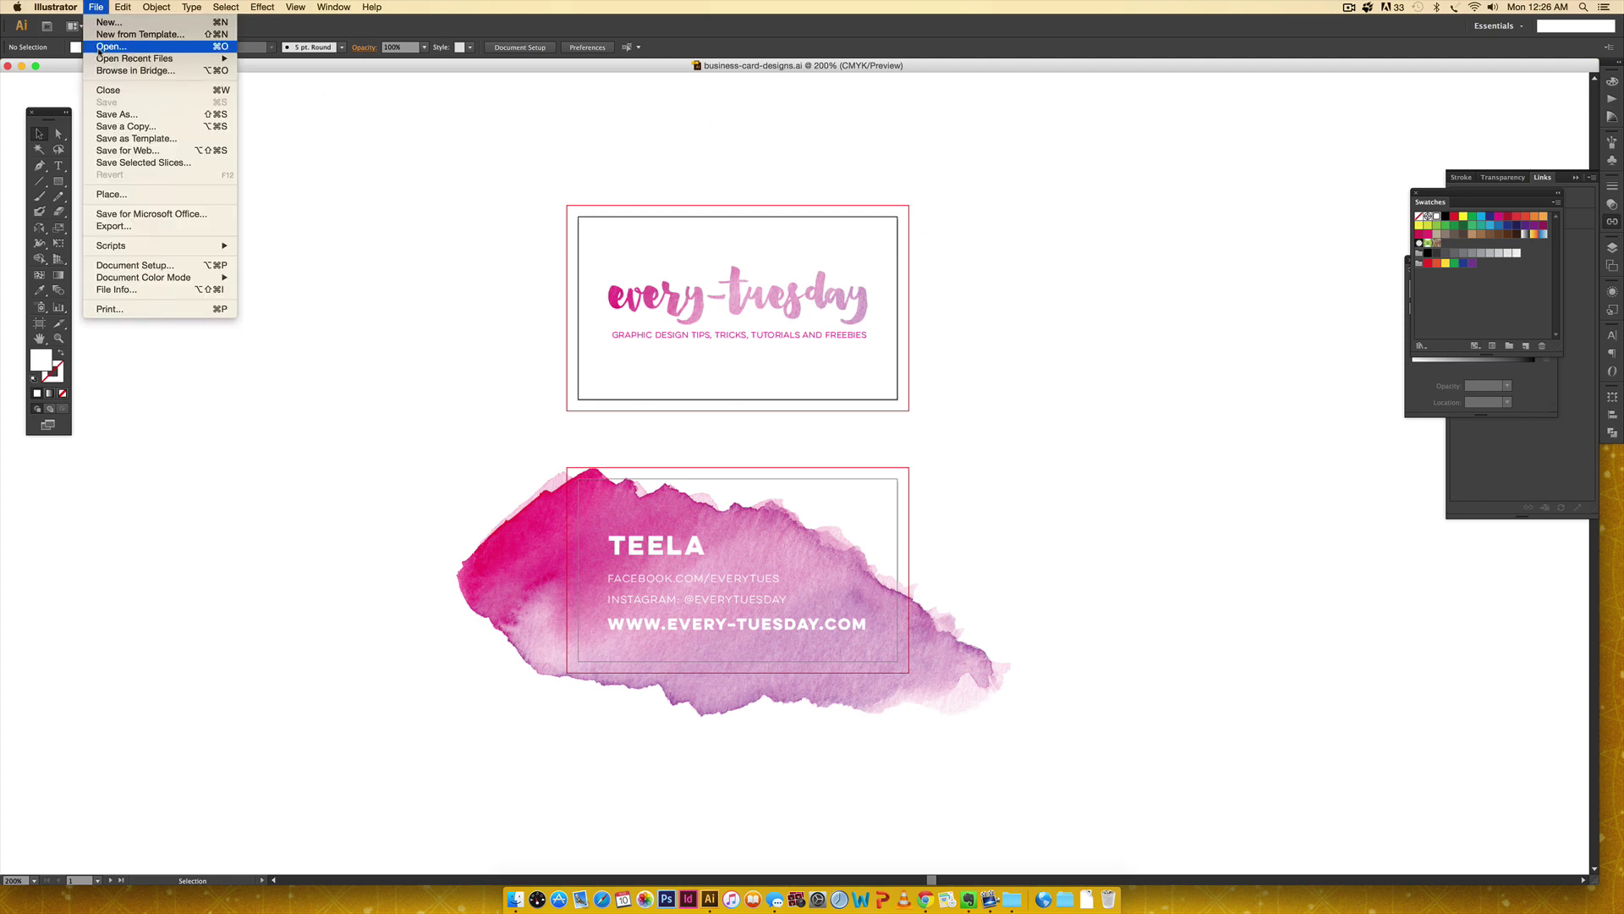
click(118, 22)
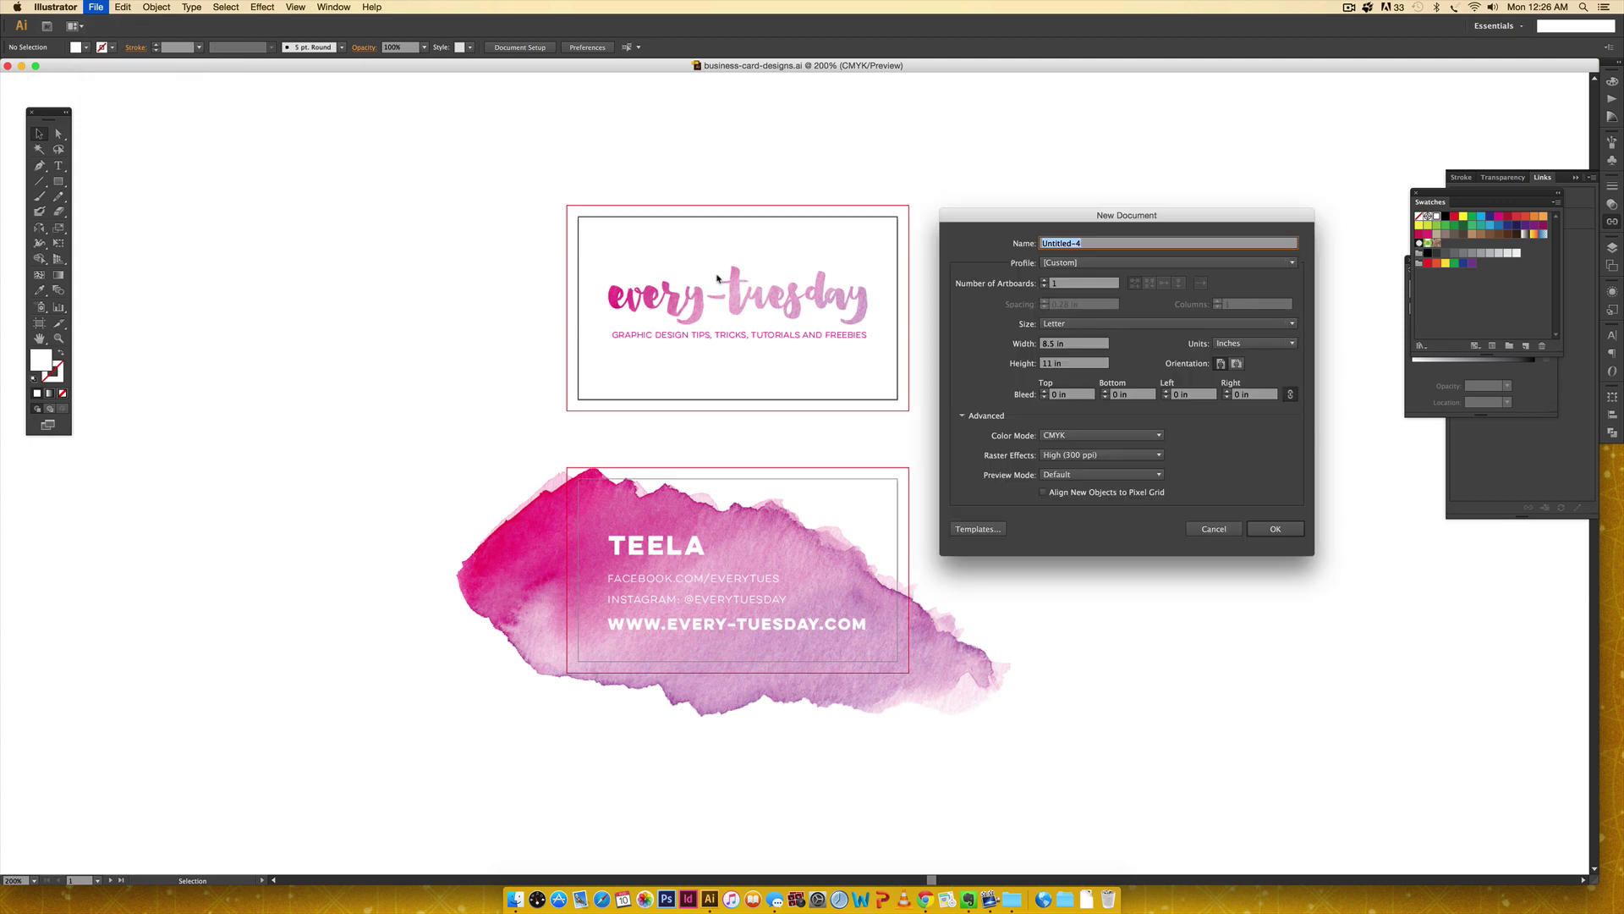
click(1067, 347)
text(3.5)
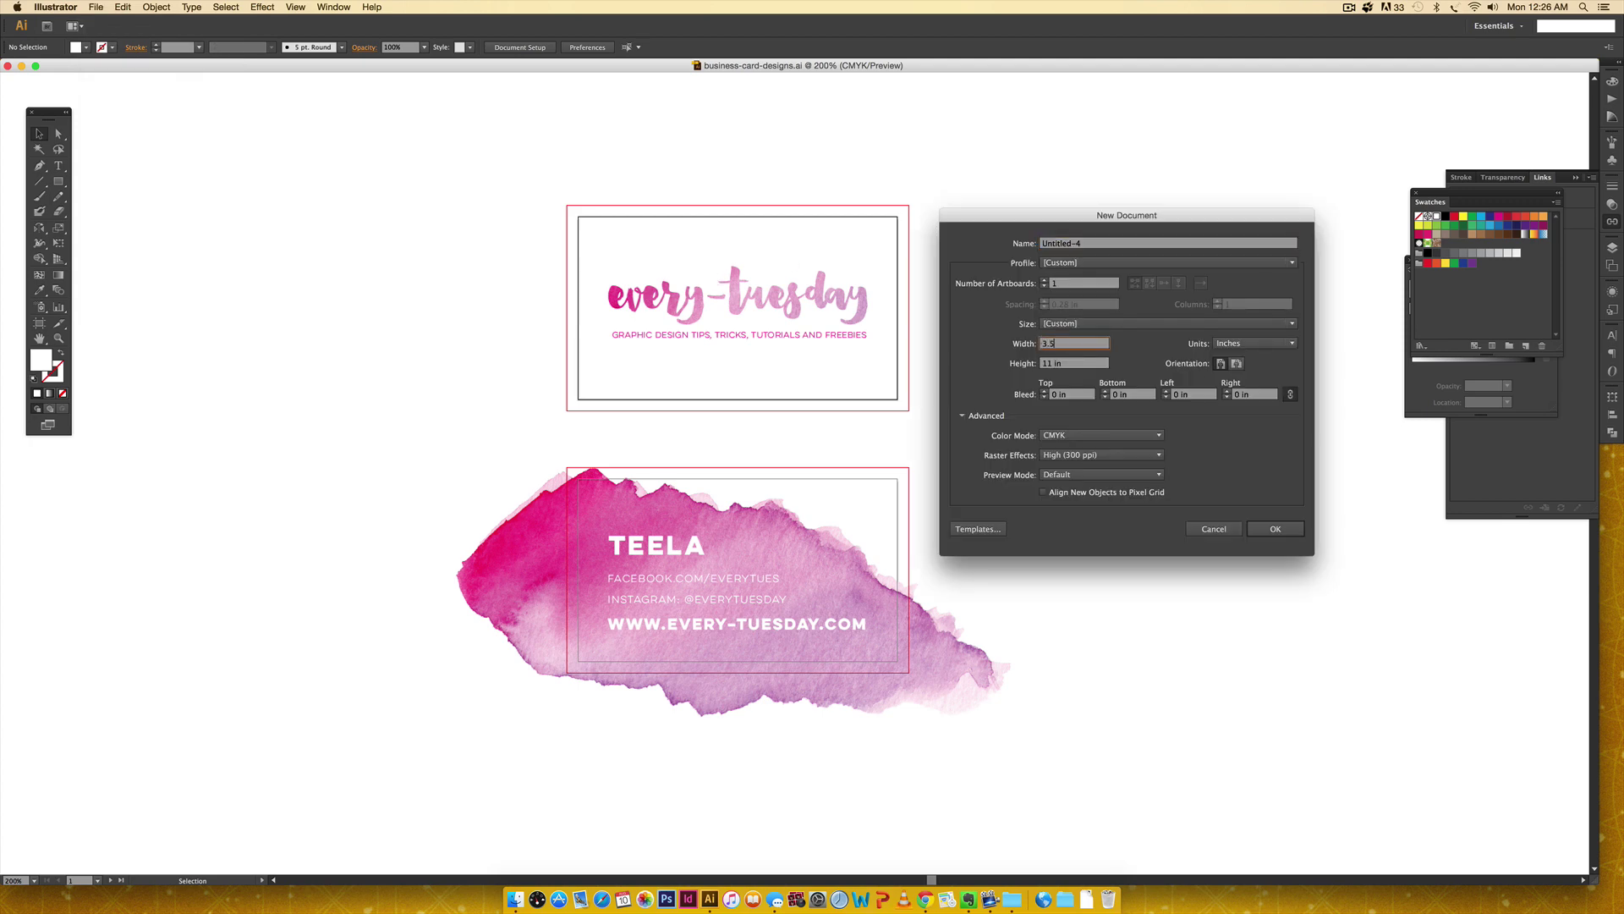
key(Tab)
text(2)
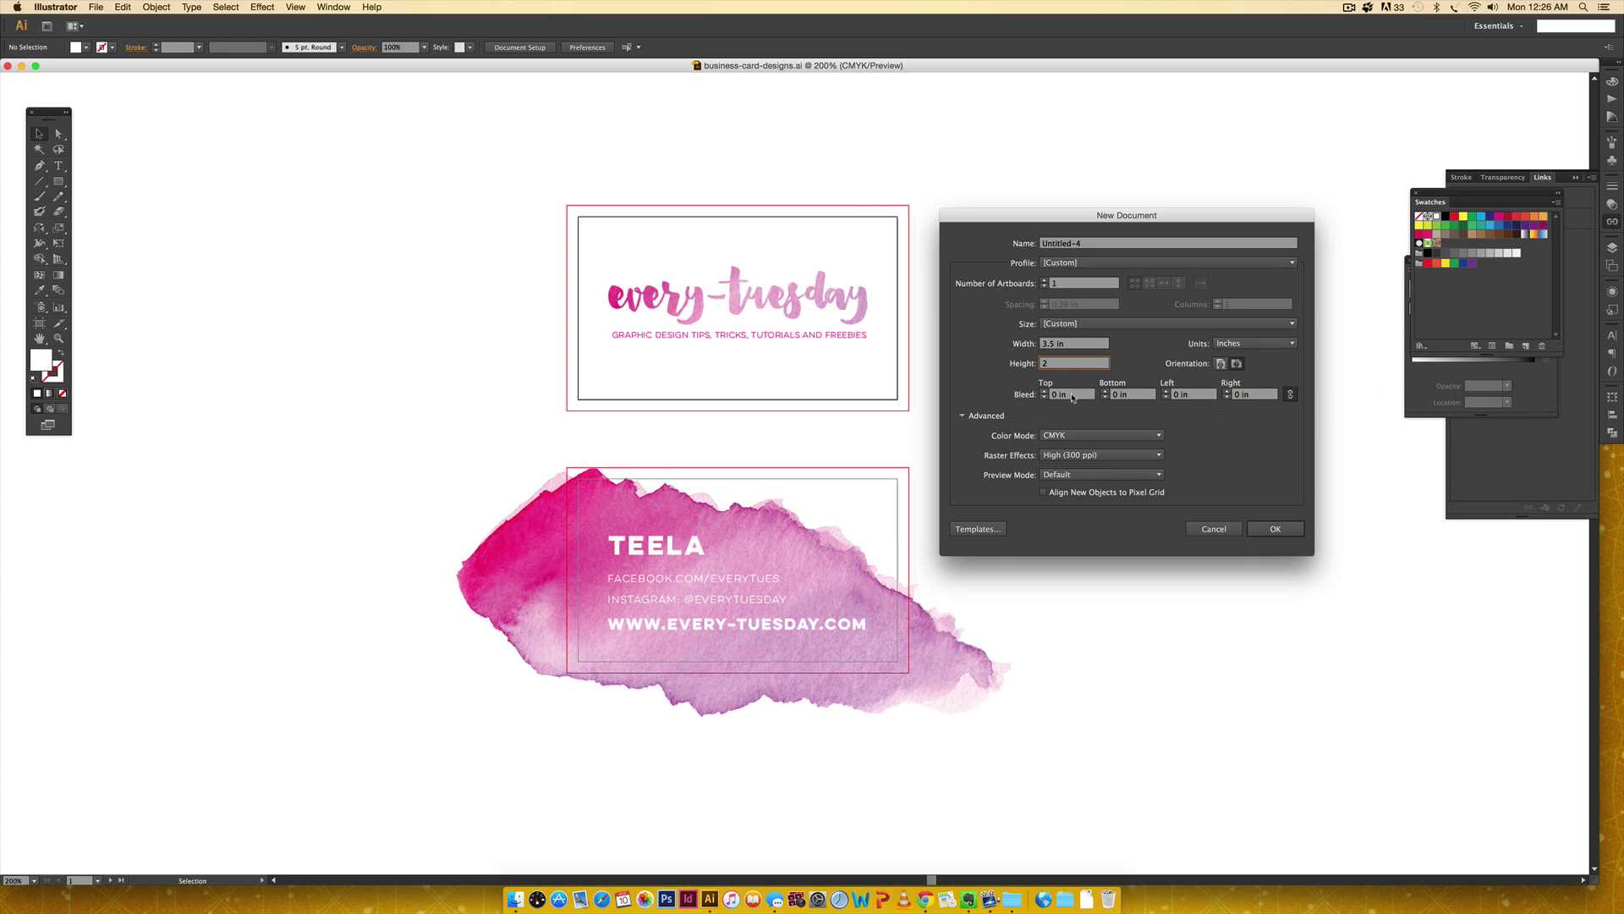
key(Tab)
text(.125)
click(962, 415)
click(962, 416)
click(1212, 528)
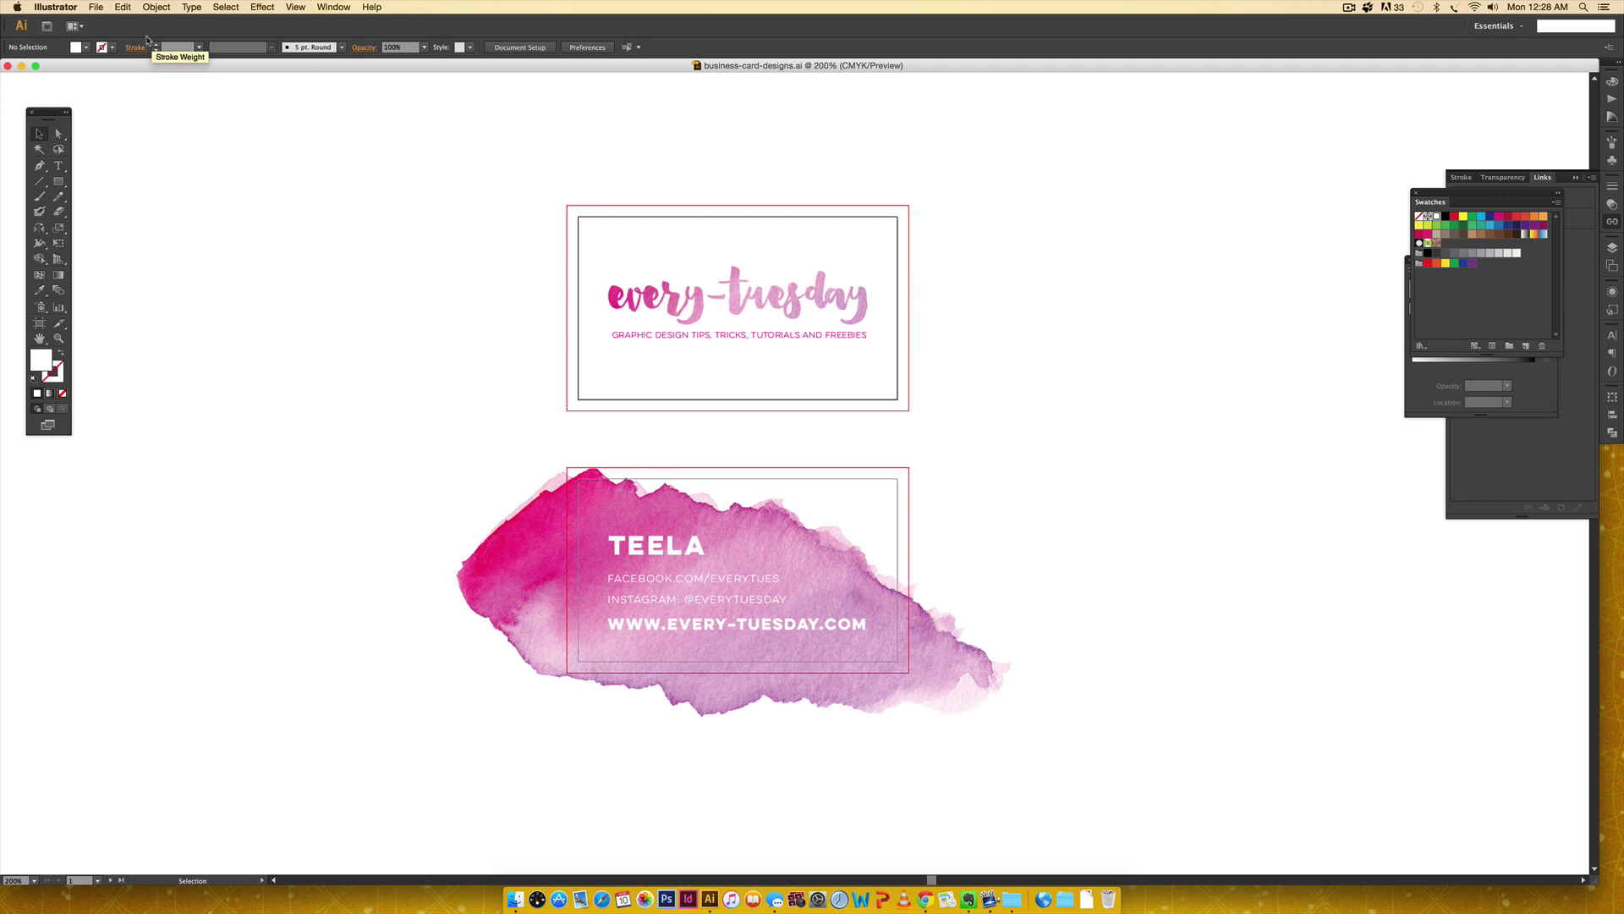
Step: Create a new Letter-size CMYK document, 8.5 by 11 in, with one artboard and no bleed
click(95, 7)
click(110, 23)
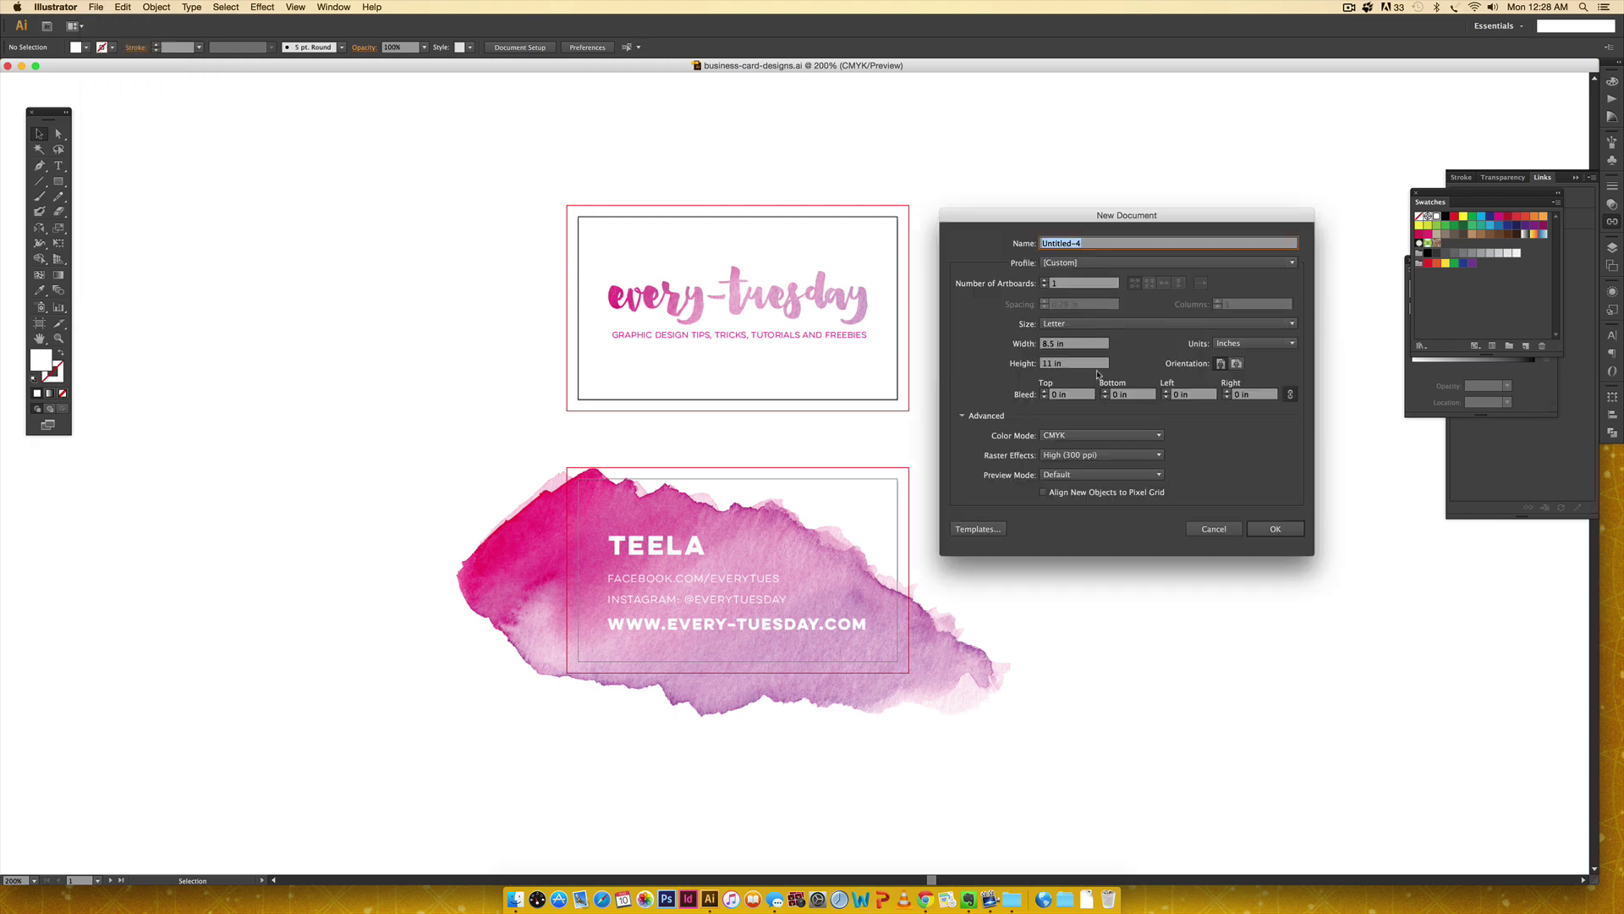
click(1060, 324)
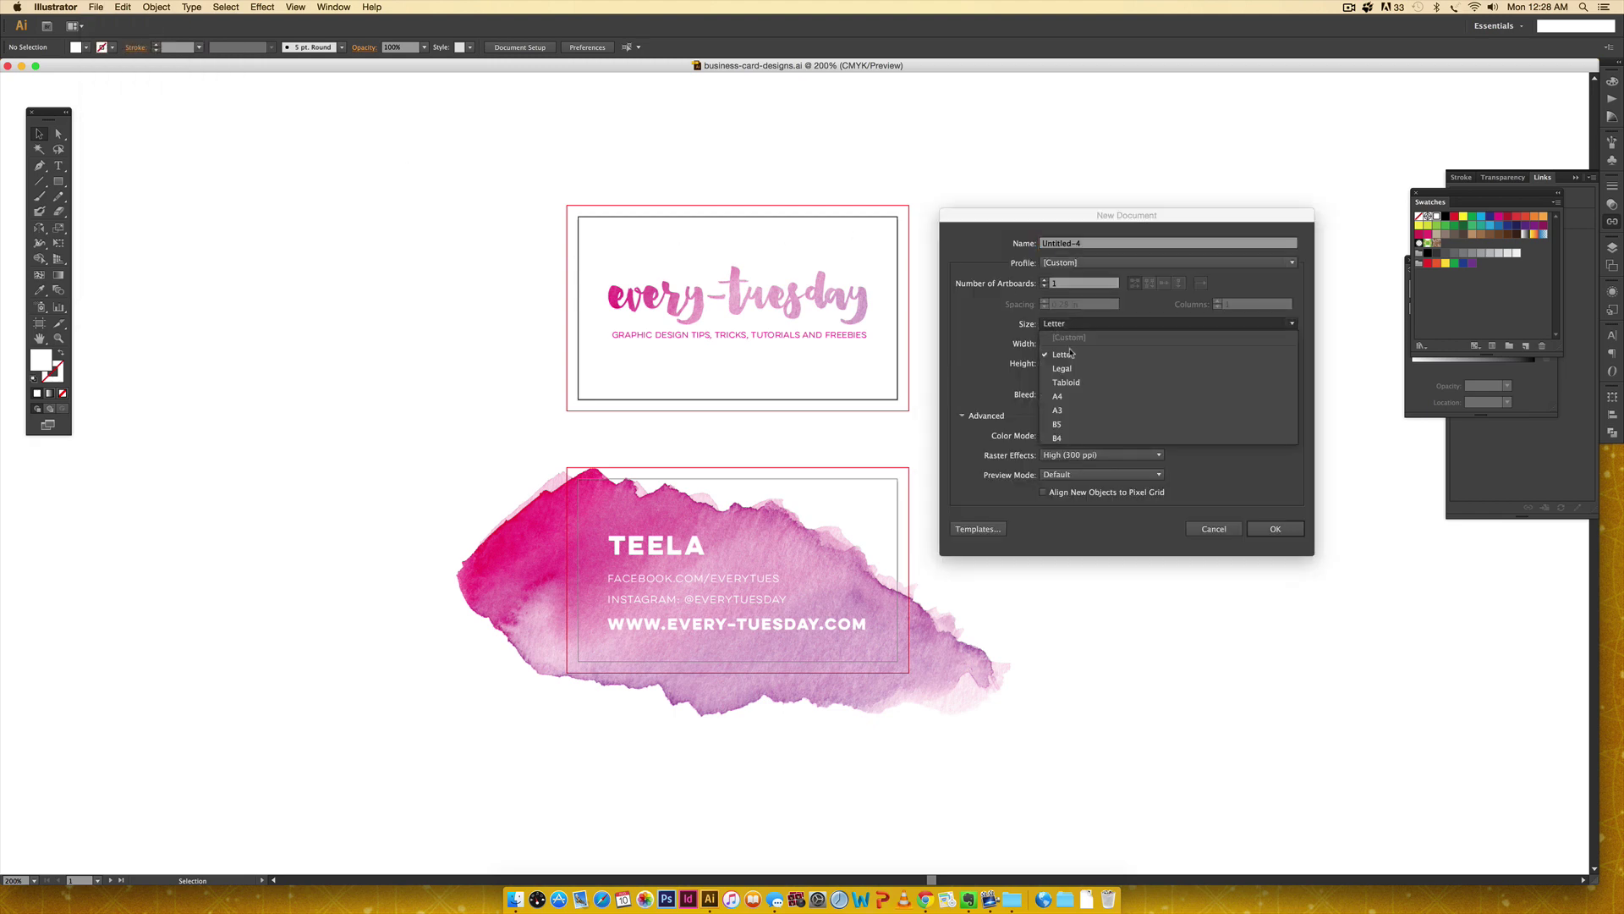
click(1070, 360)
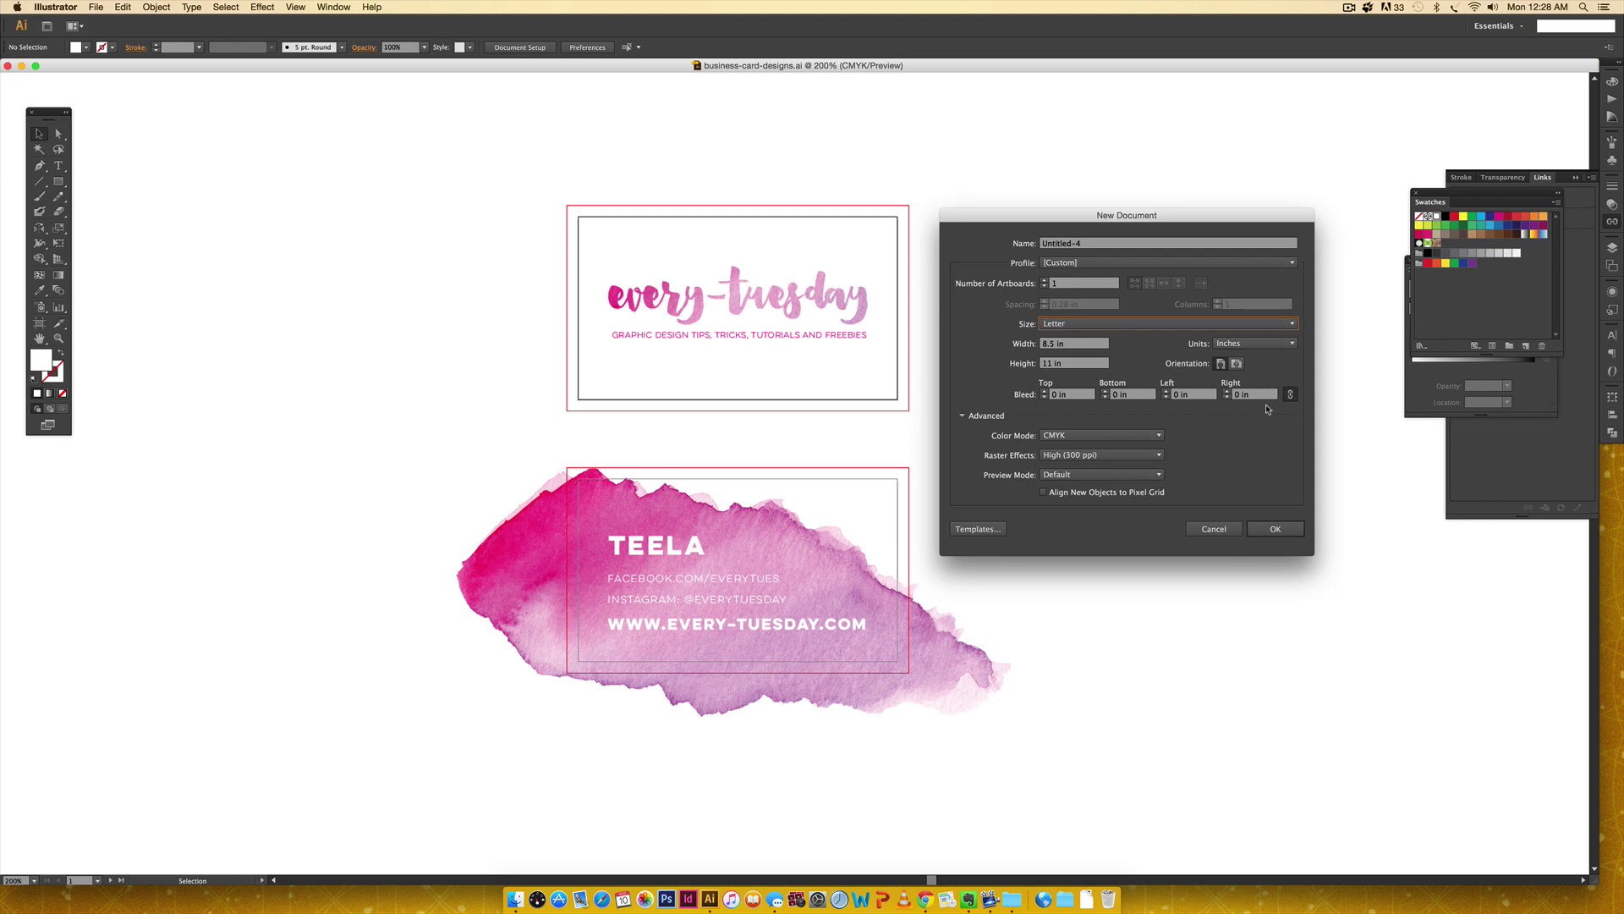
click(962, 415)
click(962, 415)
click(1260, 530)
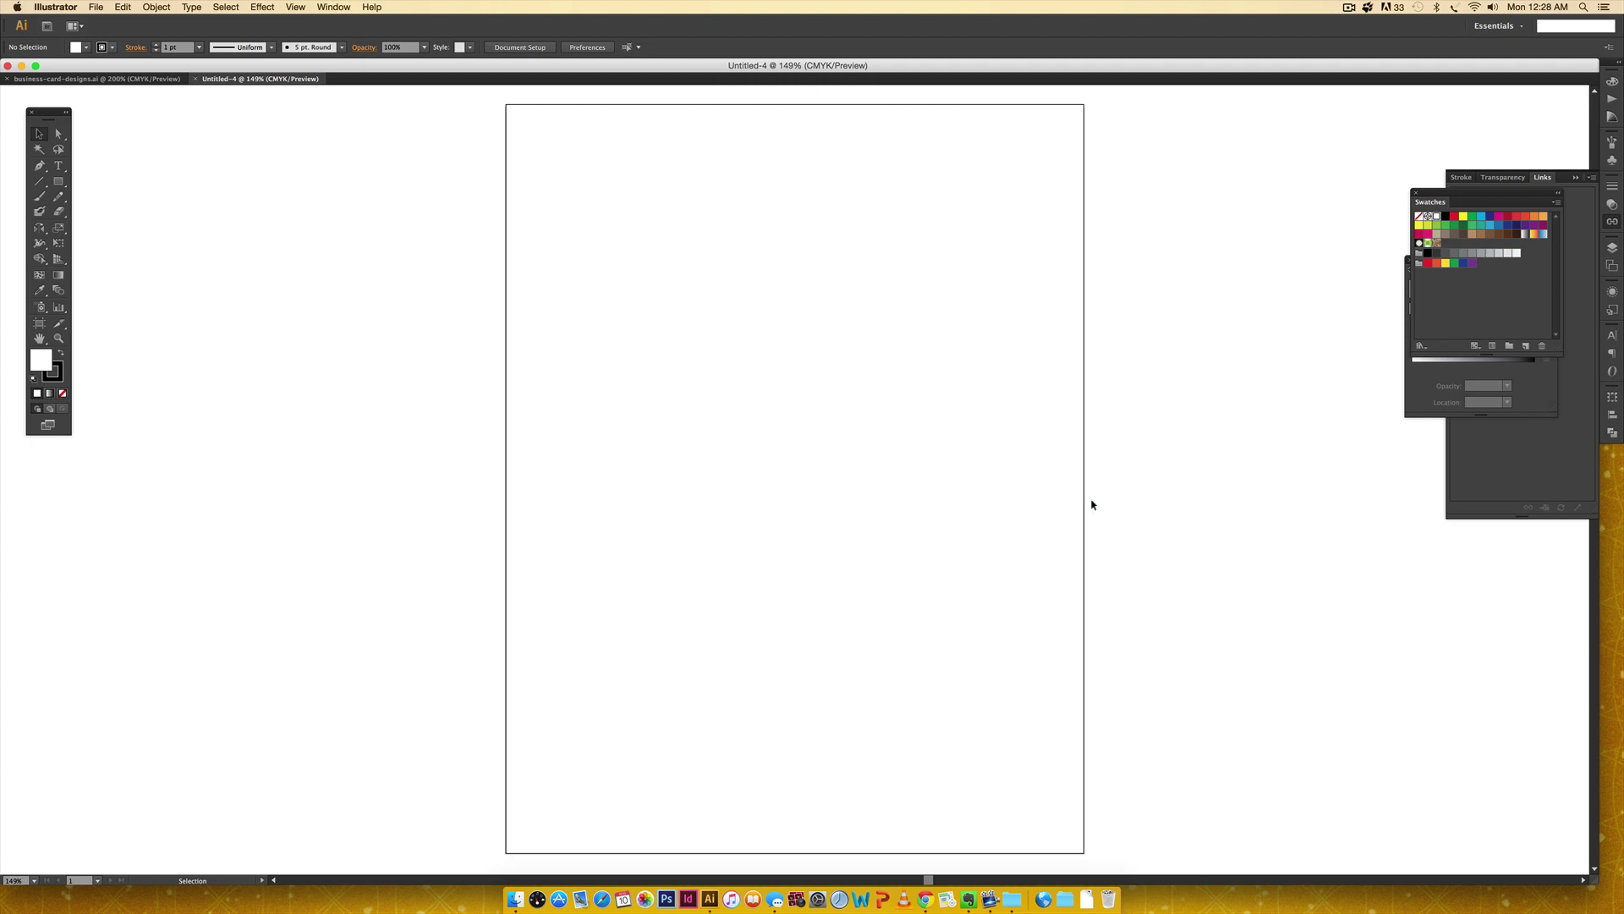
Step: Show the rulers in the new document and check that their units are inches
key(super+r)
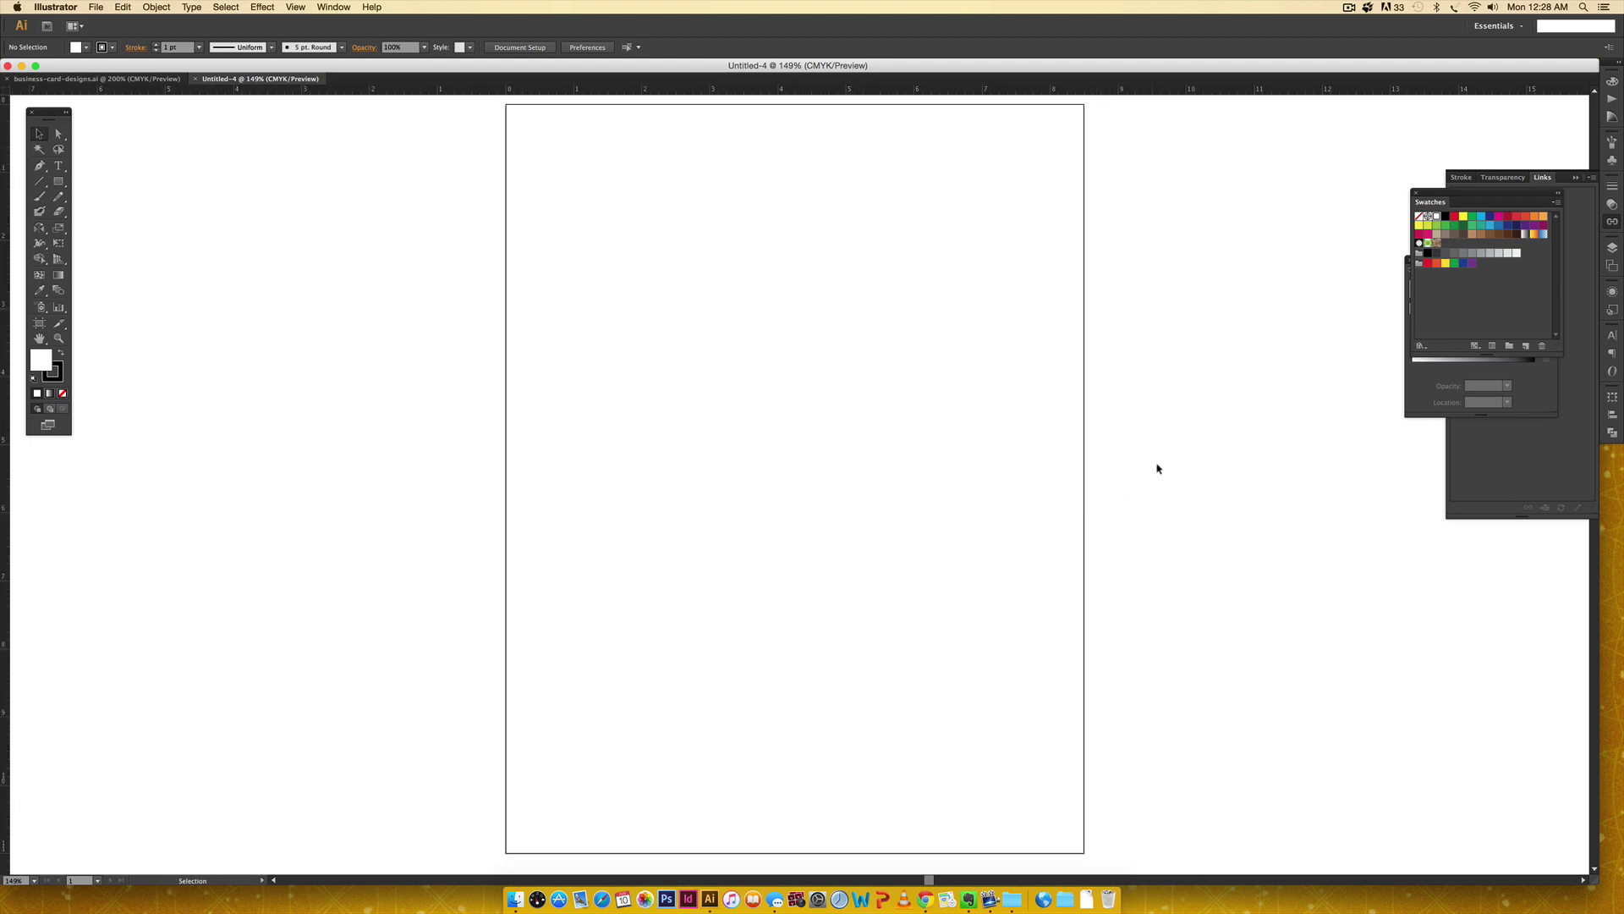
right_click(683, 90)
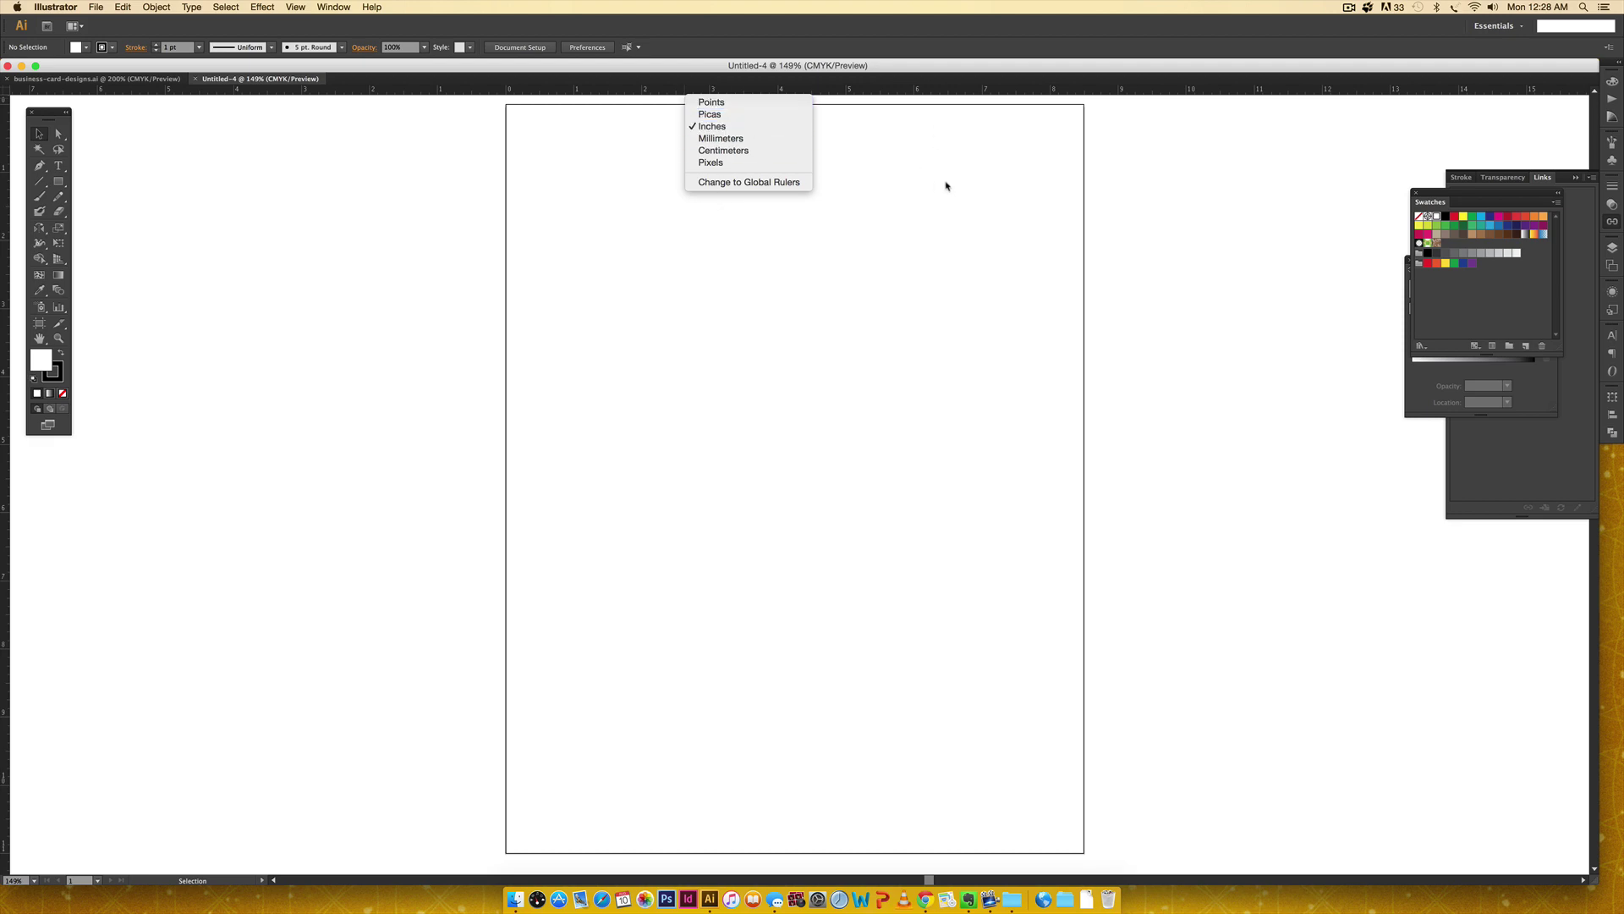
click(1102, 281)
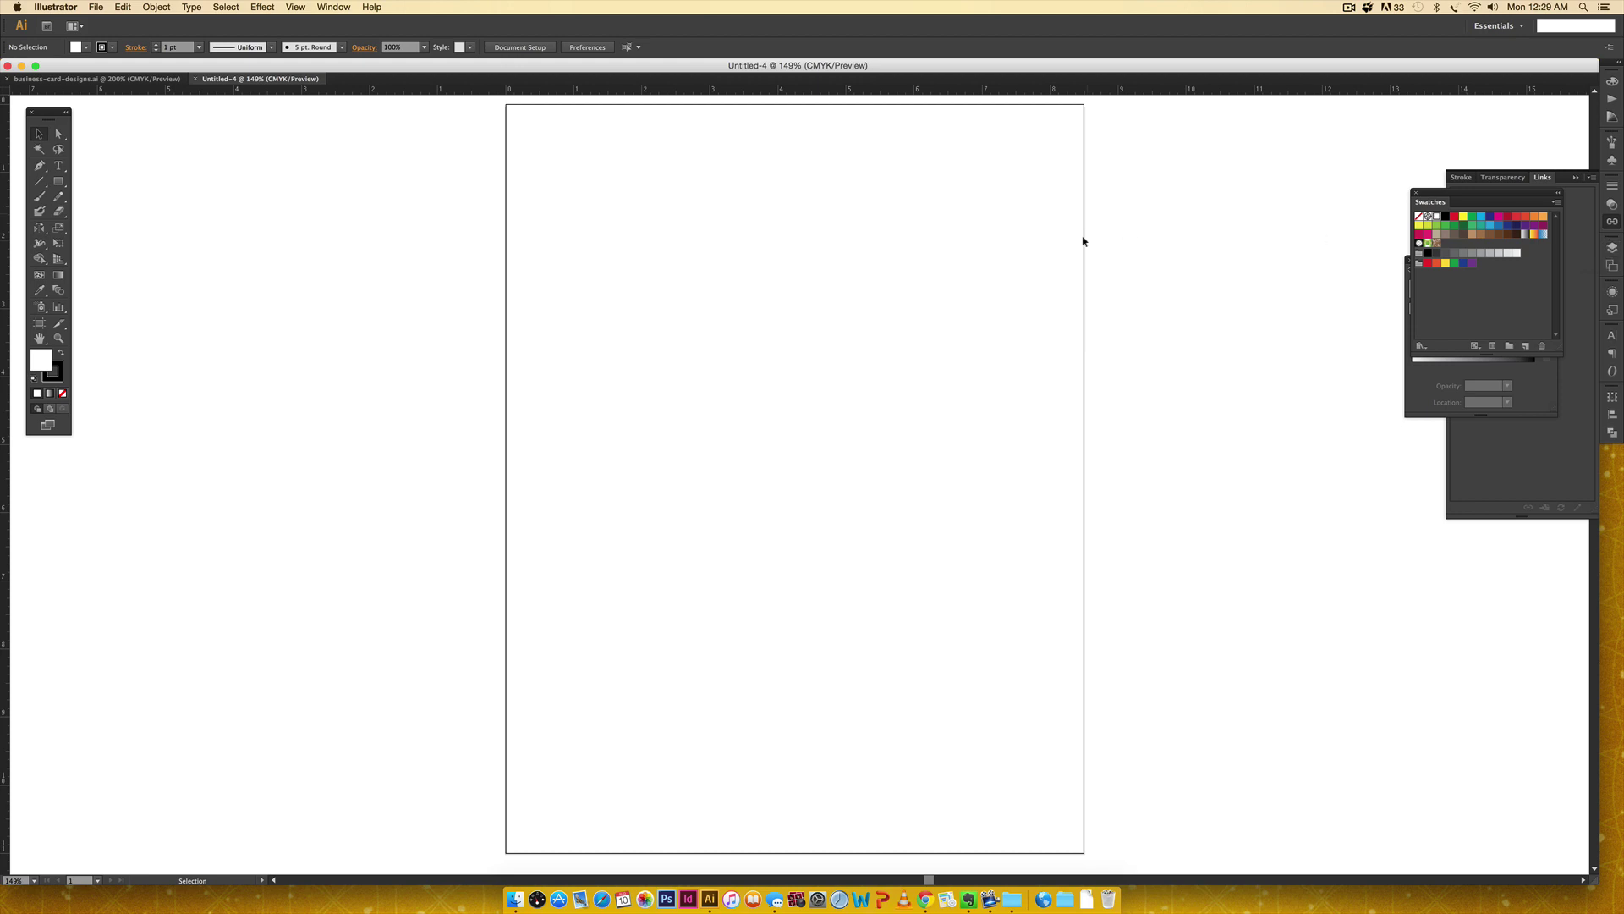
Step: Create a rectangle 3.5 in wide and 2 in high on the artboard
key(m)
click(882, 289)
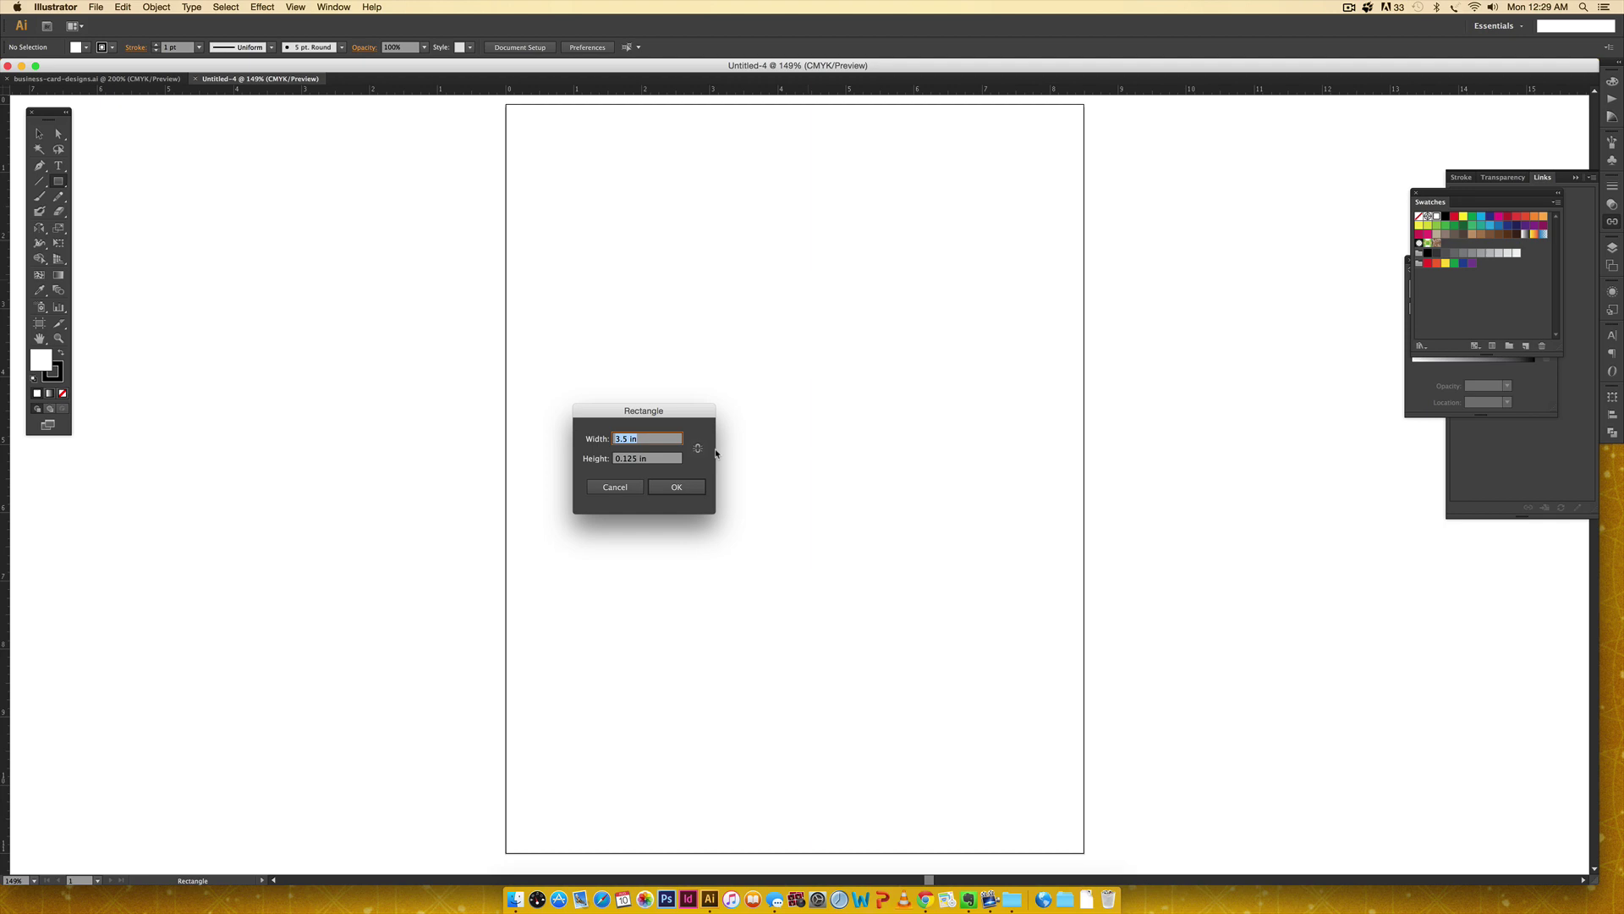
key(Tab)
text(2)
key(Return)
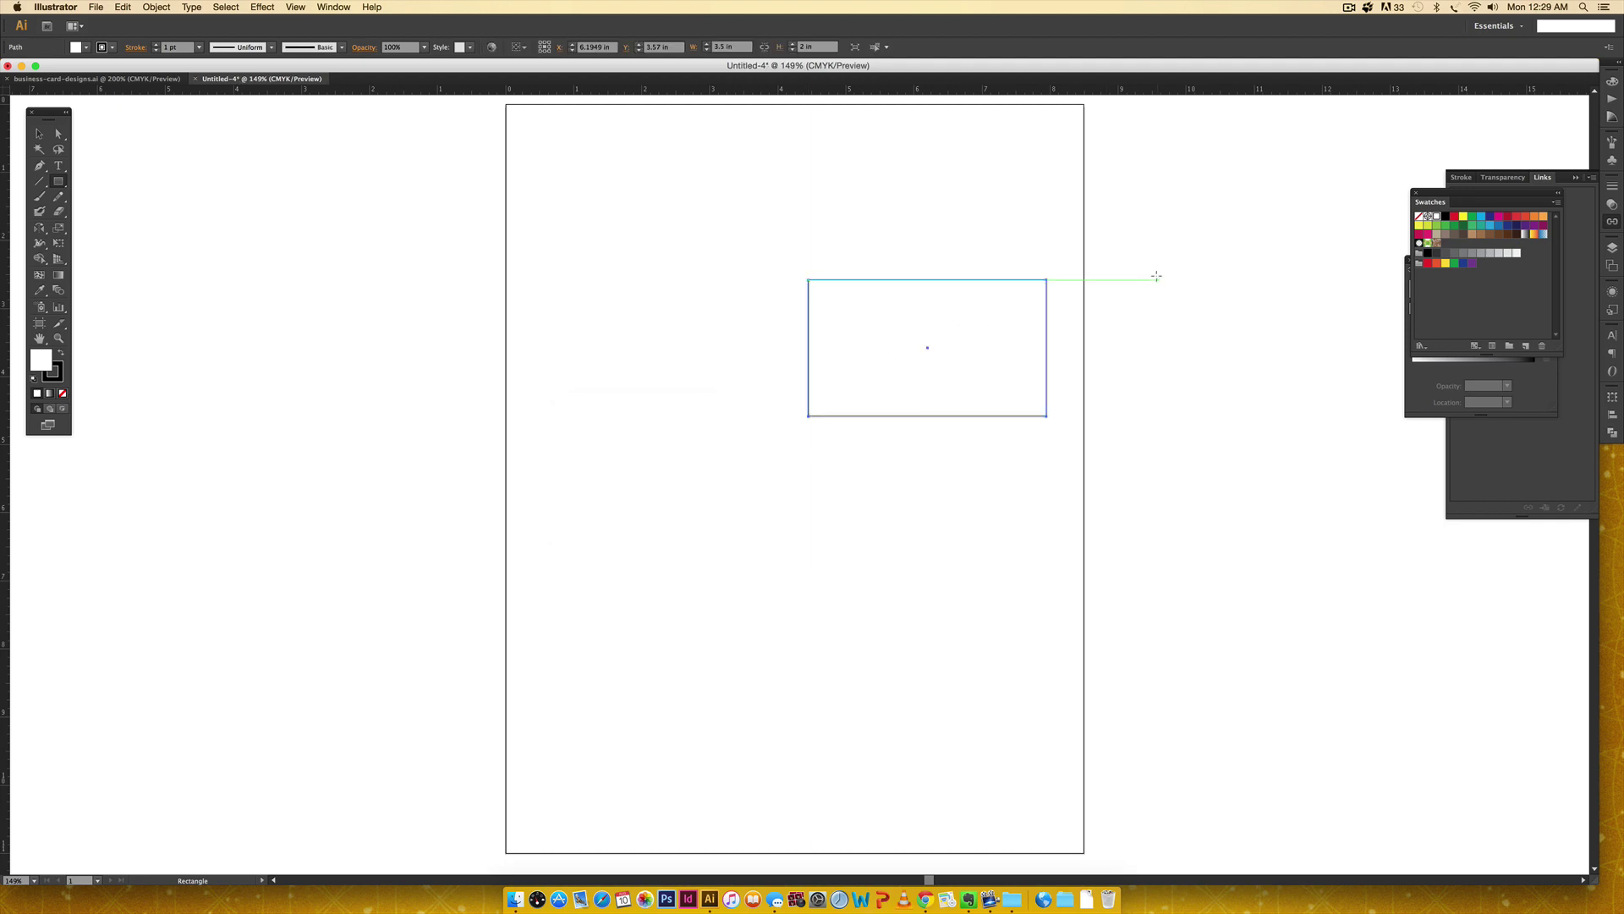
Step: Move the rectangle to the artboard's upper-left area and place a copy level with it on its right
key(v)
drag(968, 279, 700, 129)
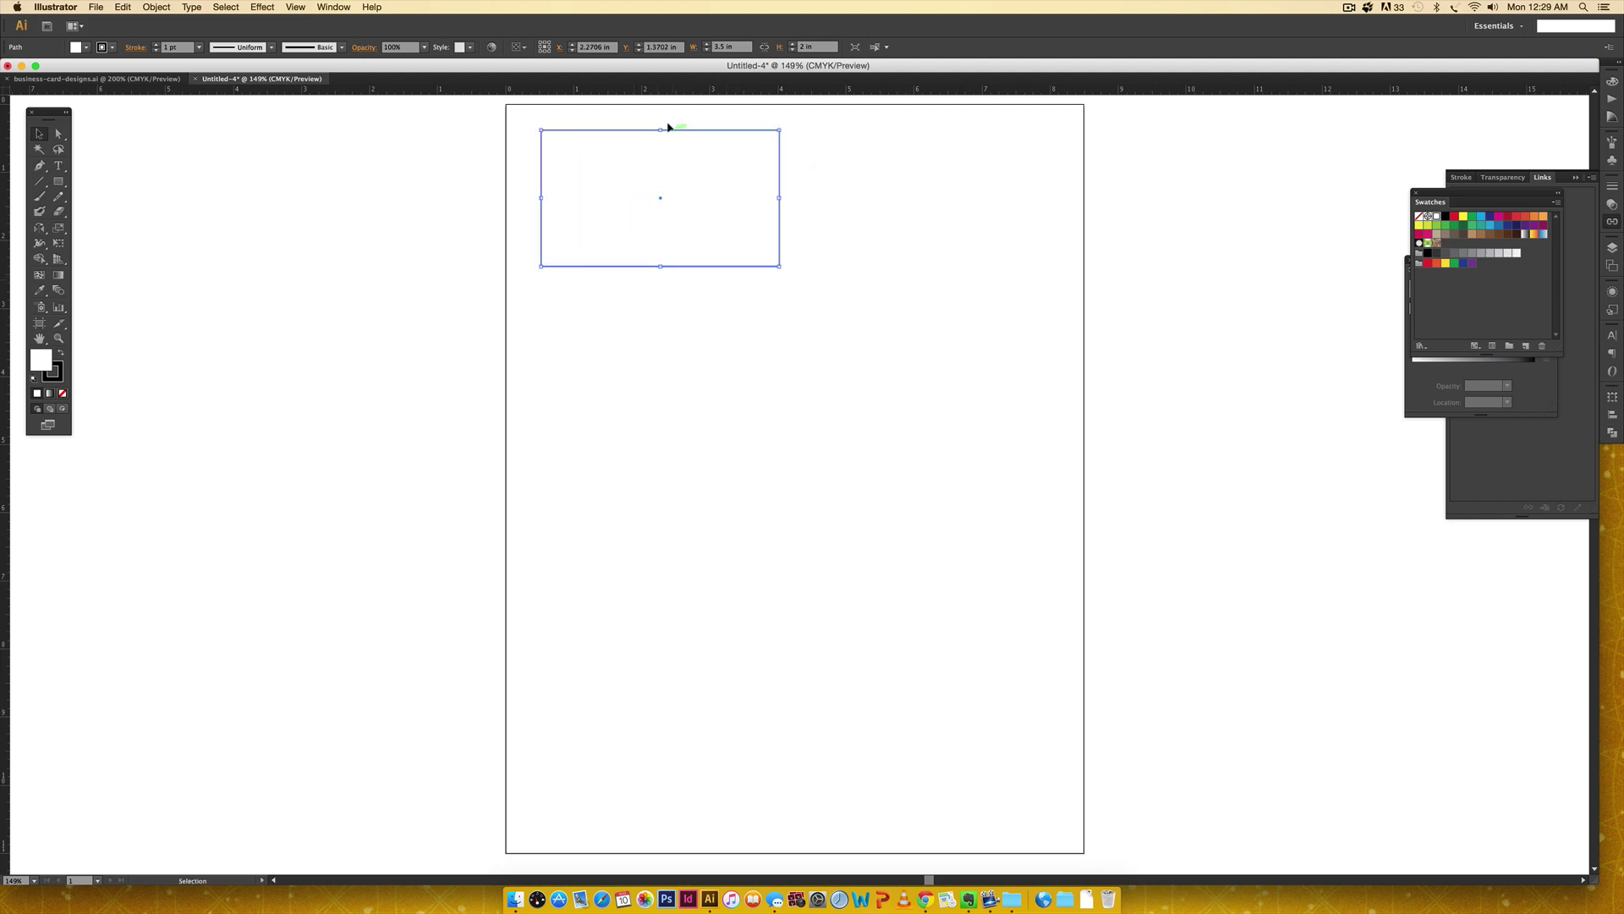
drag(671, 127, 928, 142)
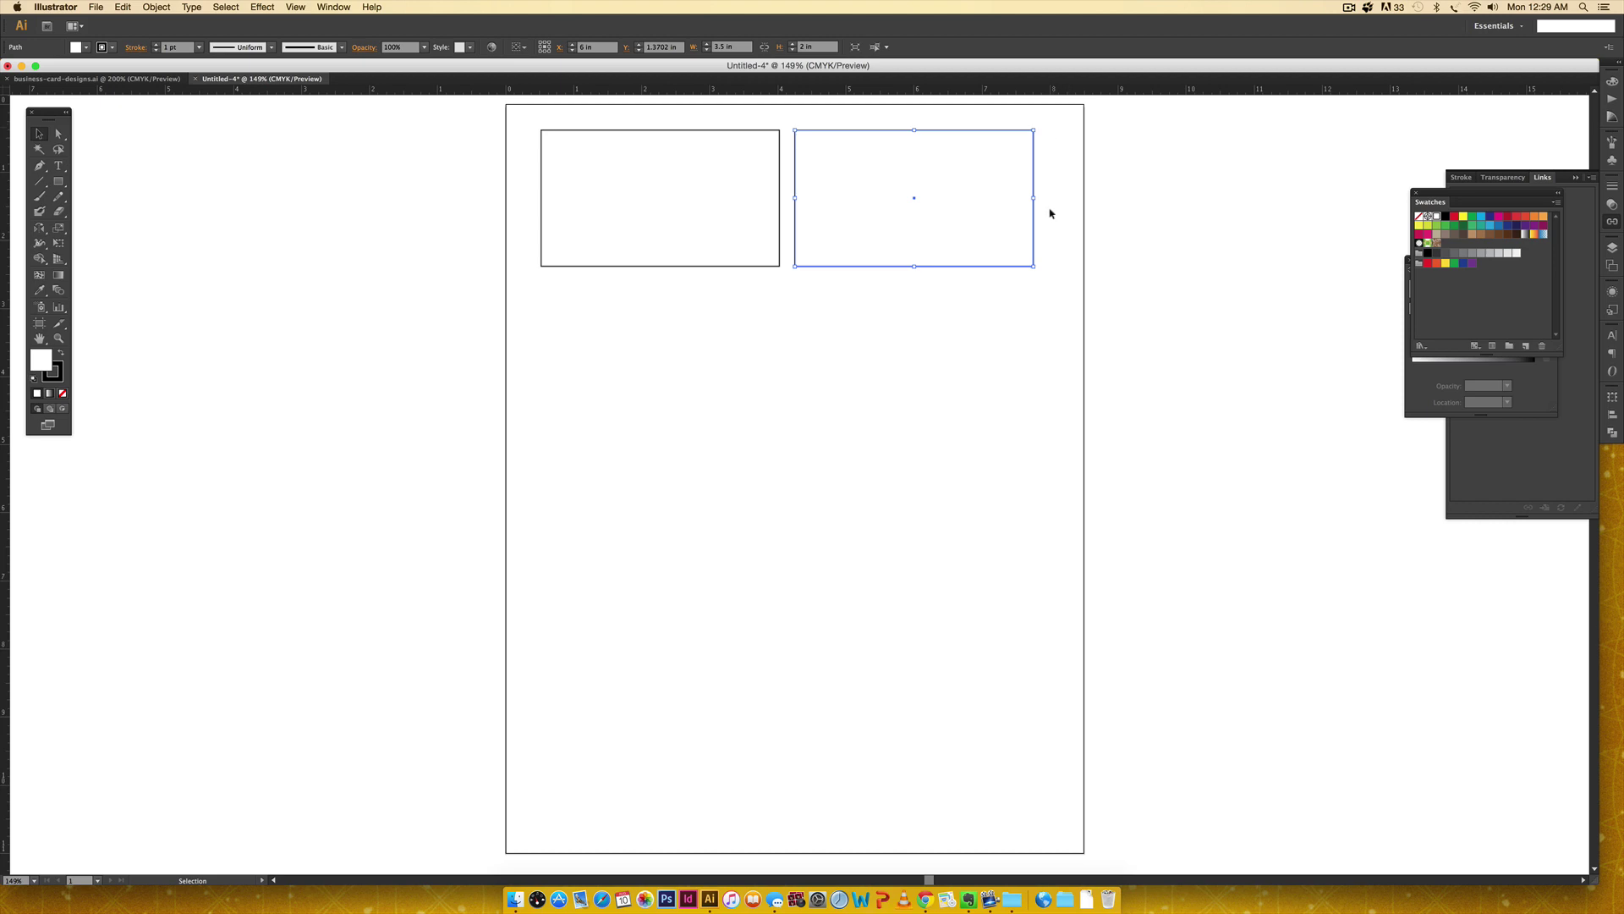
Step: Switch to Calculator, divide 1.5 by 3 for the card spacing, and return to Illustrator with nothing selected
key(super+space)
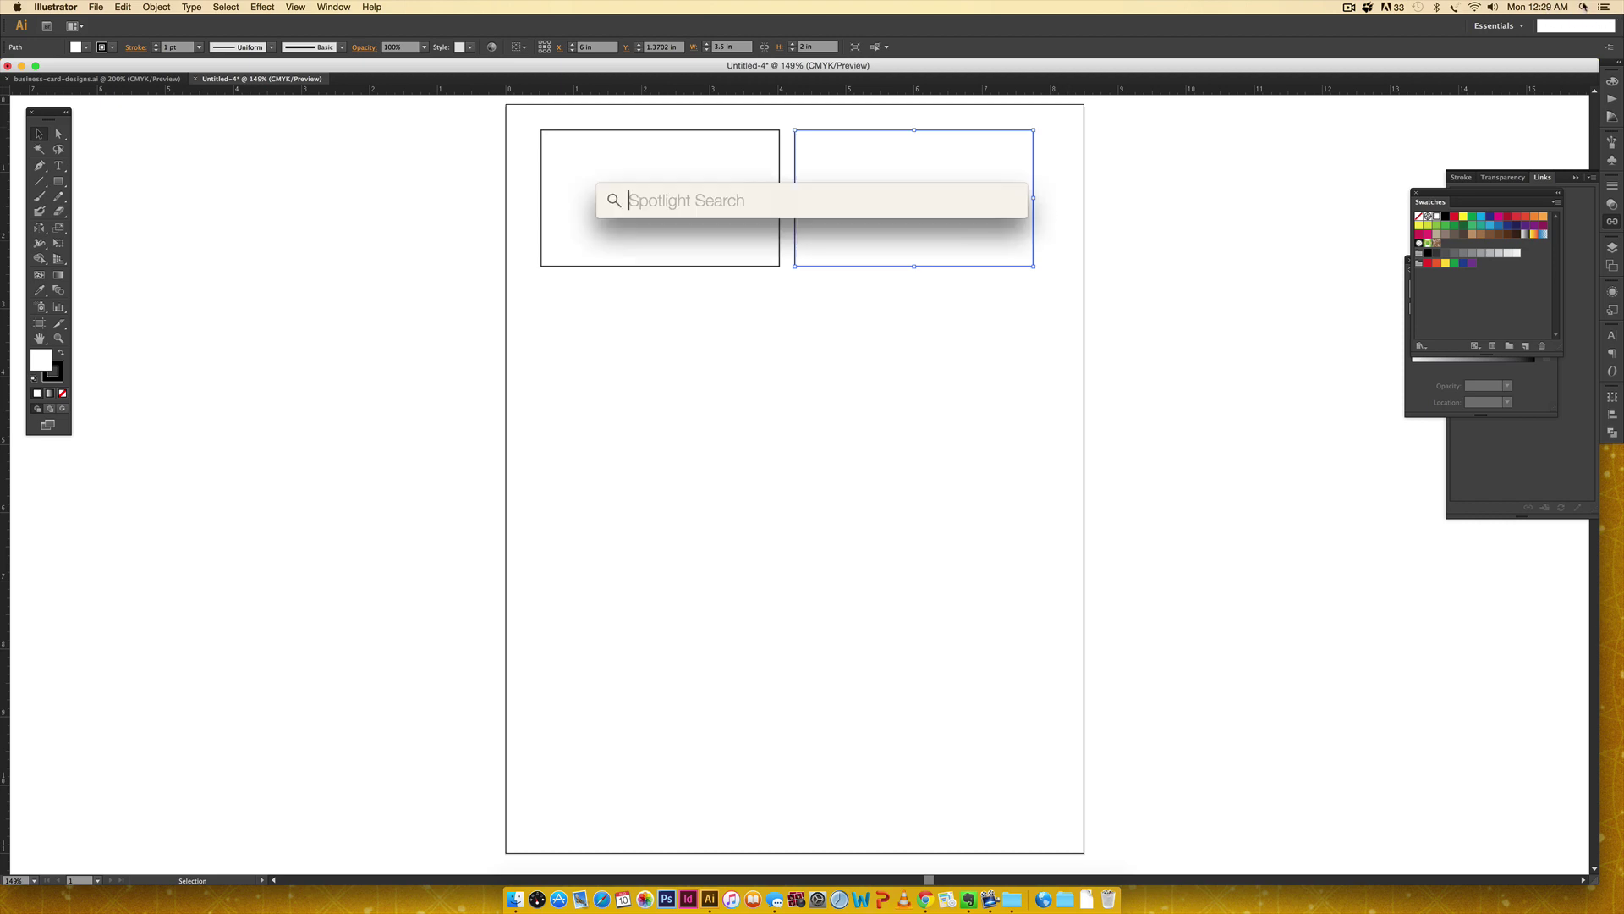
text(calc)
key(Return)
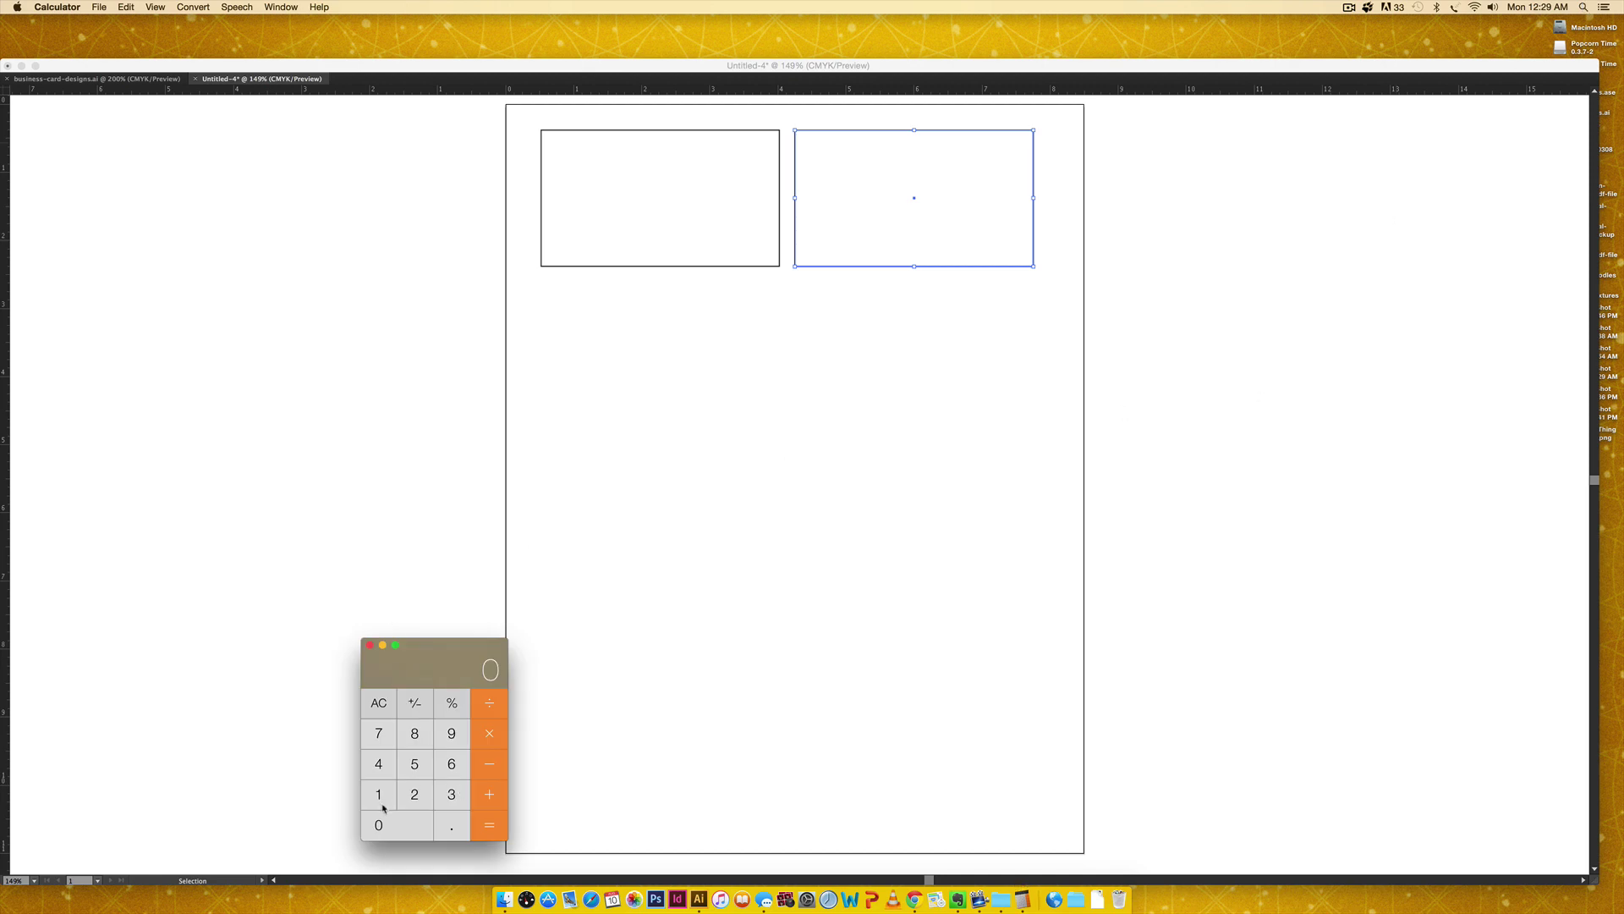
click(380, 802)
click(441, 822)
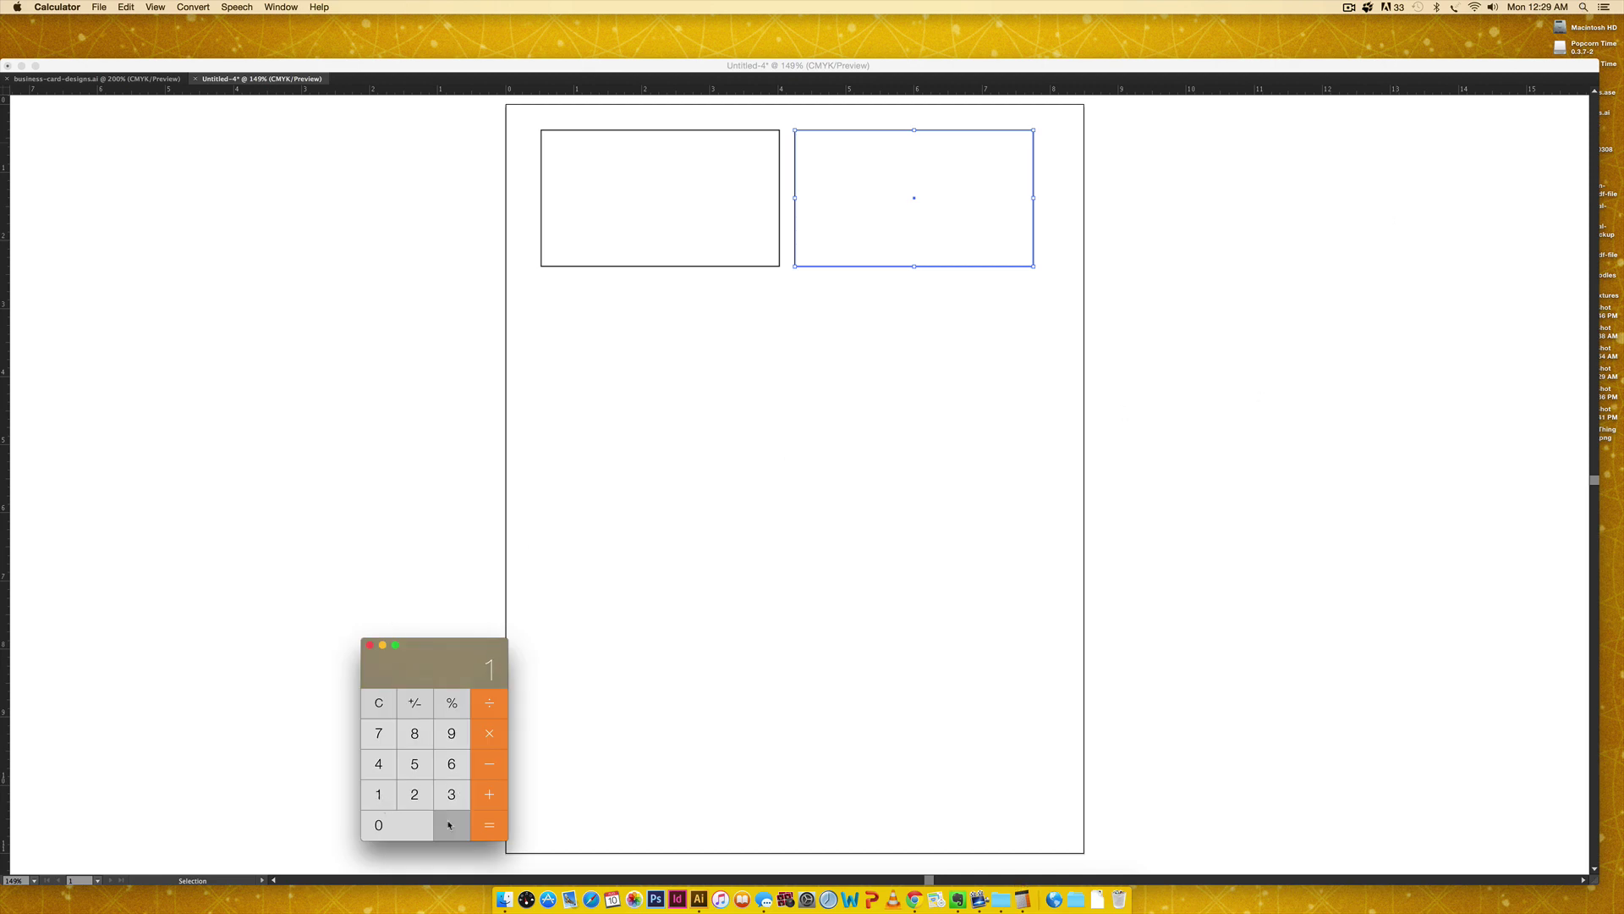
click(423, 773)
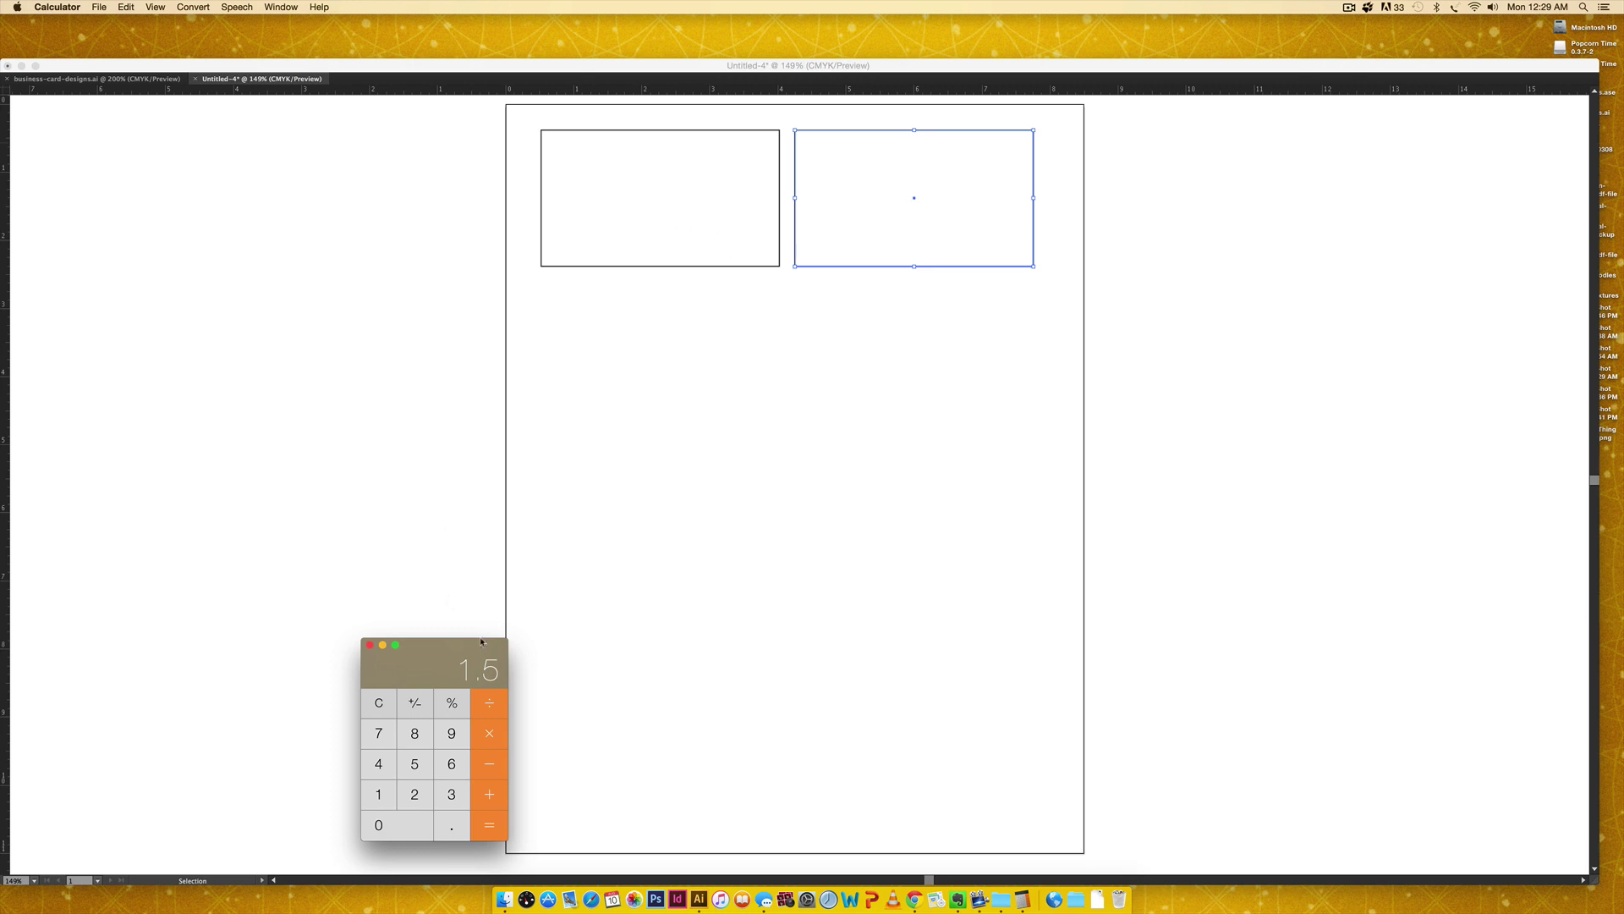
click(489, 707)
click(451, 793)
click(489, 825)
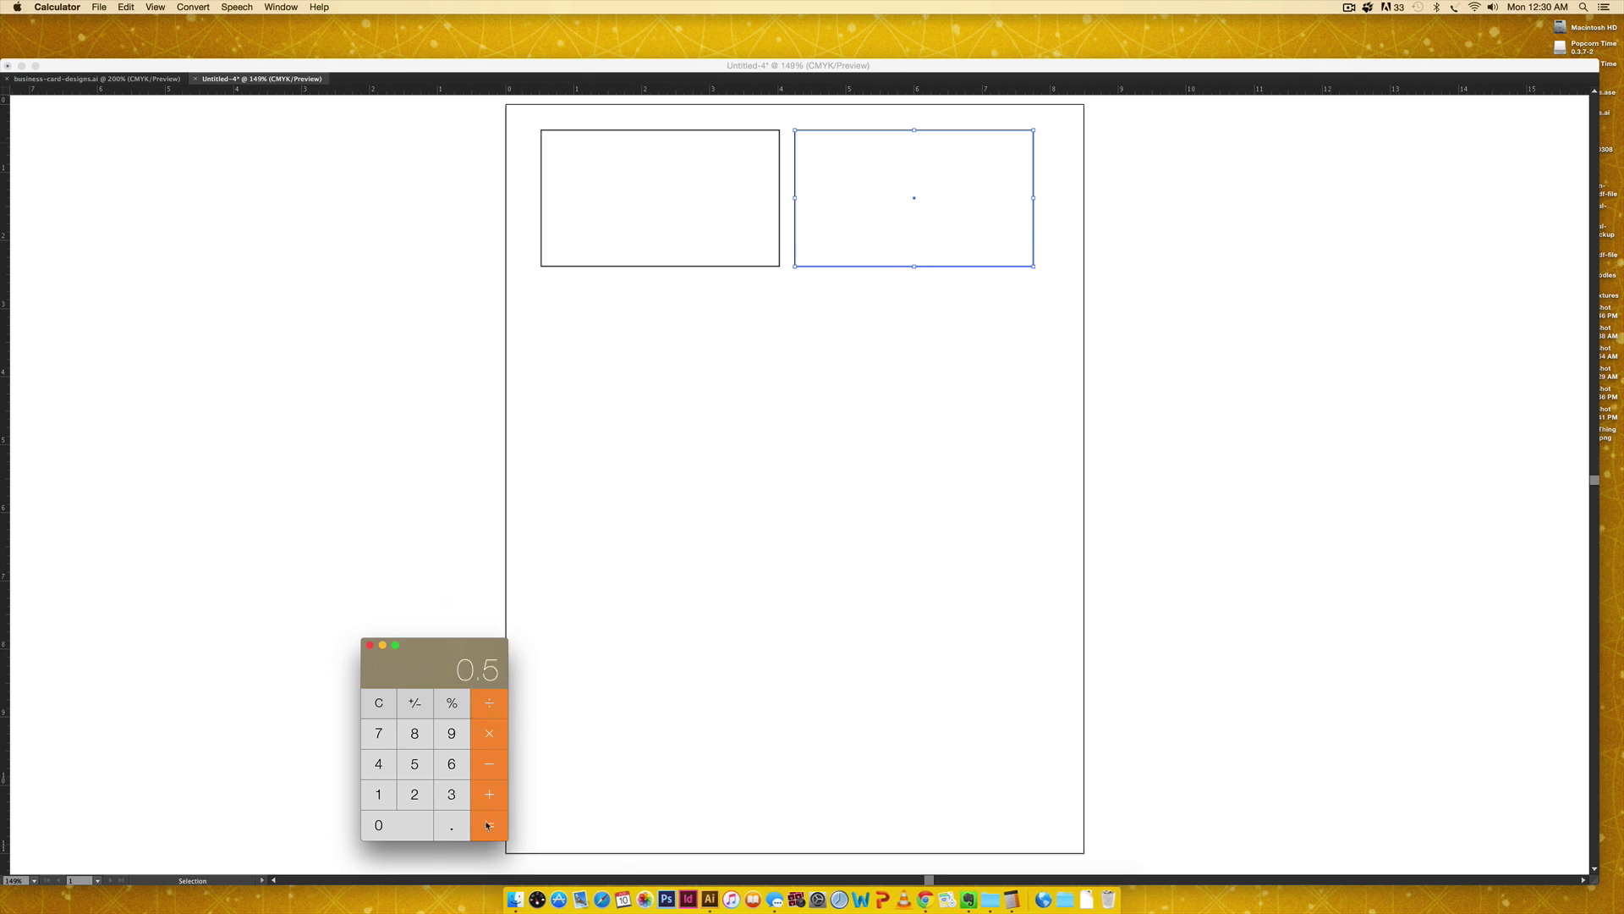
key(period)
key(0)
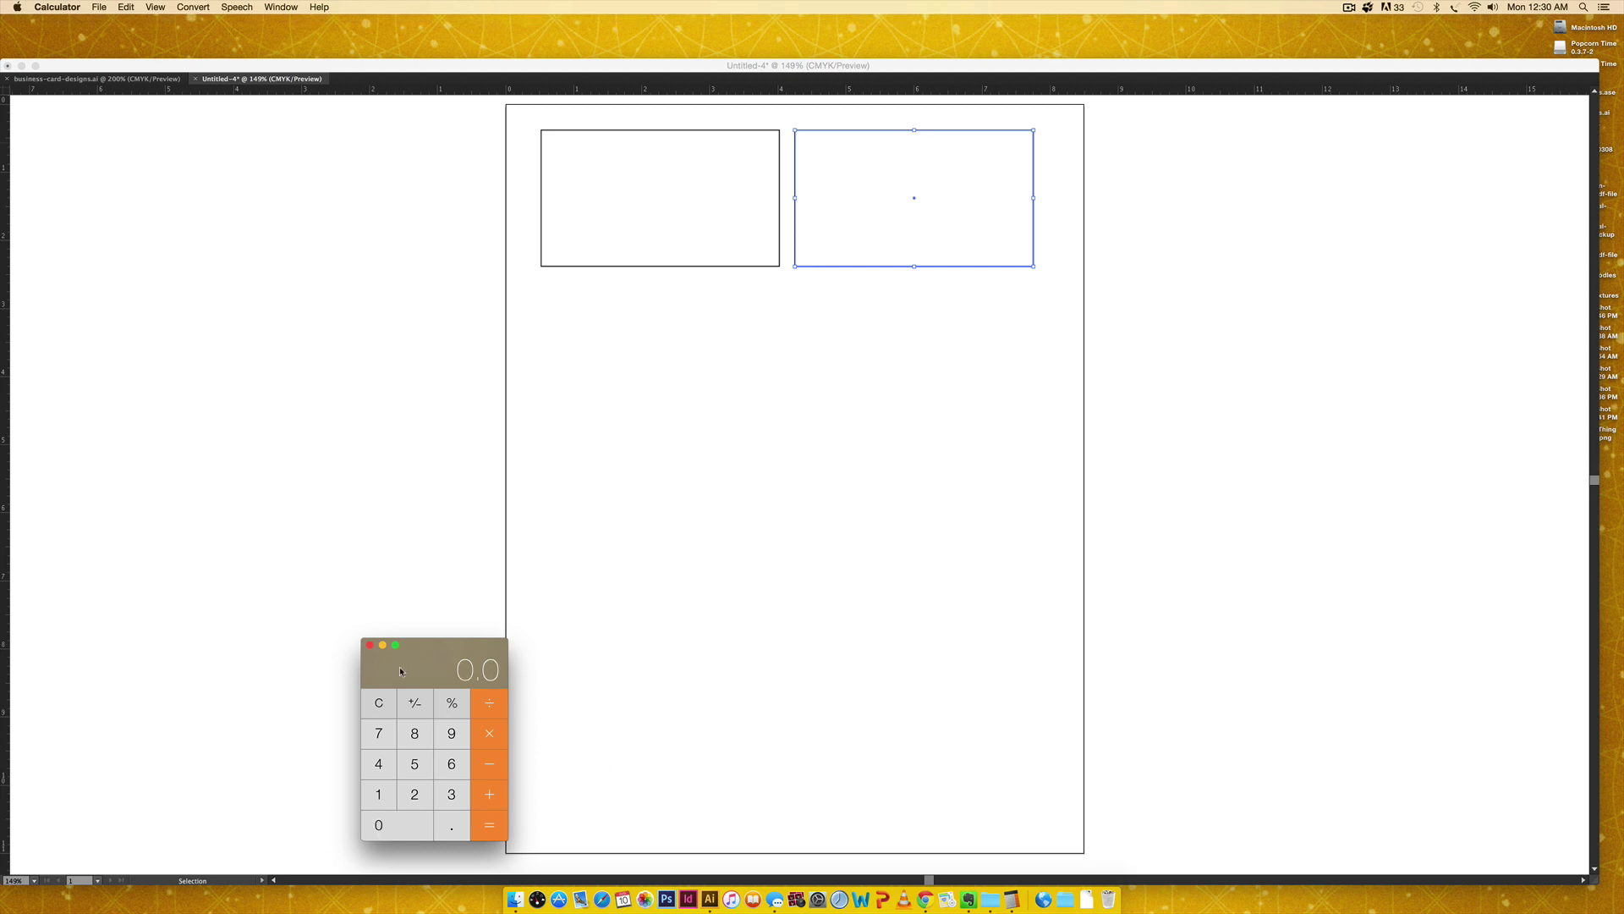
key(Escape)
click(966, 543)
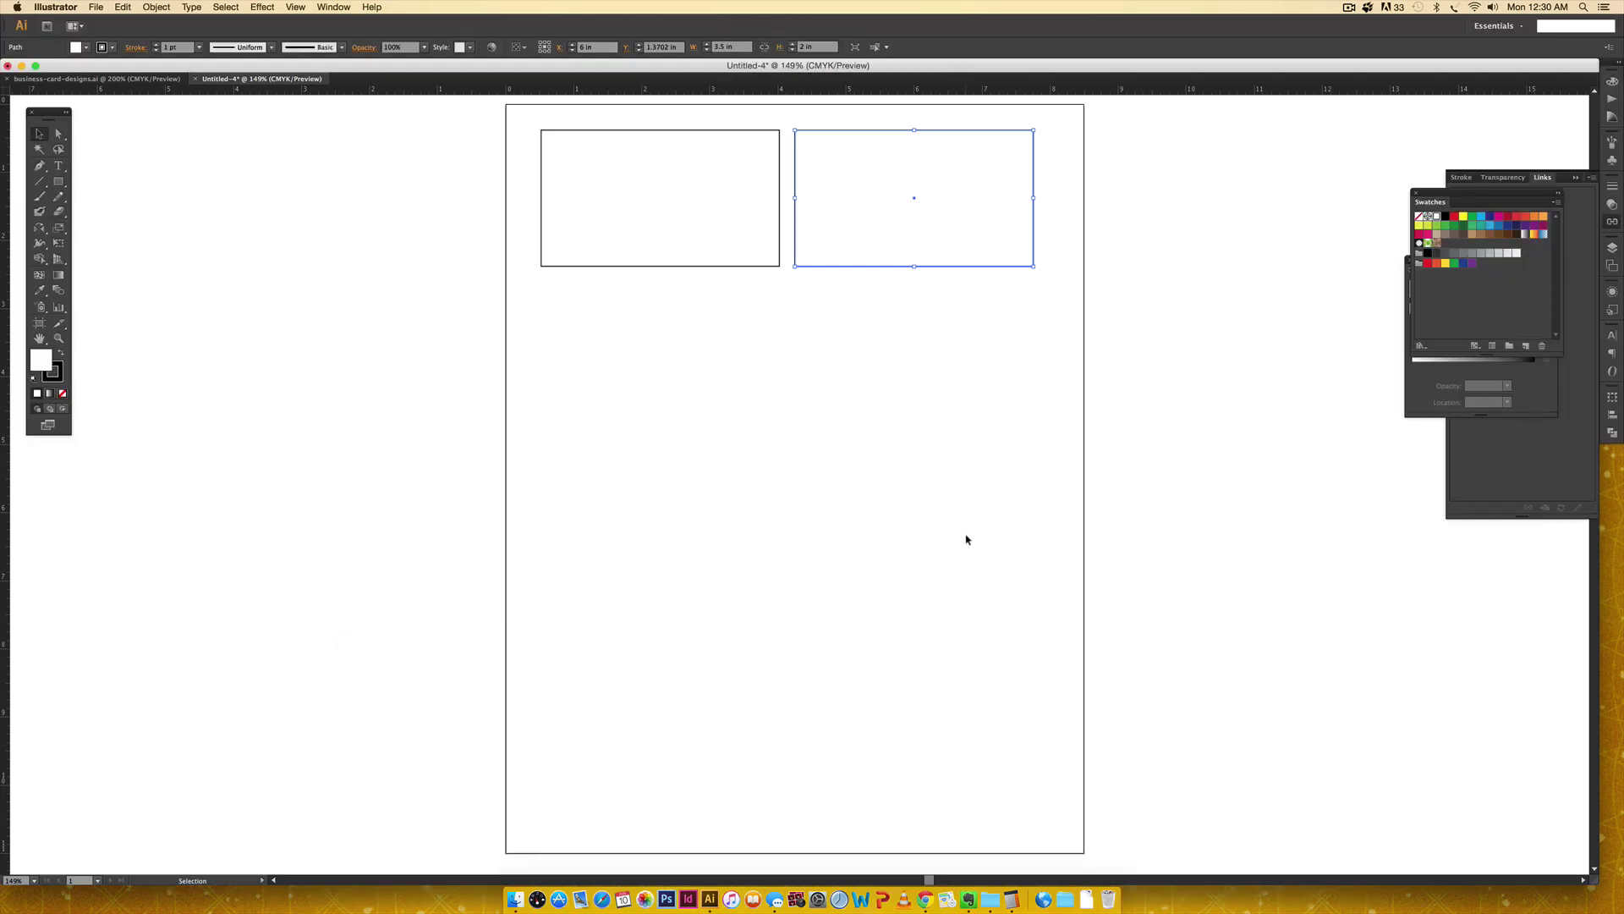
click(592, 330)
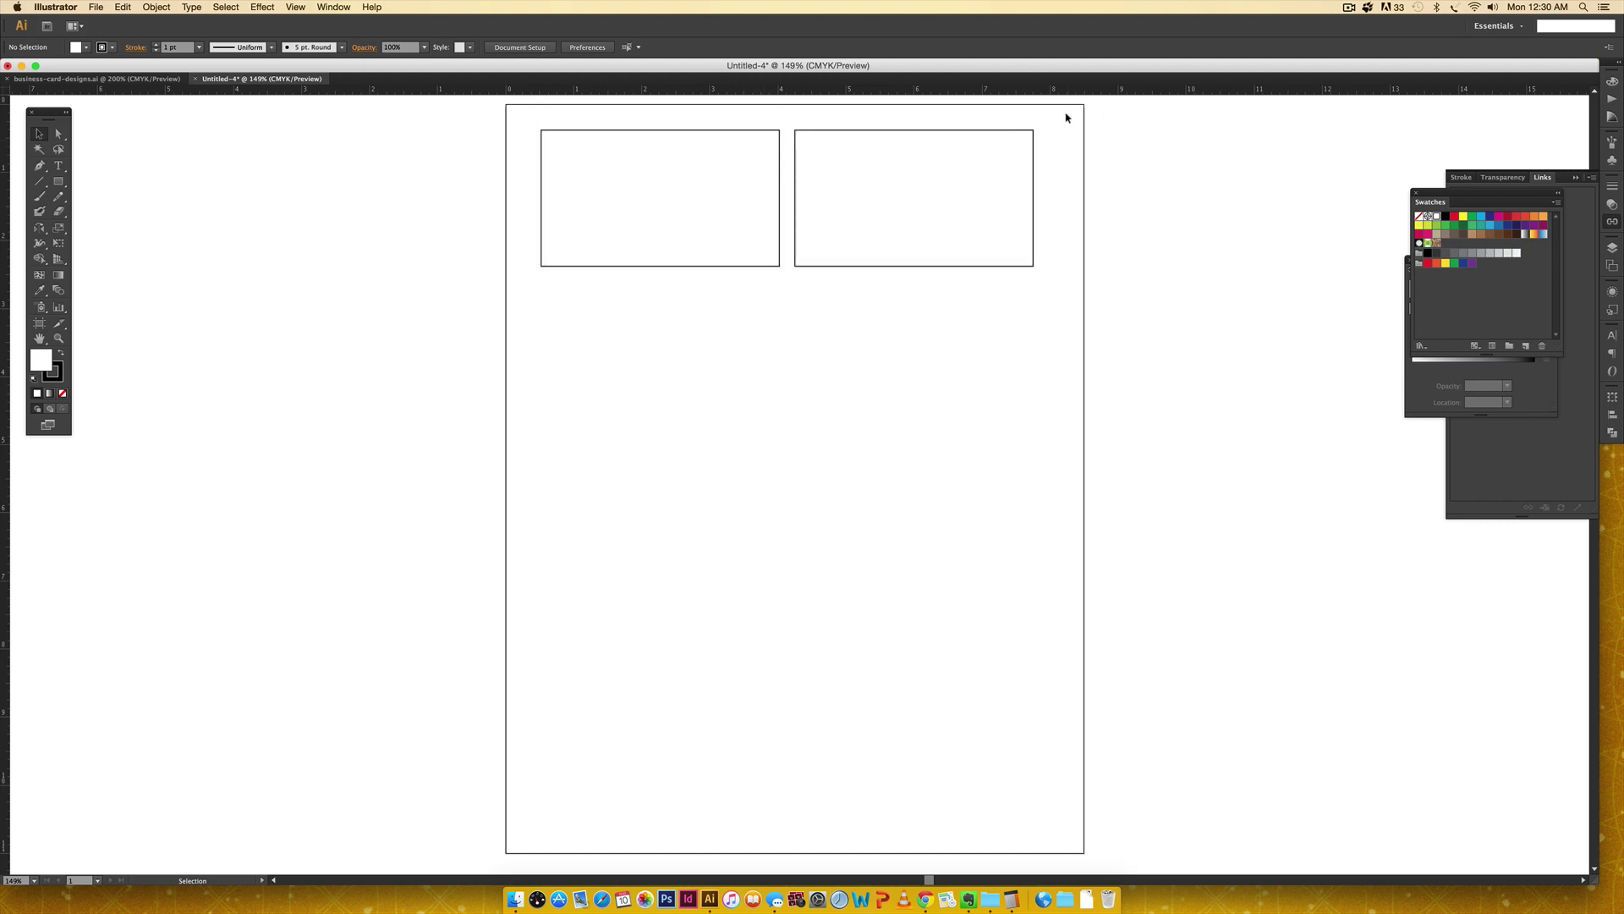
Step: Place a vertical guide 0.5 in from the page's left edge and align the first rectangle's left edge to it
key(super+equal)
key(super+equal)
key(super+equal)
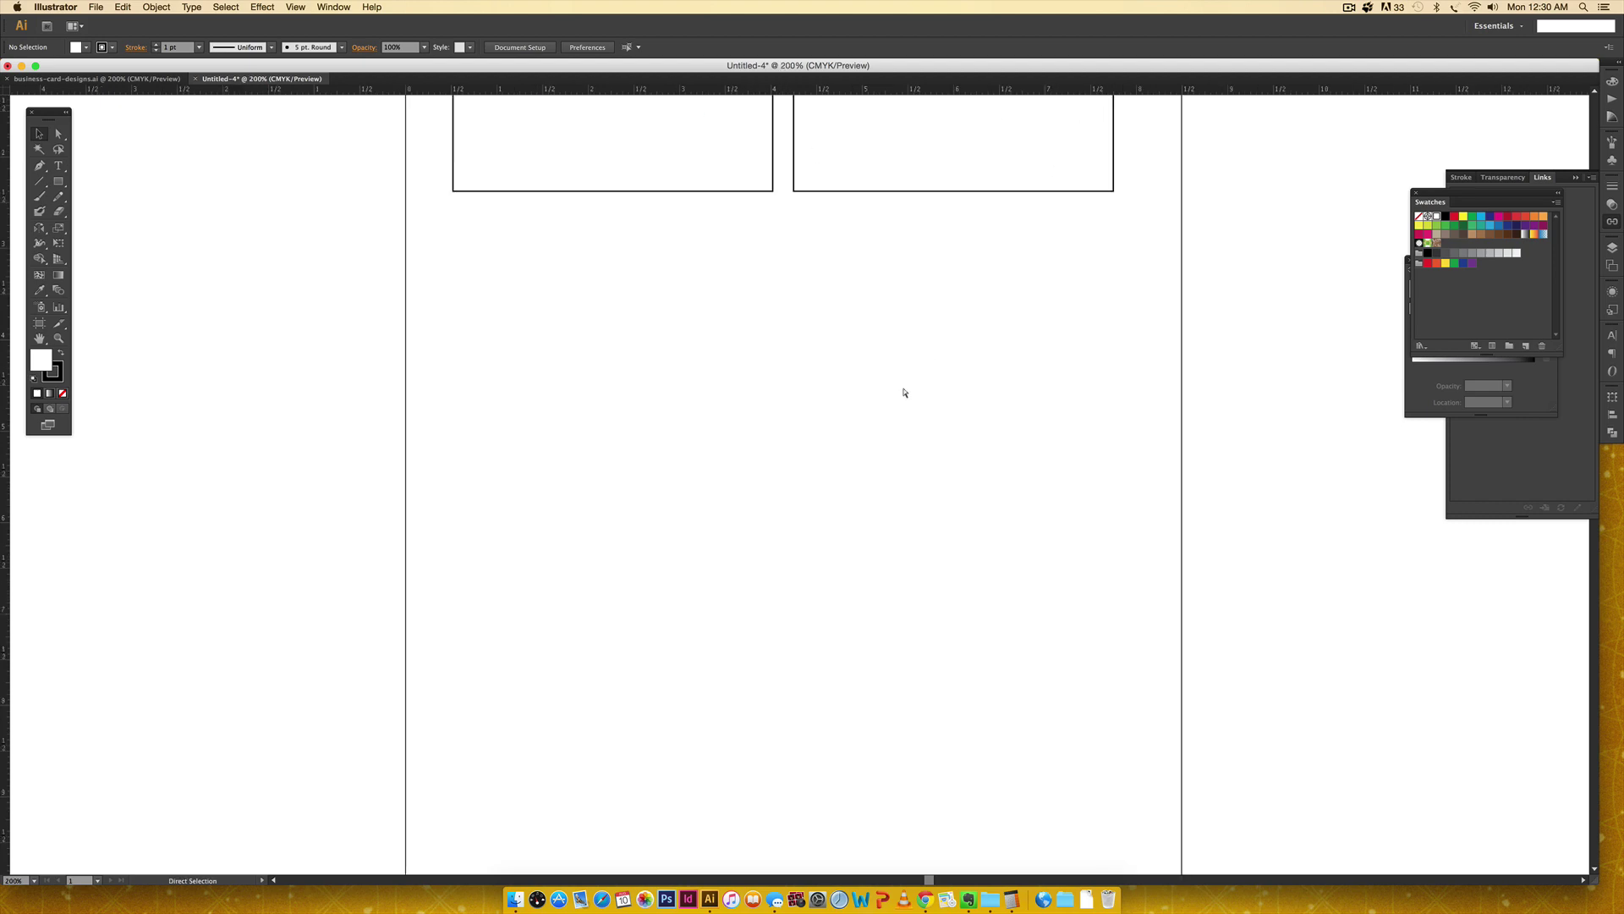
scroll(494, 325, up, 10)
scroll(494, 325, left, 6)
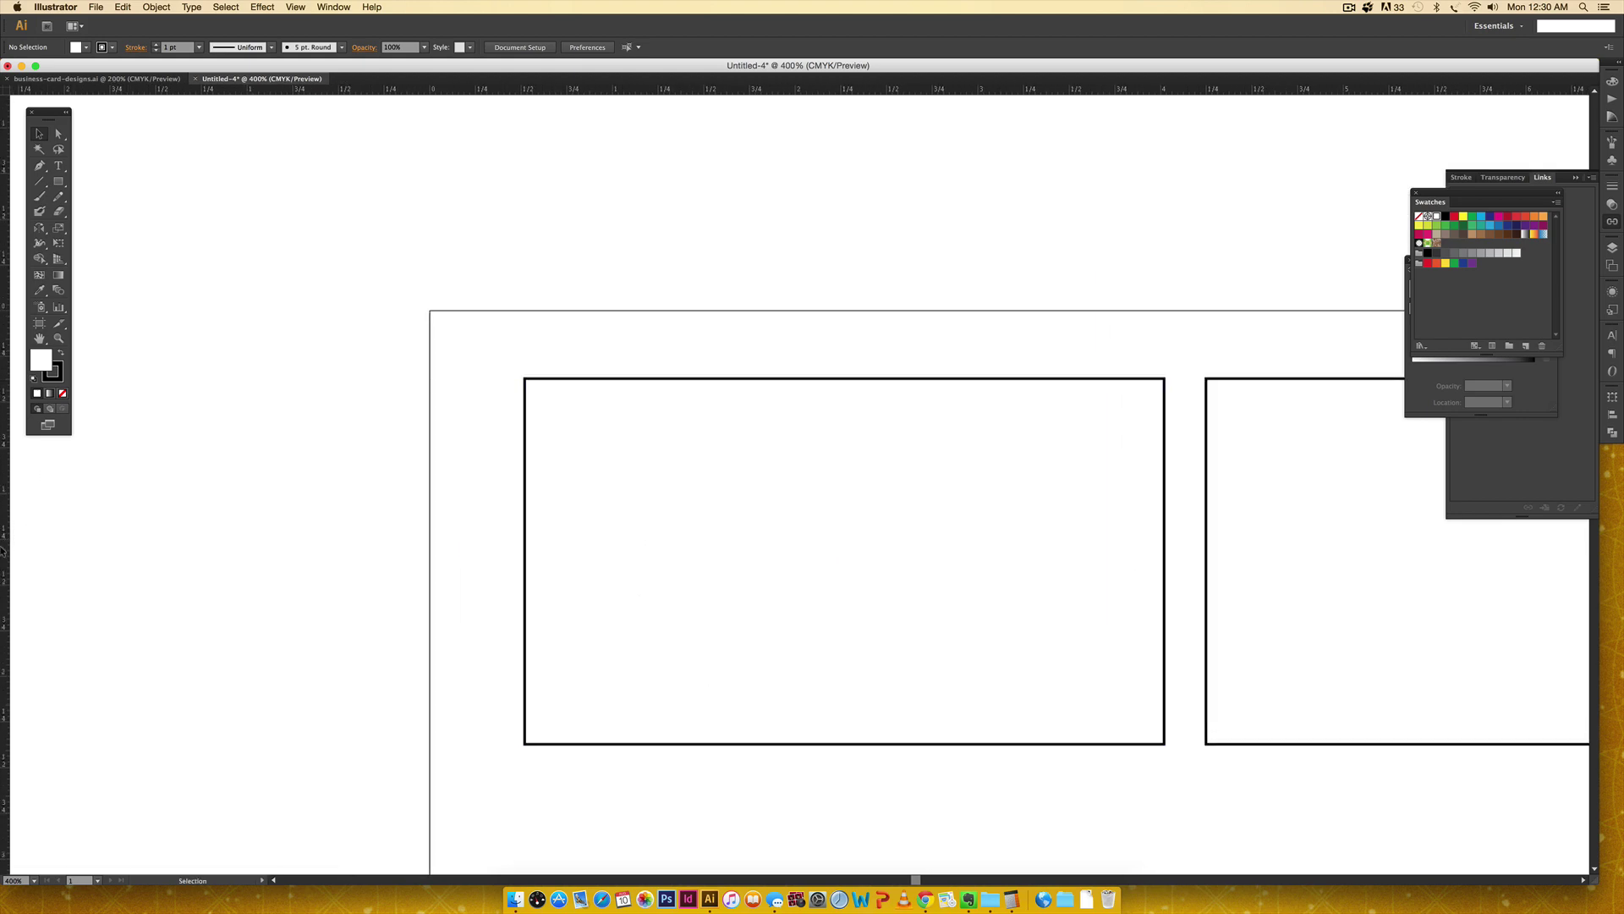
drag(3, 558, 519, 149)
scroll(725, 533, right, 6)
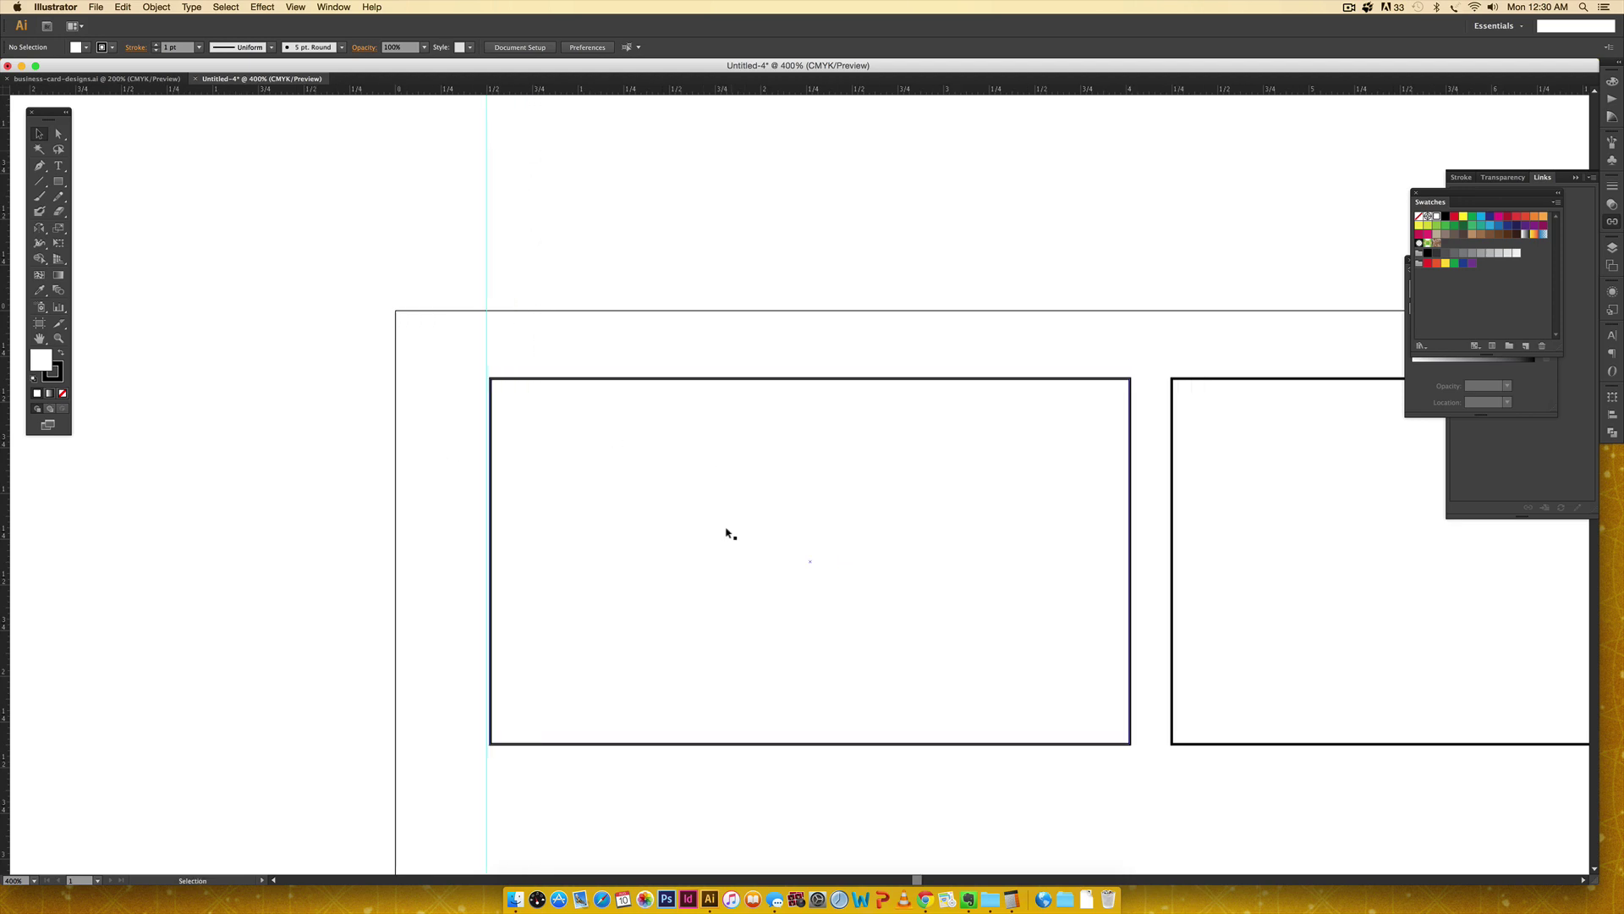
drag(500, 376, 495, 376)
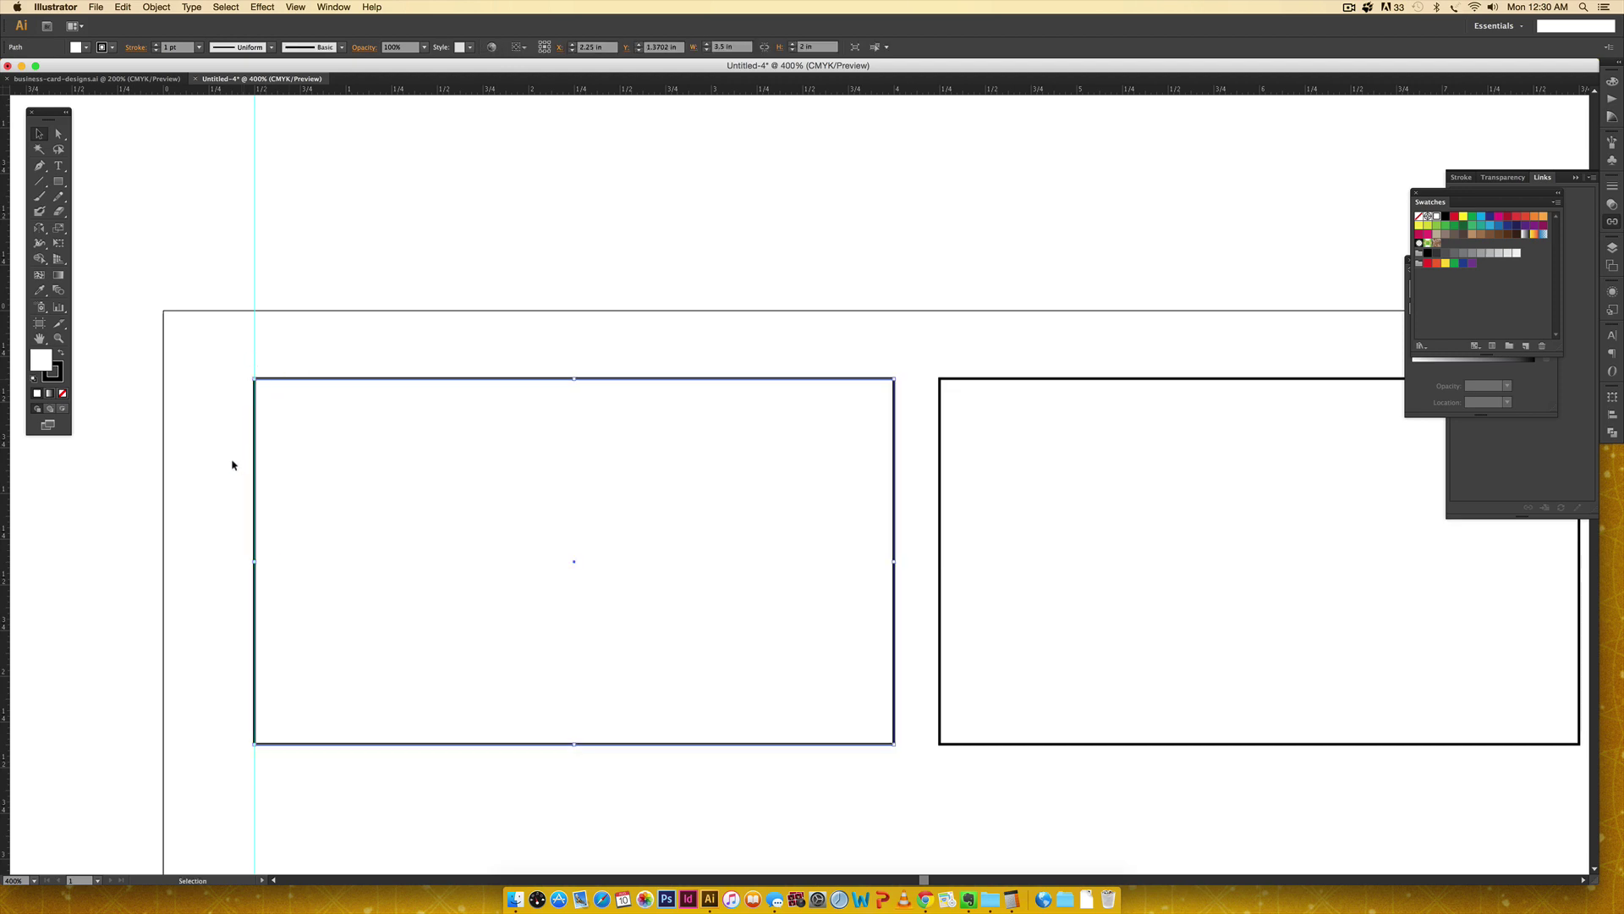
Step: Add vertical guides at the first rectangle's right edge, 4 in, and at 4.5 in
drag(5, 548, 888, 416)
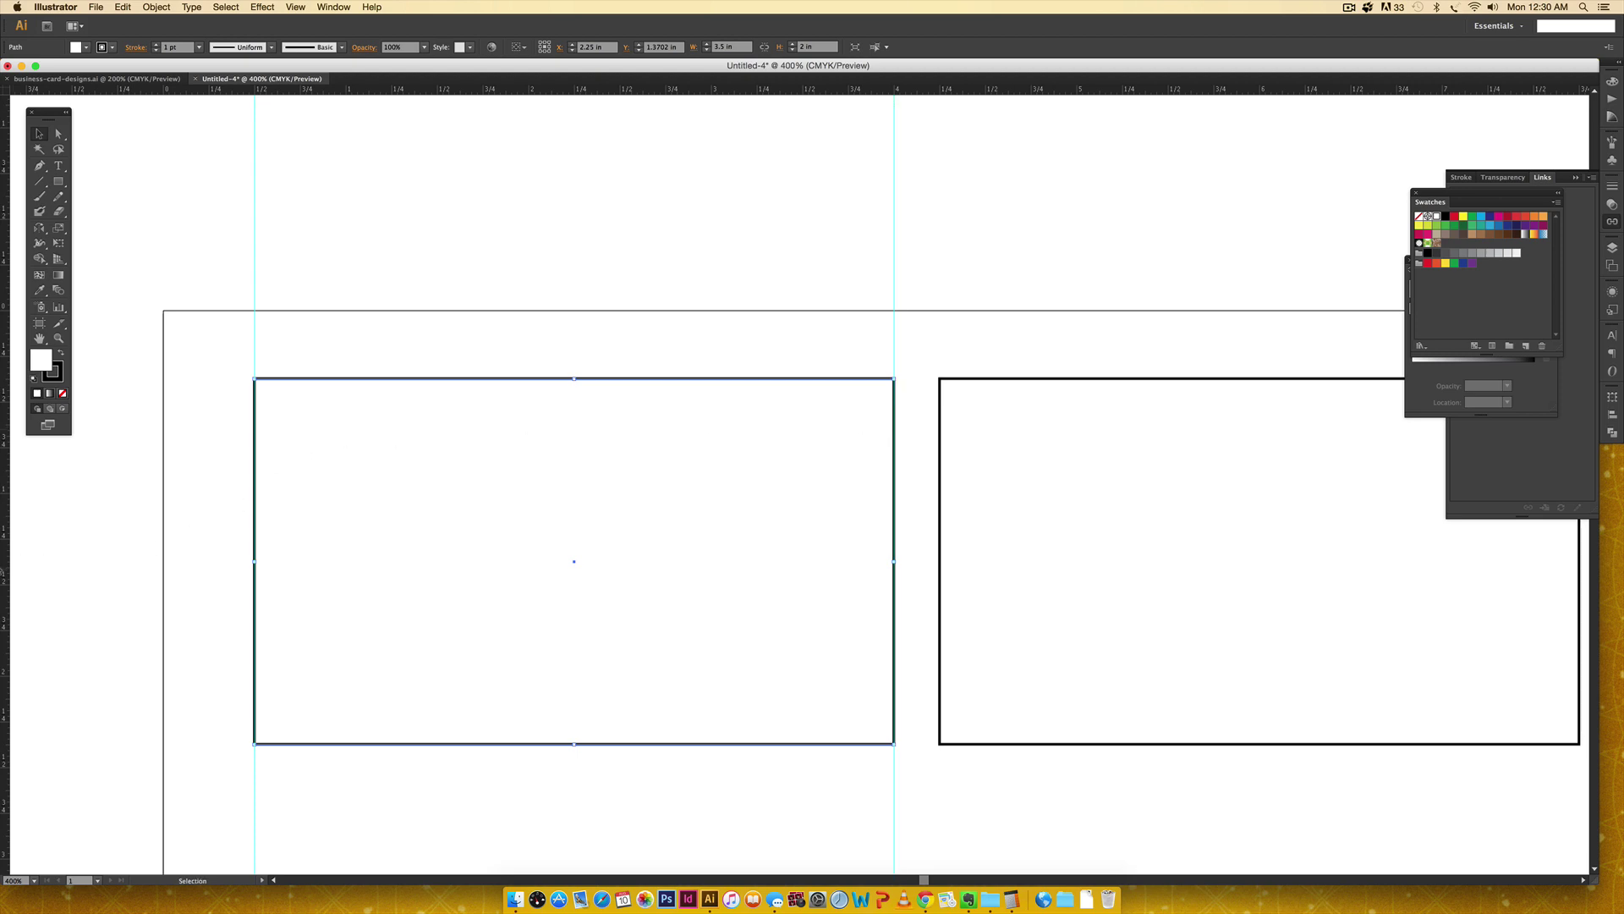
drag(11, 550, 982, 258)
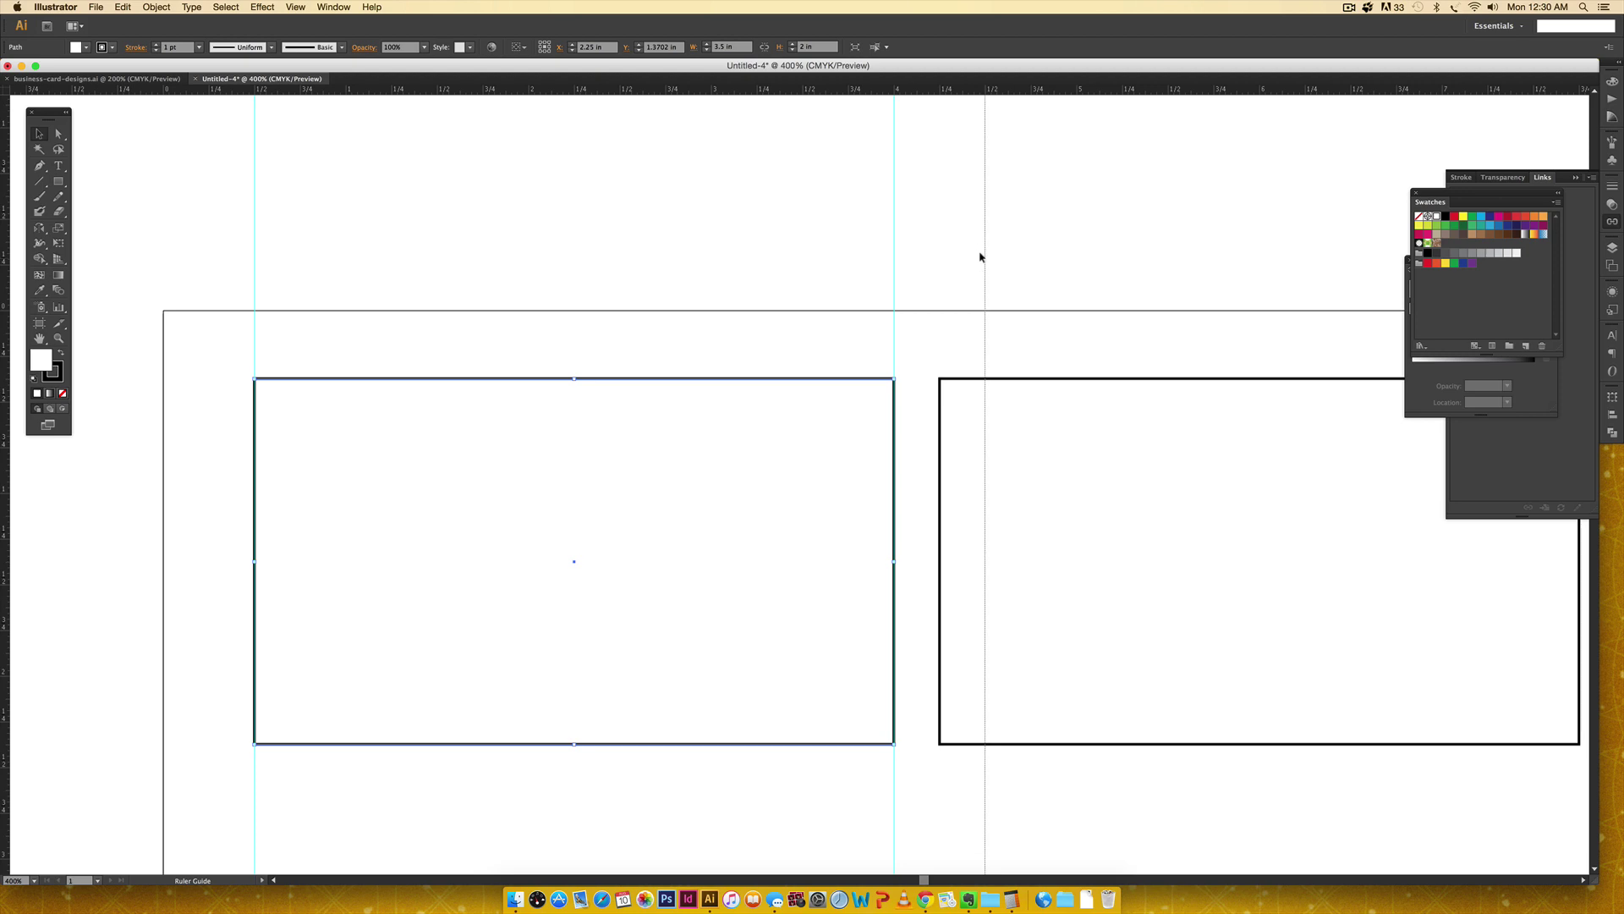
drag(981, 256, 982, 257)
Step: Align the second rectangle's left edge to the 4.5 in guide and add a vertical guide at its right edge
drag(1273, 468, 682, 424)
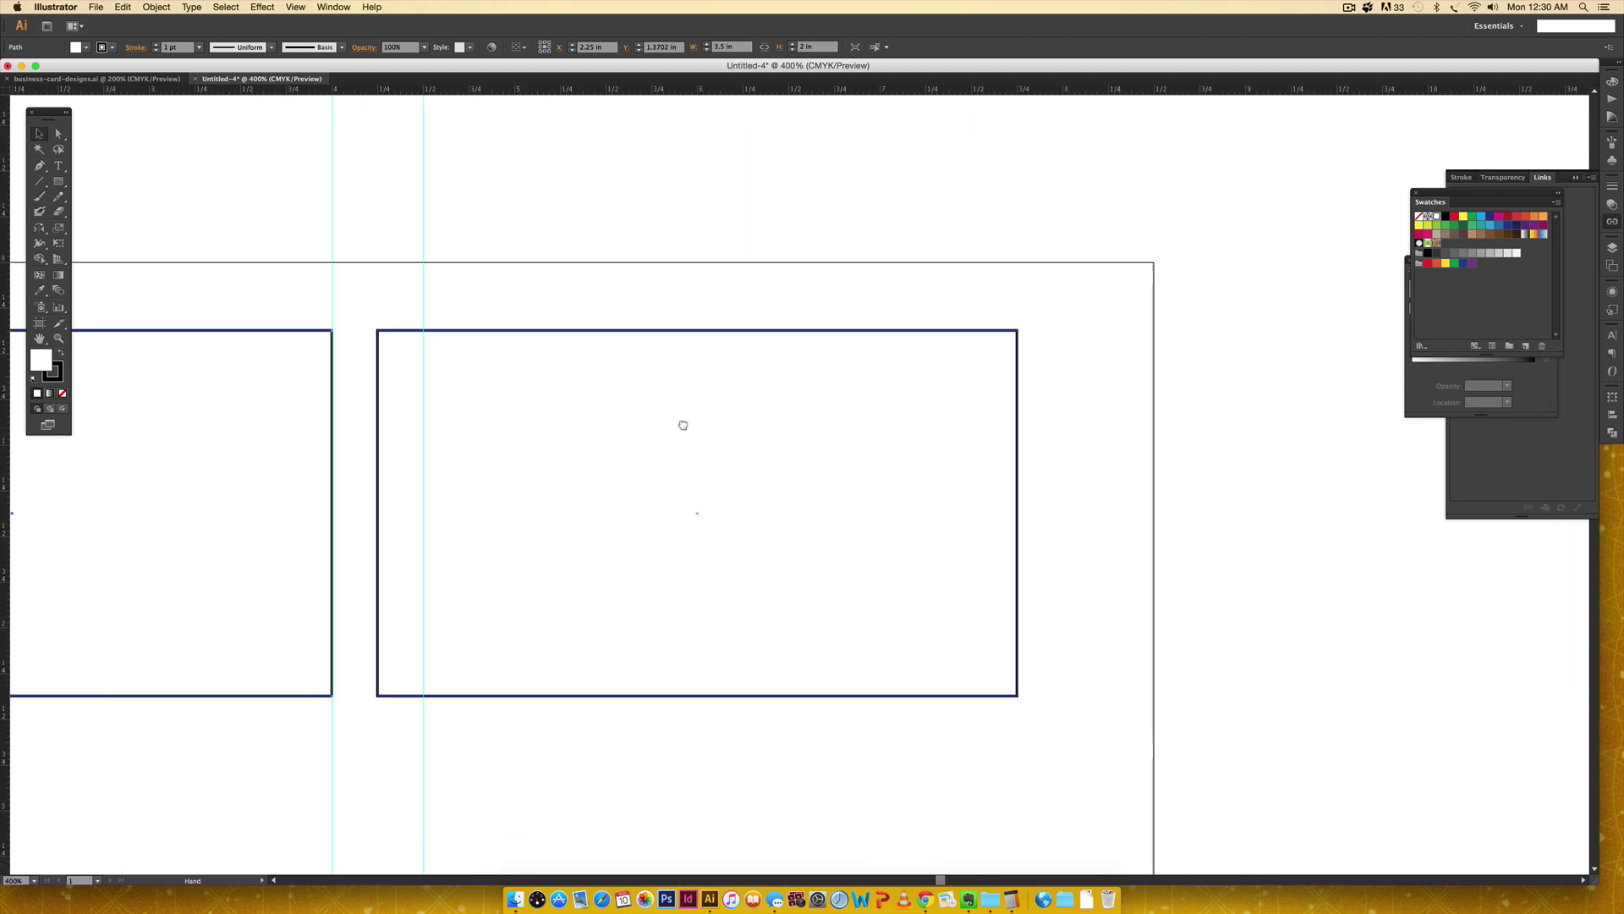
drag(468, 330, 509, 328)
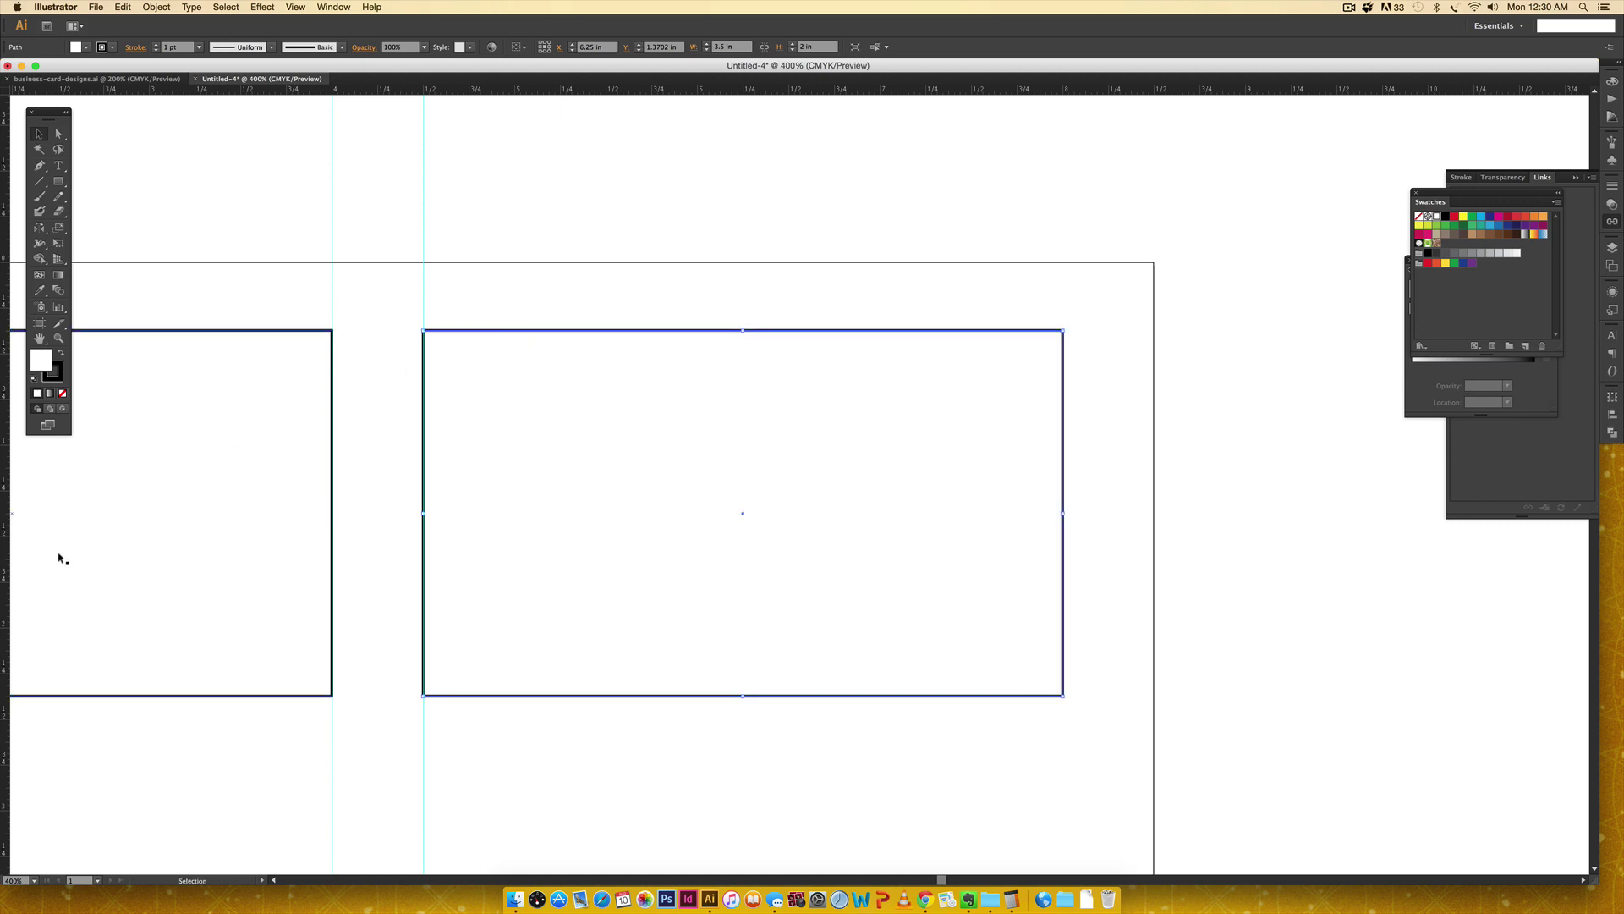
drag(6, 569, 1057, 389)
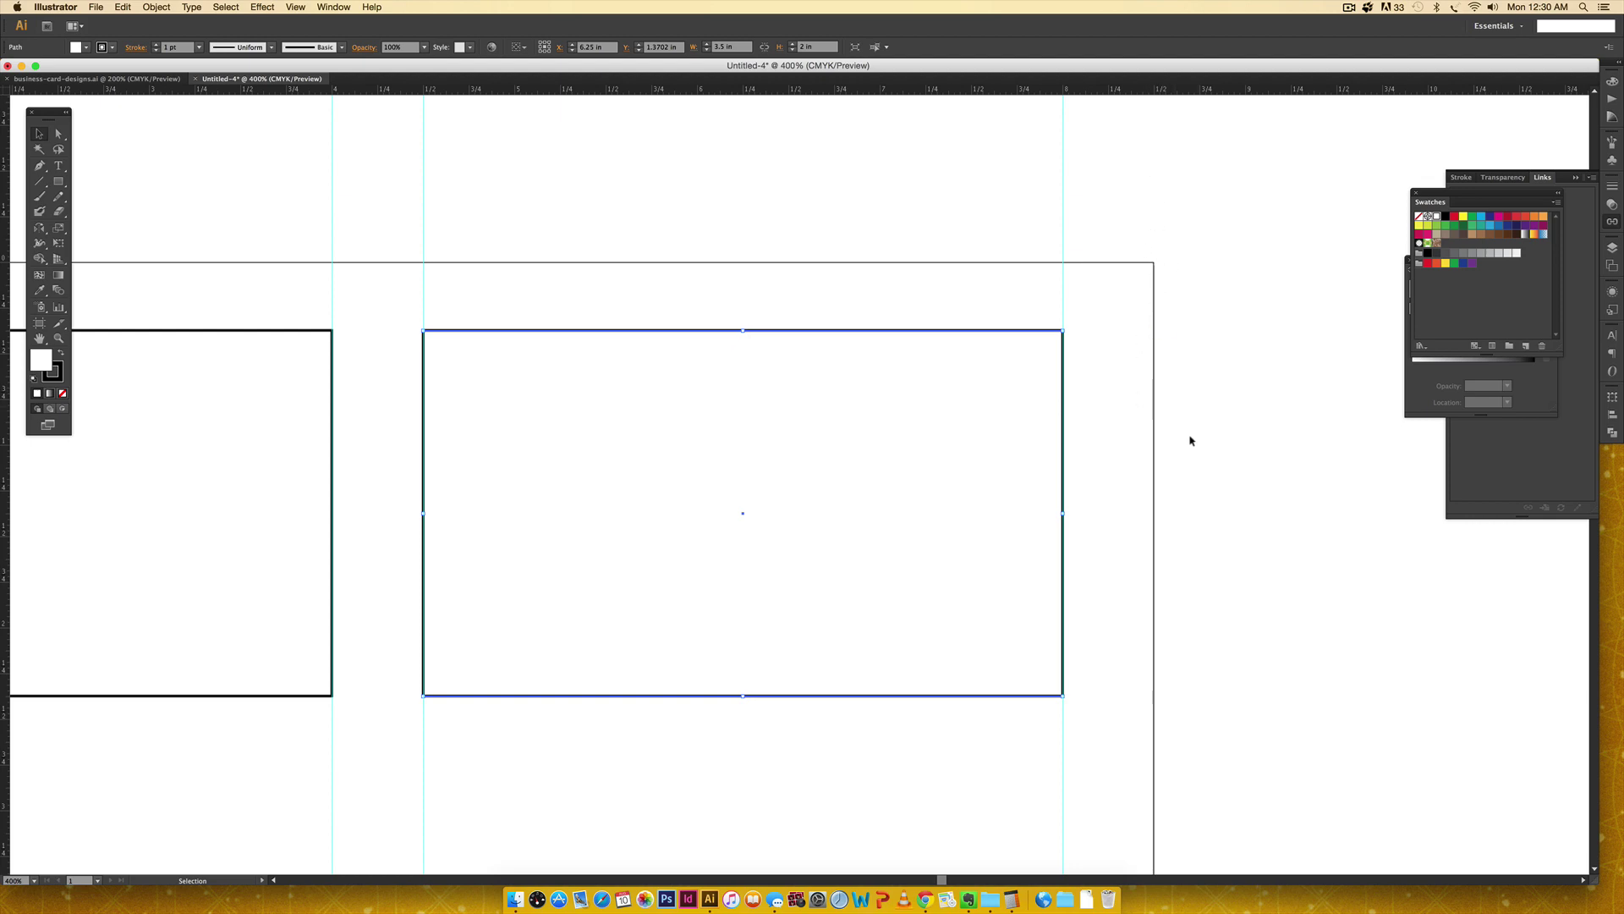
Step: Duplicate the top pair of card rectangles straight down to form a second row
key(super+minus)
key(super+minus)
key(super+minus)
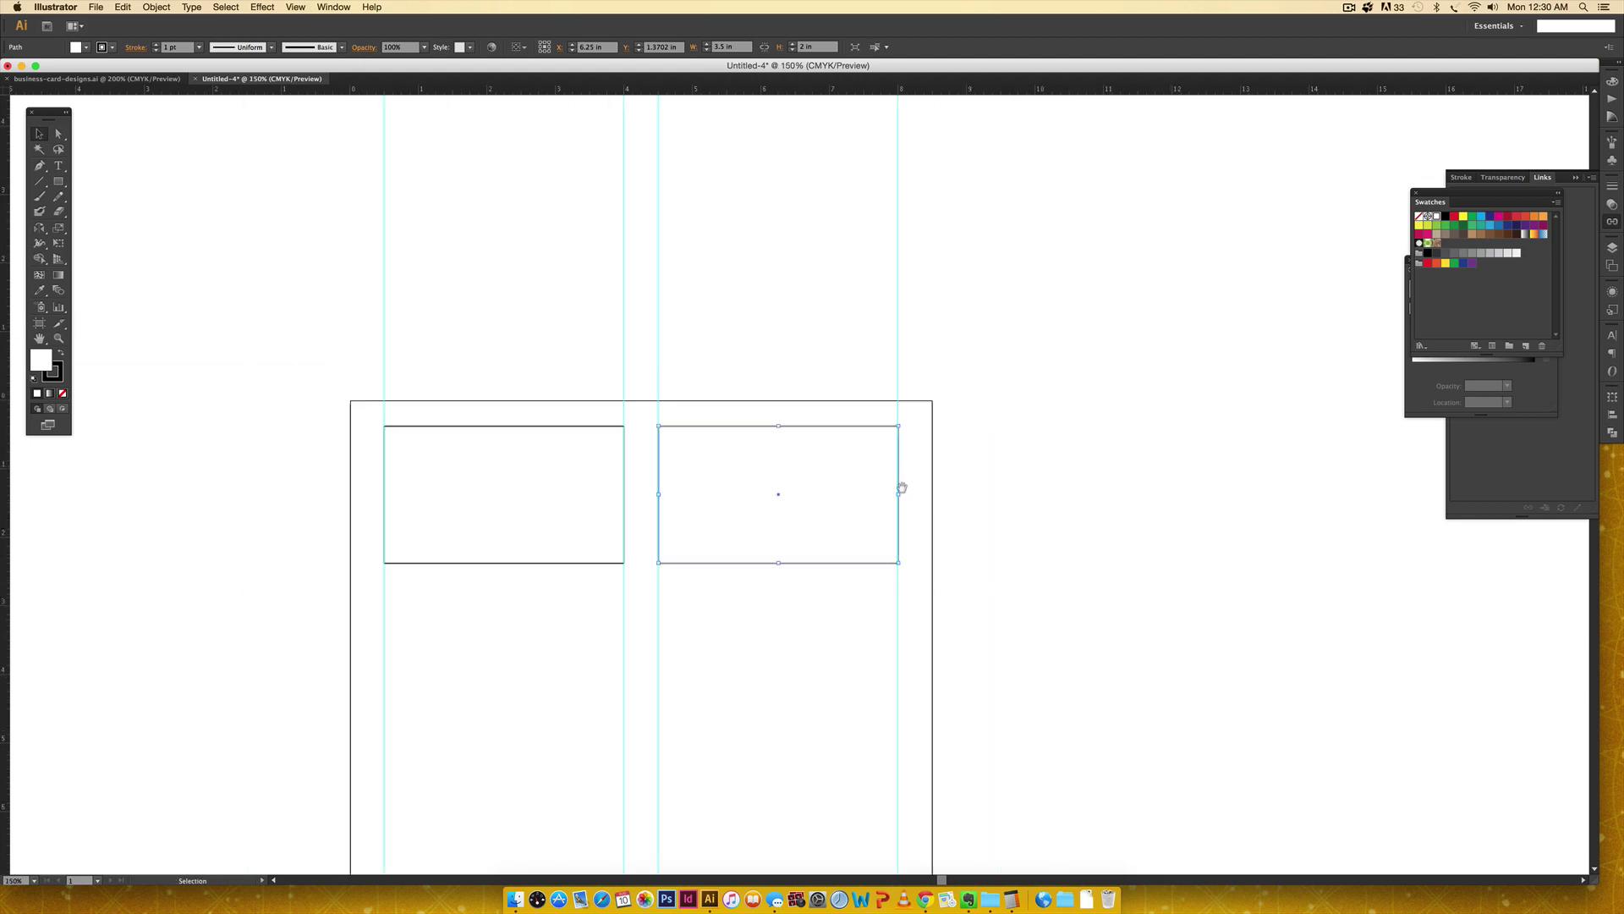
scroll(964, 326, down, 5)
scroll(964, 327, down, 3)
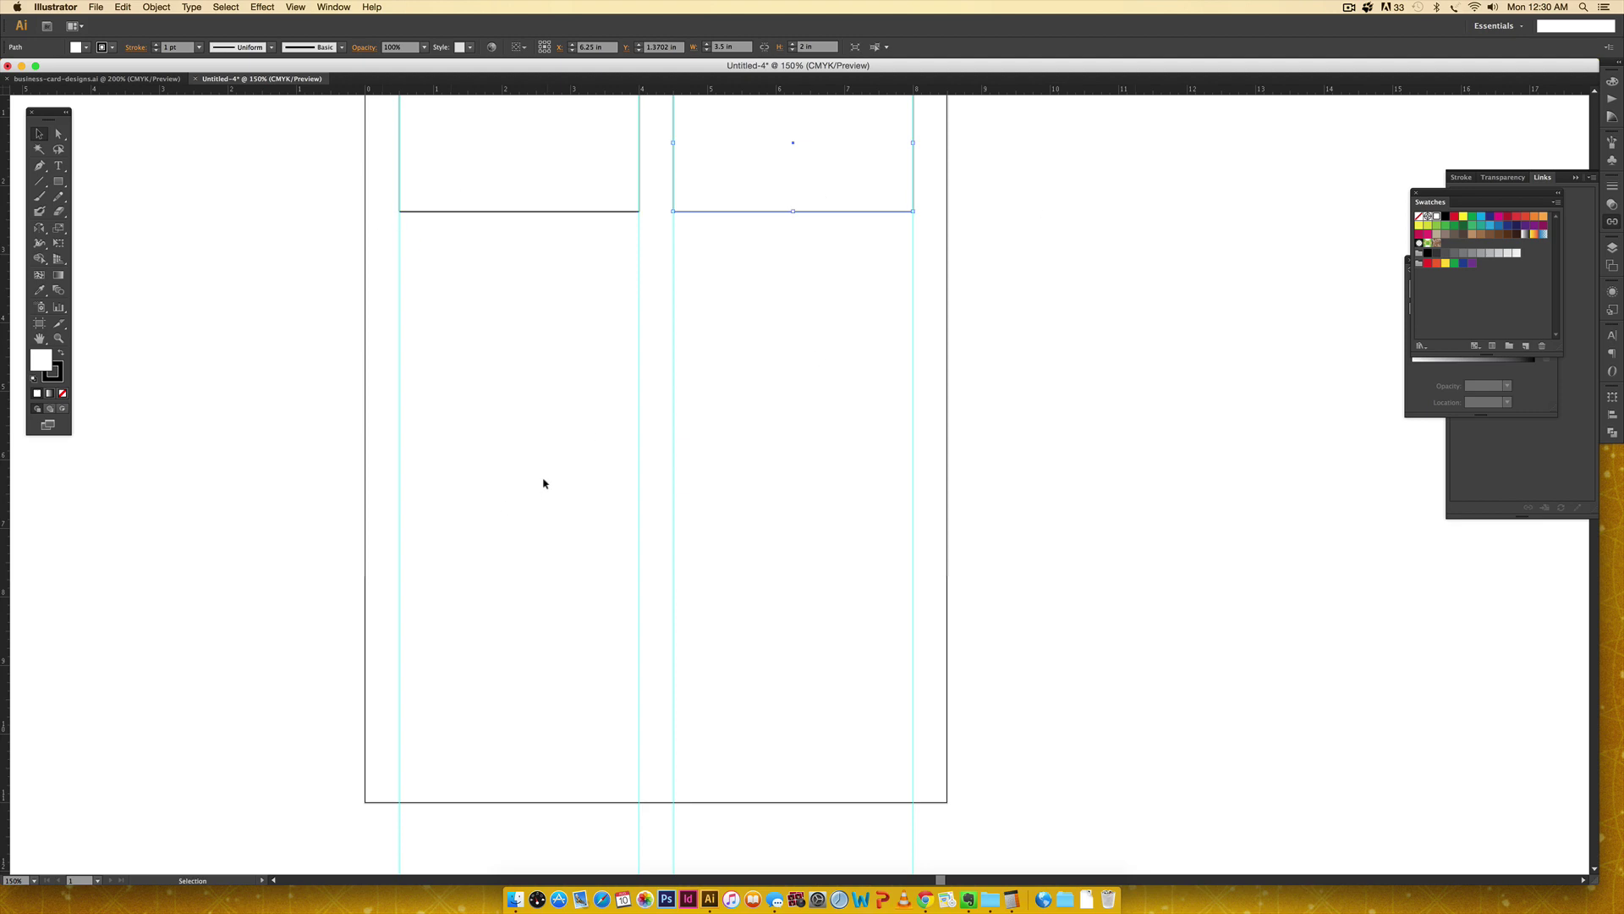
drag(865, 337, 431, 145)
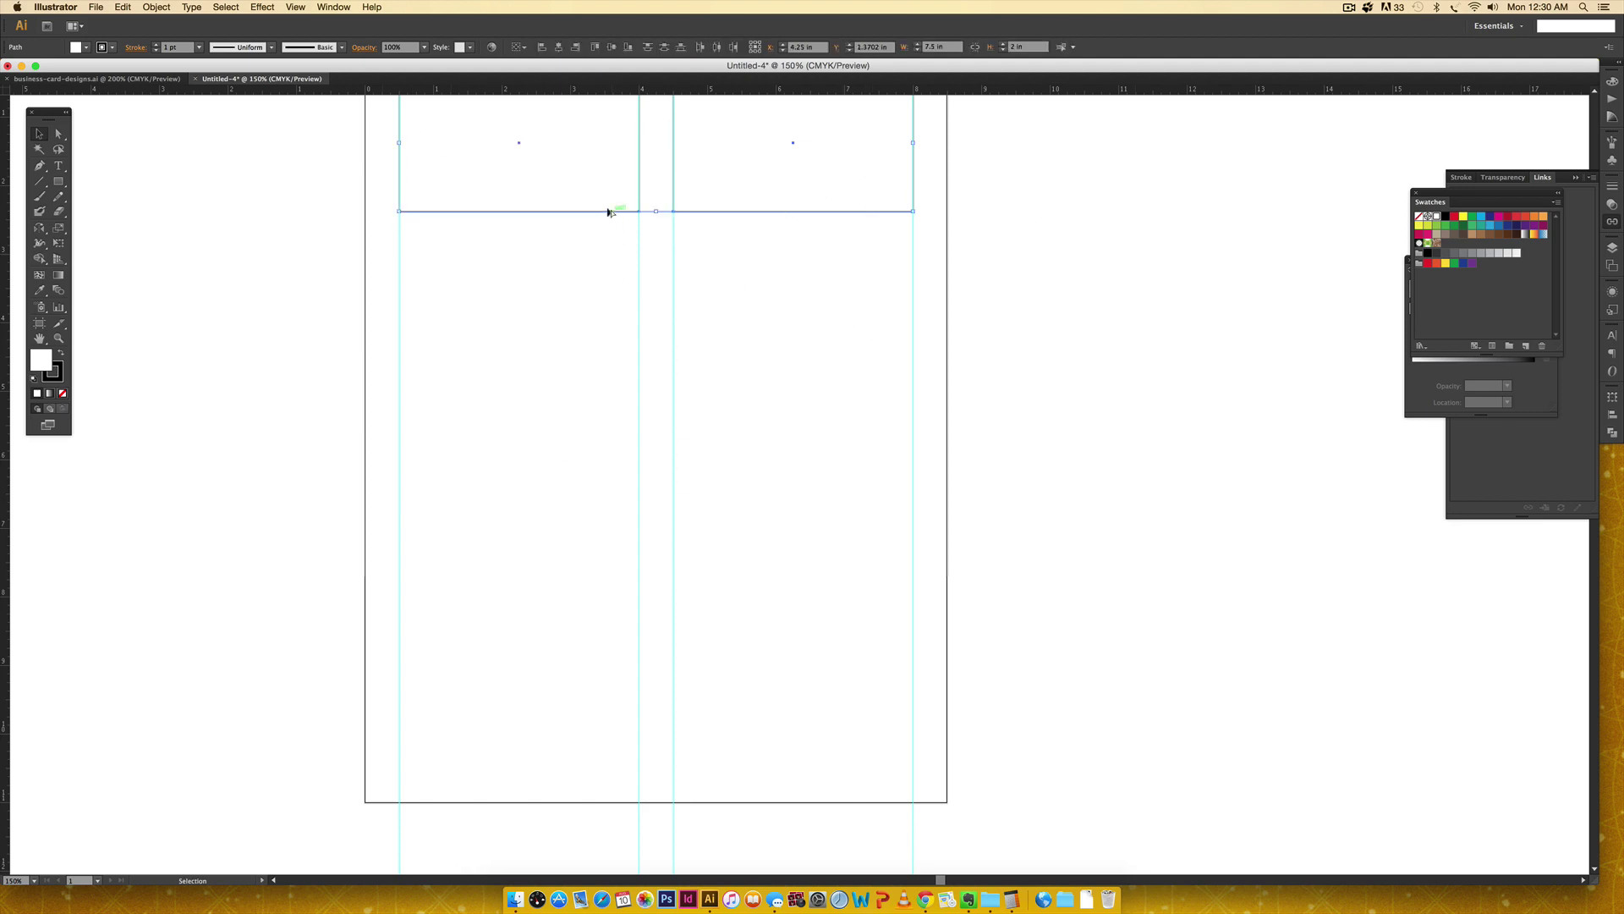
drag(856, 254, 362, 119)
drag(580, 211, 580, 381)
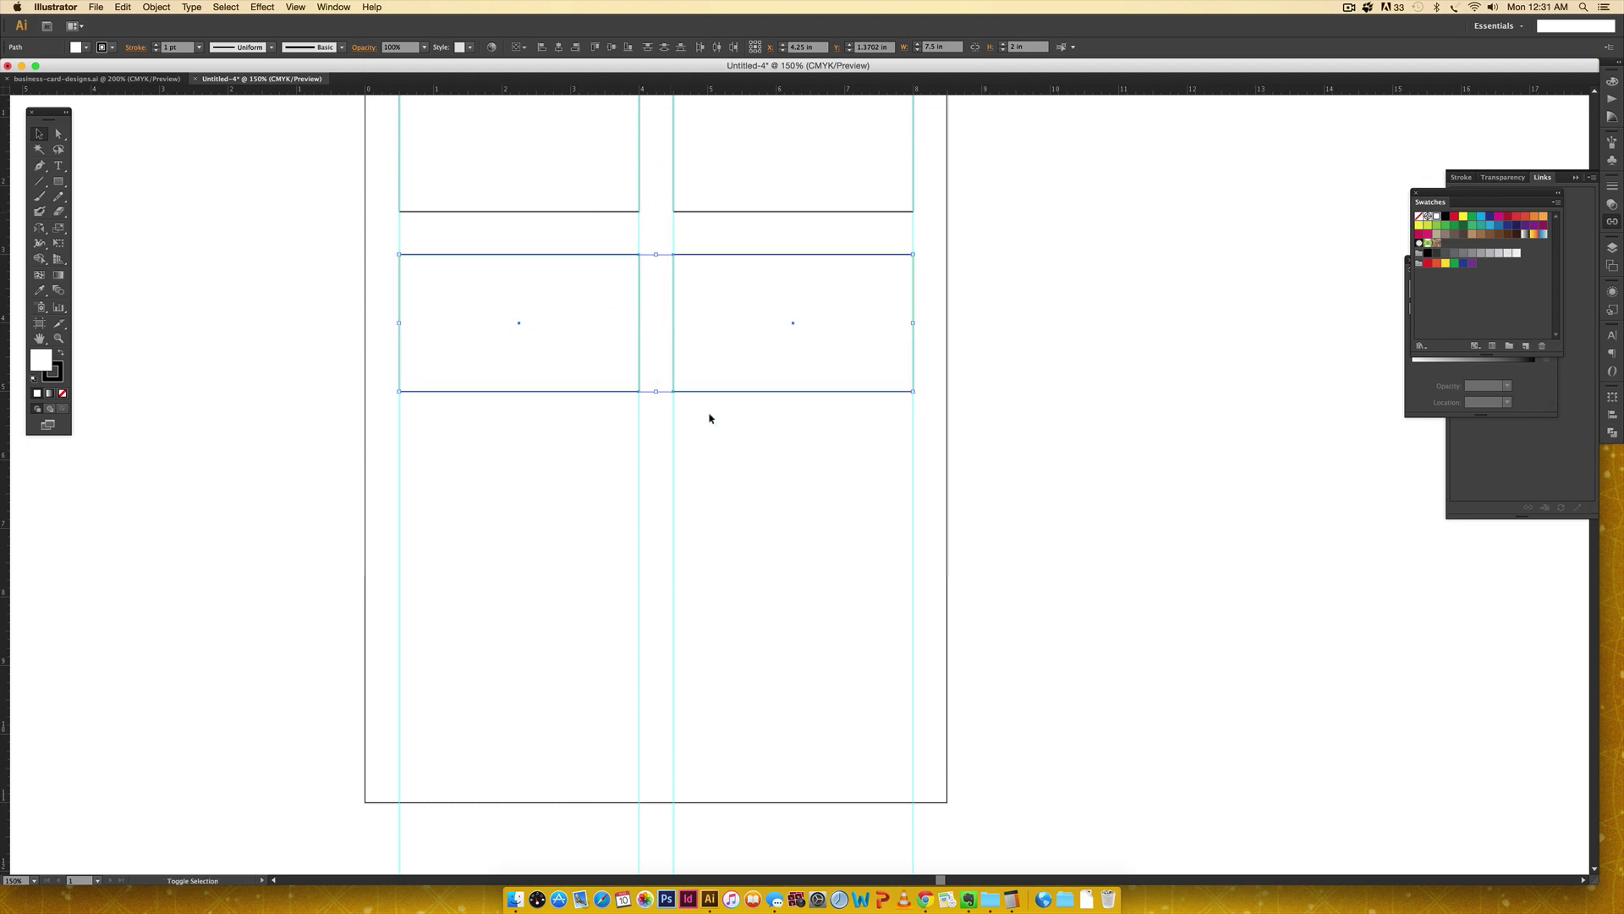
Step: Duplicate both rows of card rectangles straight down to make four rows, and clear the selection
drag(865, 423, 472, 180)
drag(576, 211, 595, 556)
click(1070, 555)
drag(1001, 341, 1054, 424)
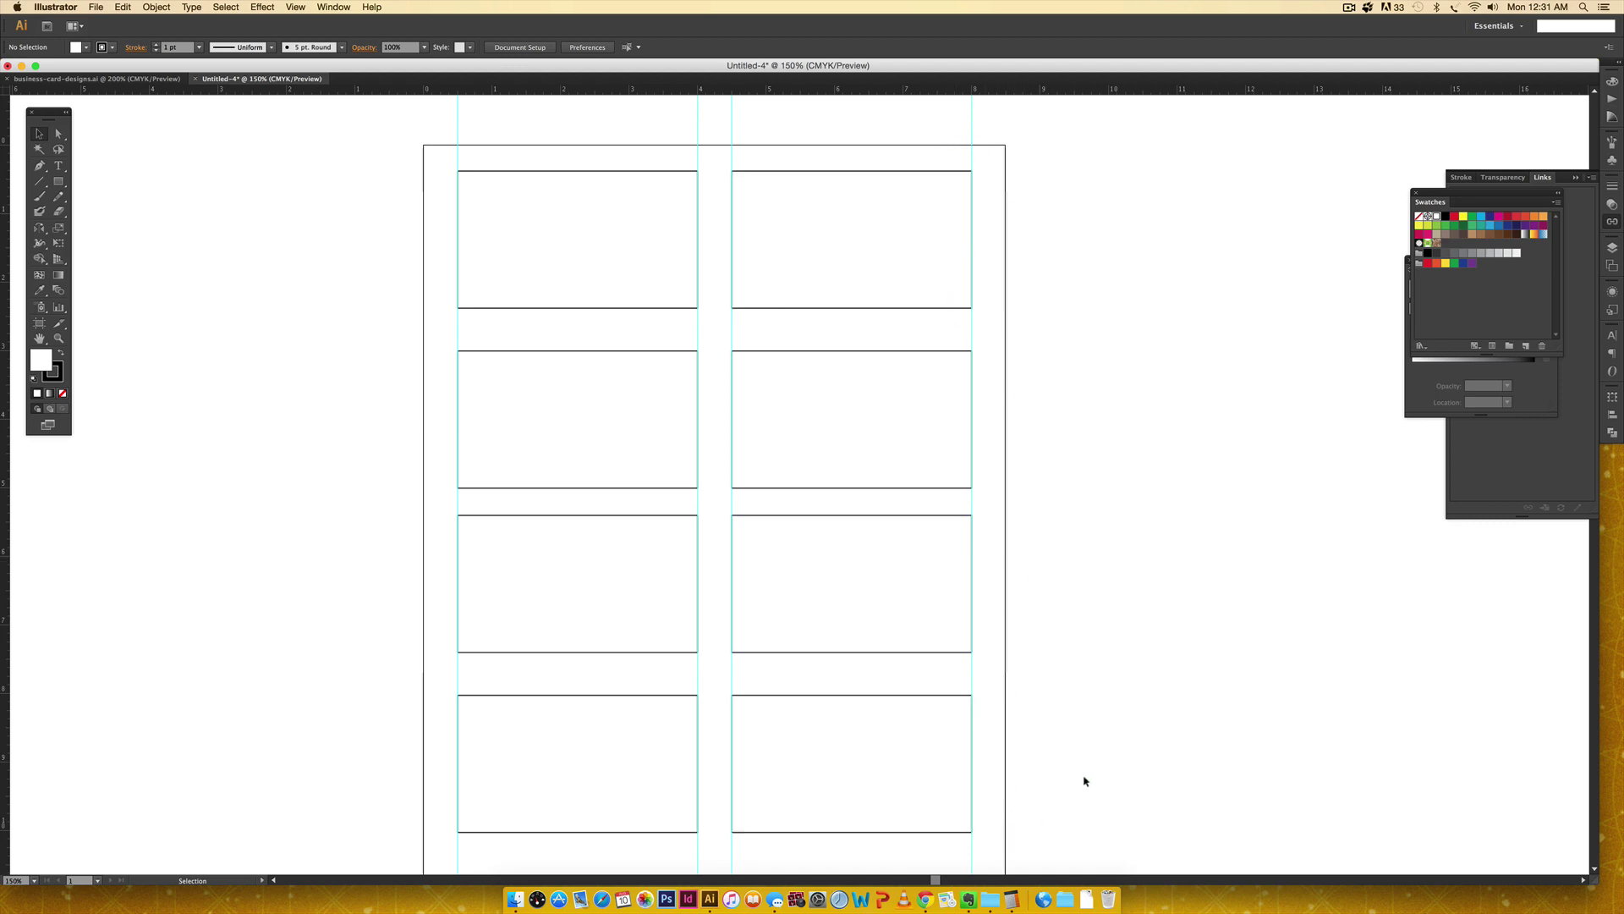
scroll(1190, 688, down, 1)
scroll(1191, 688, down, 3)
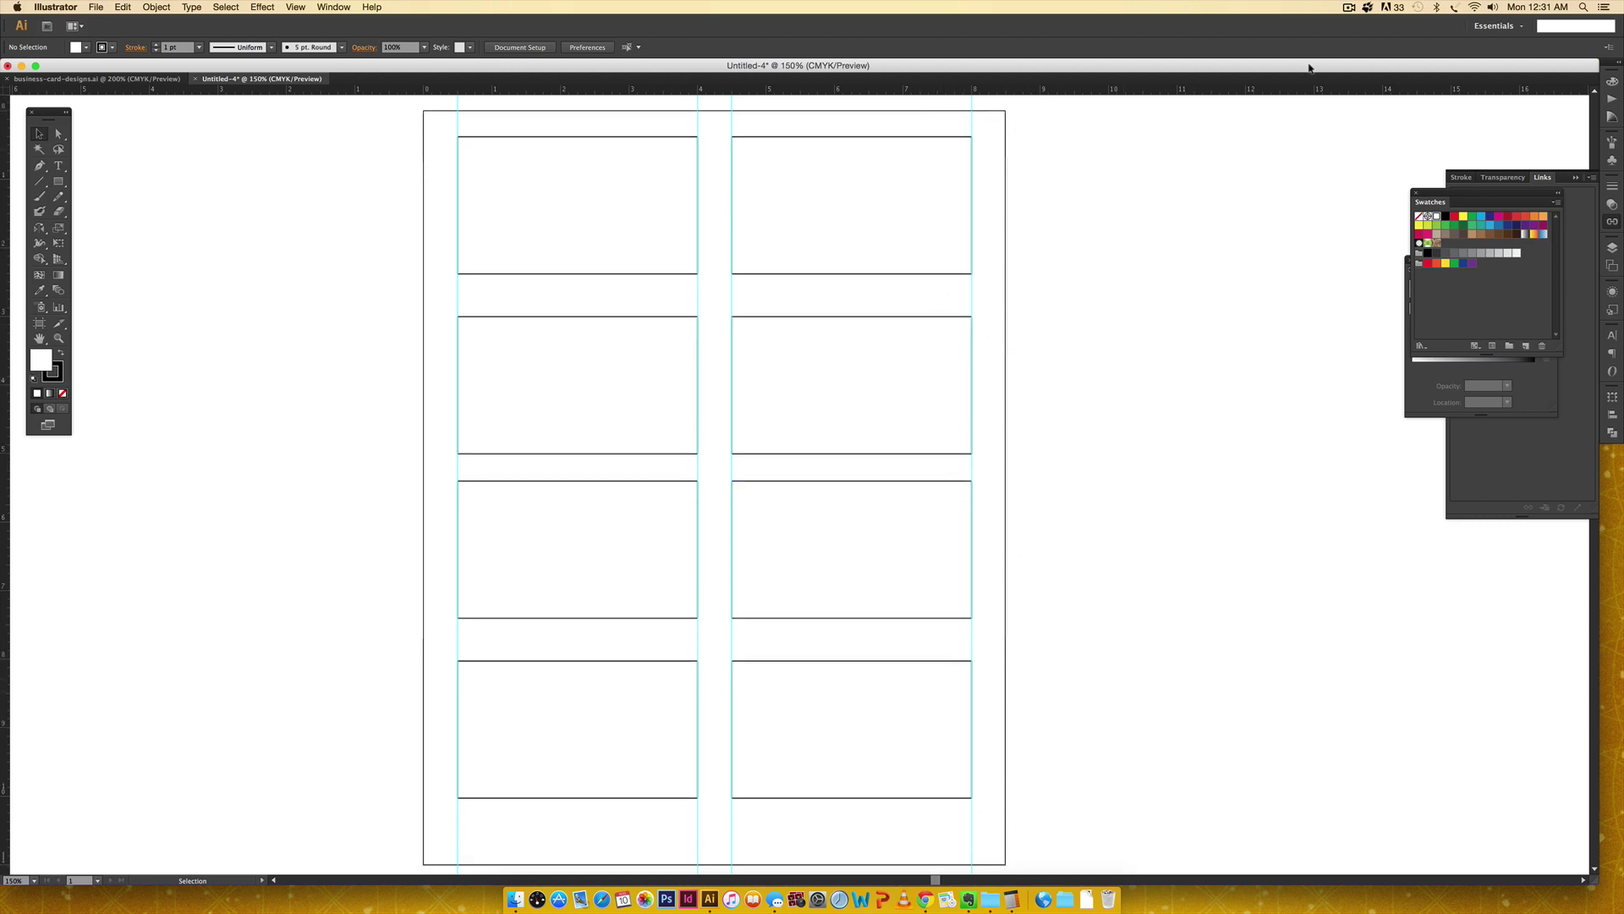
Step: Switch to Calculator, divide 3 by 5 for the vertical card spacing, and return to Illustrator
click(1584, 8)
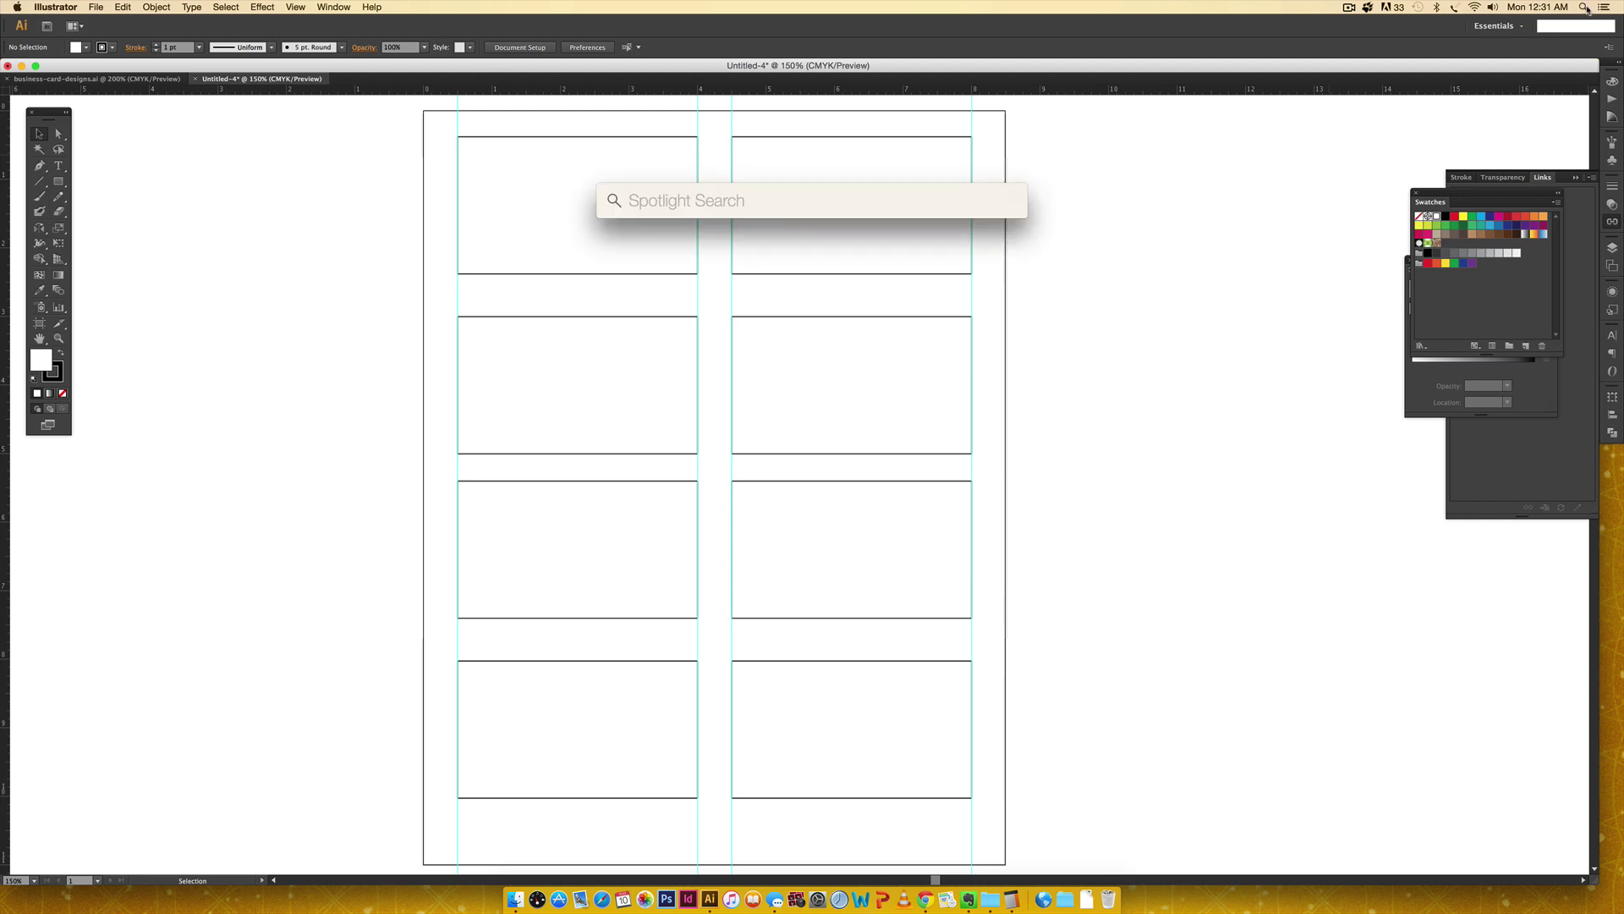
text(cal)
key(Return)
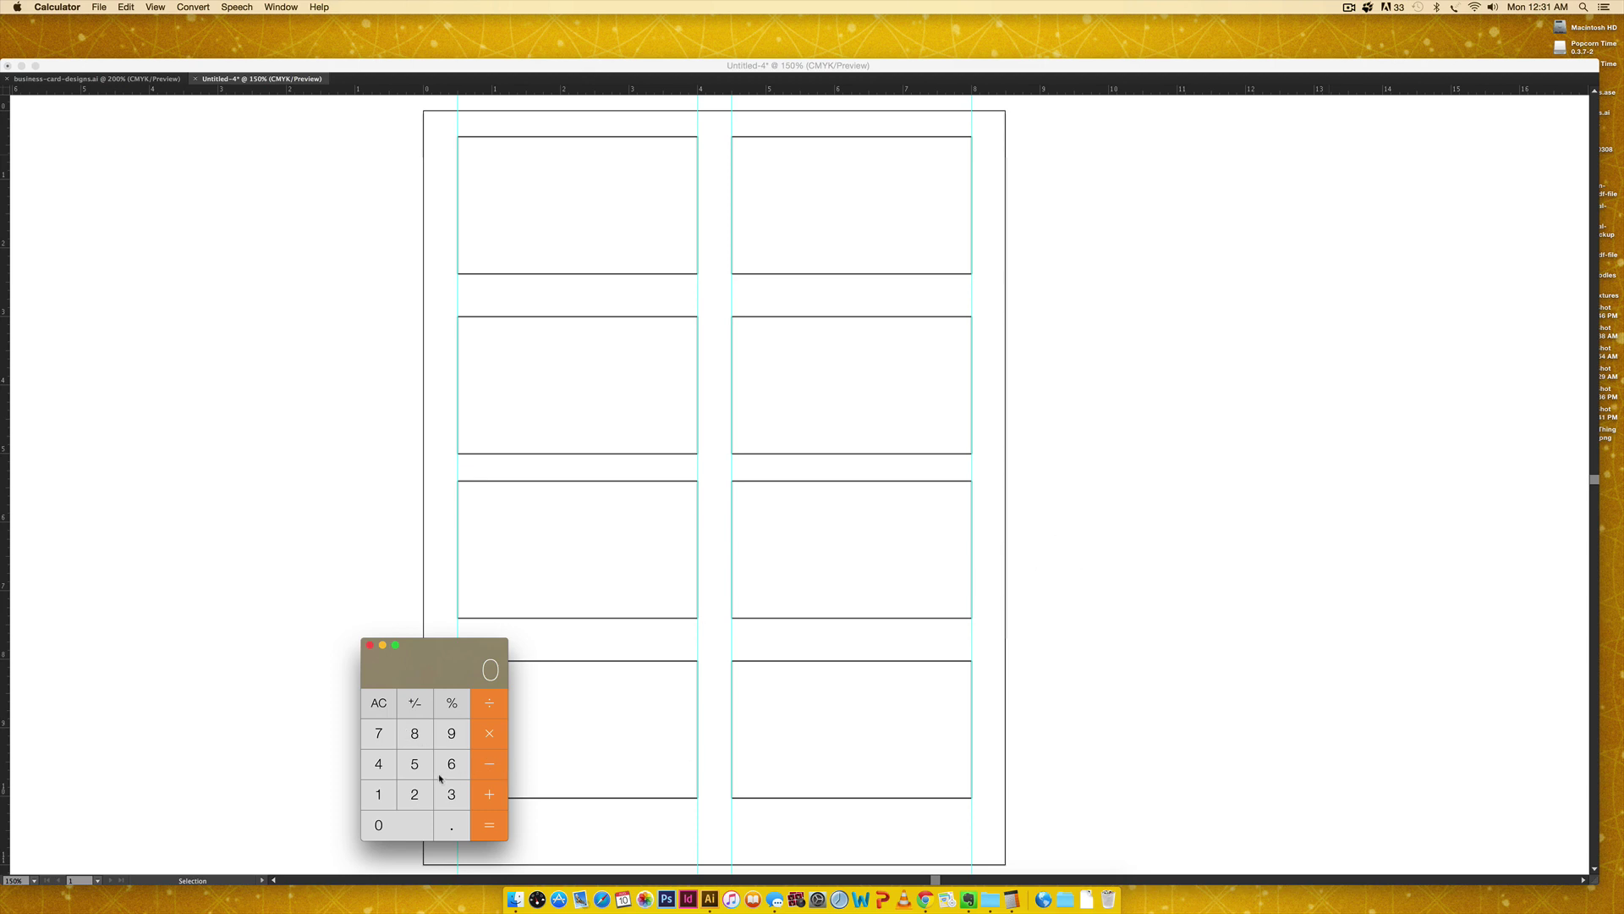
click(452, 798)
click(423, 776)
click(491, 825)
click(378, 703)
click(369, 645)
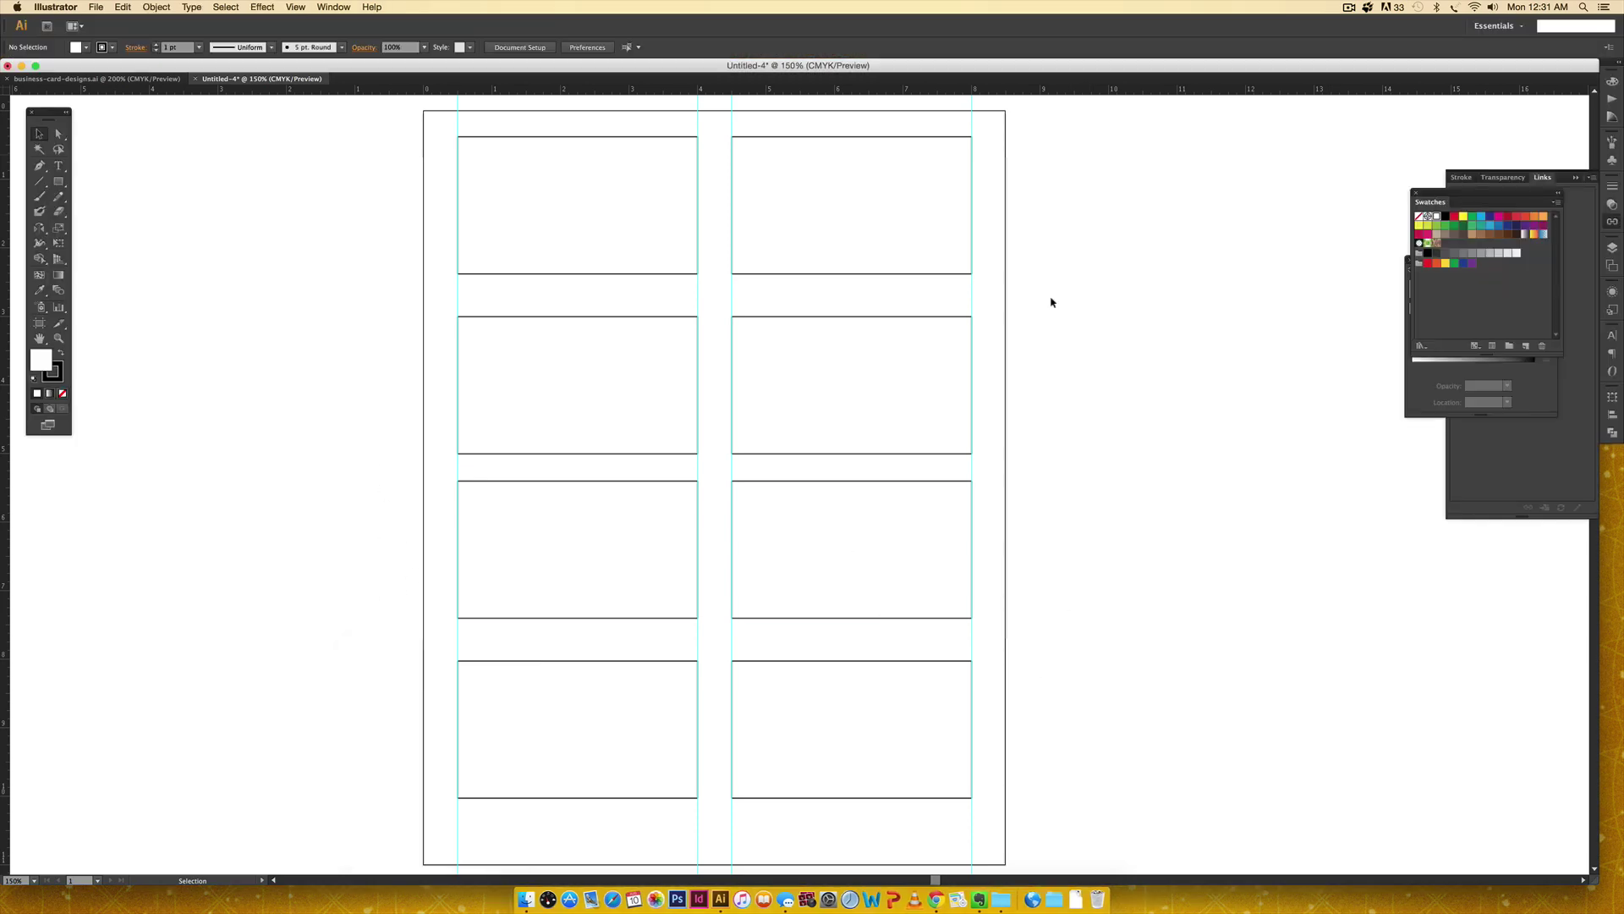
Step: Create a 3.5 by 0.6 in spacer rectangle near the page's top edge
scroll(437, 146, up, 4)
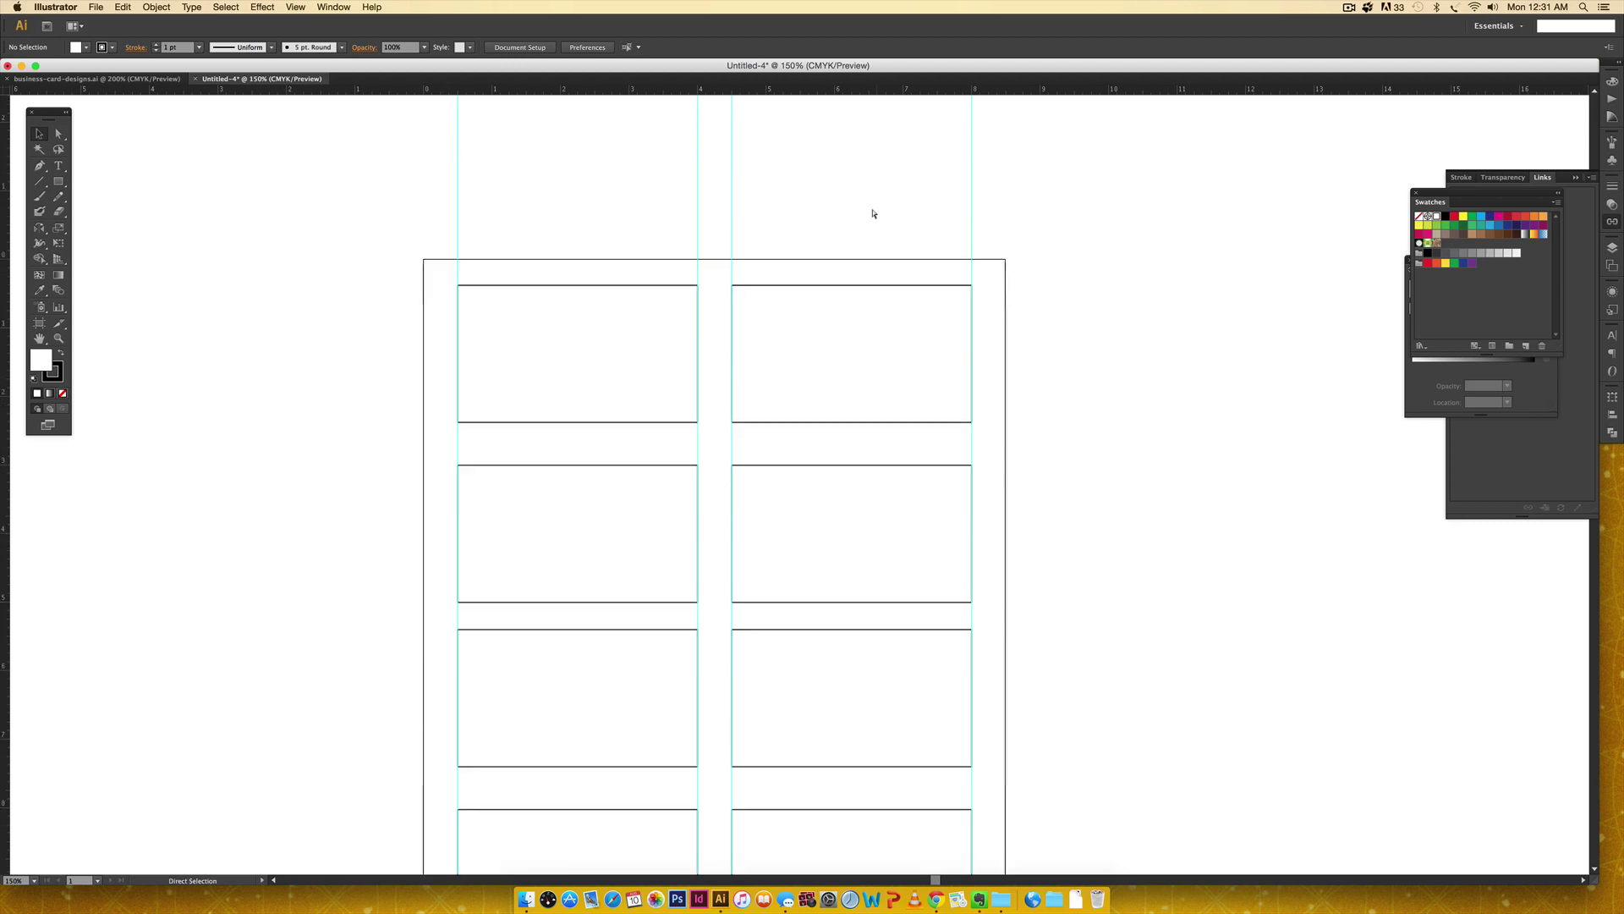
key(super+equal)
key(super+equal)
drag(885, 200, 908, 493)
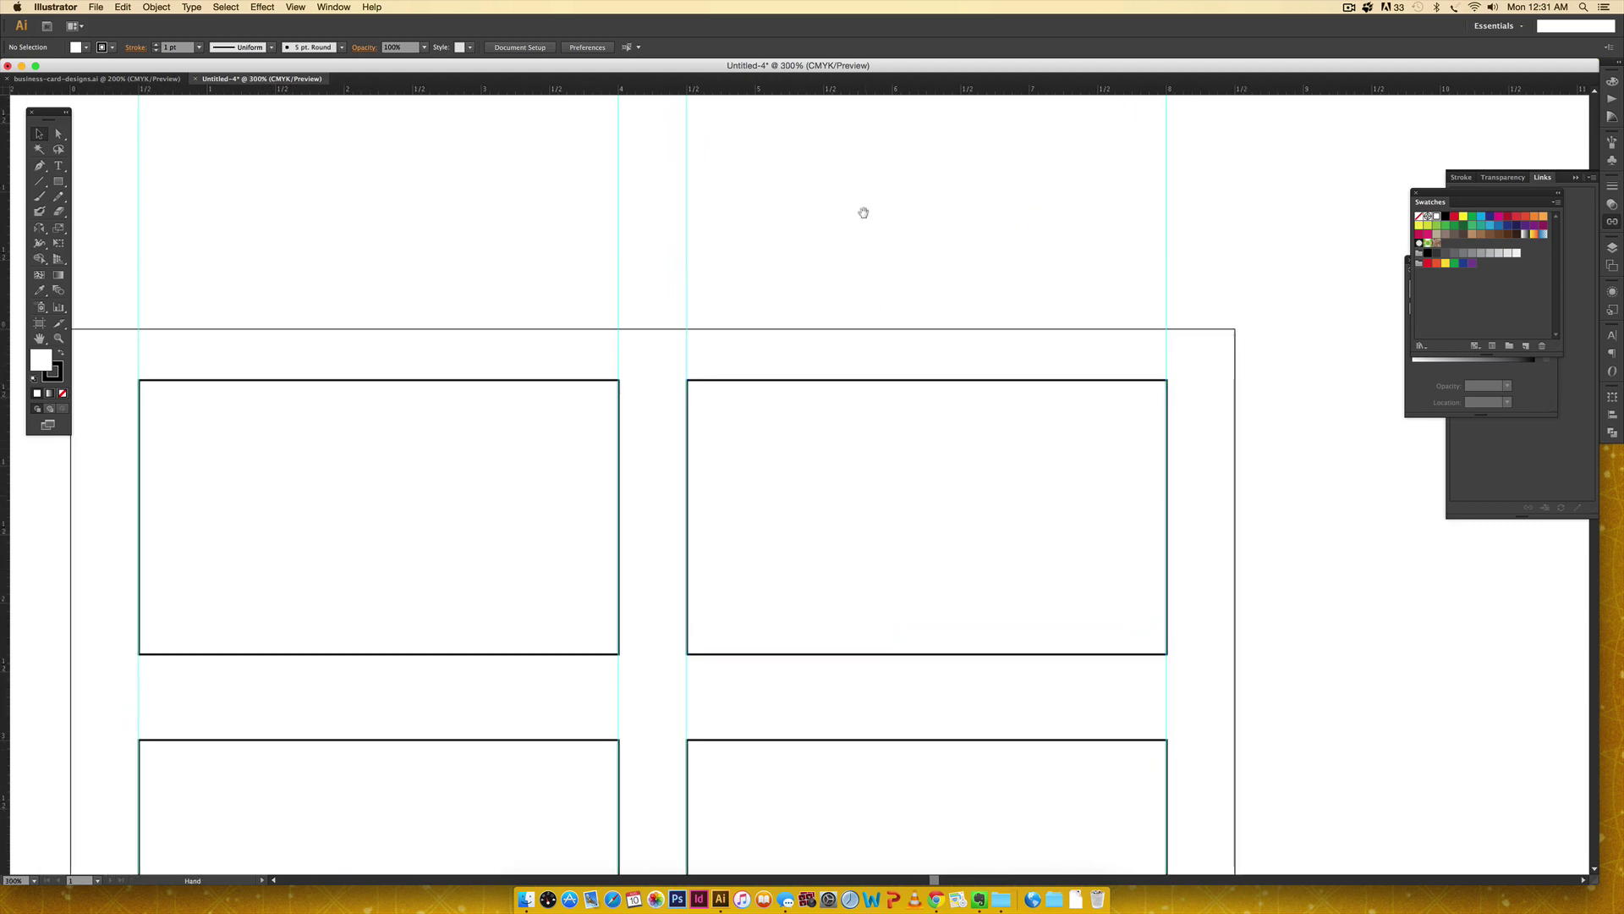
key(m)
click(795, 290)
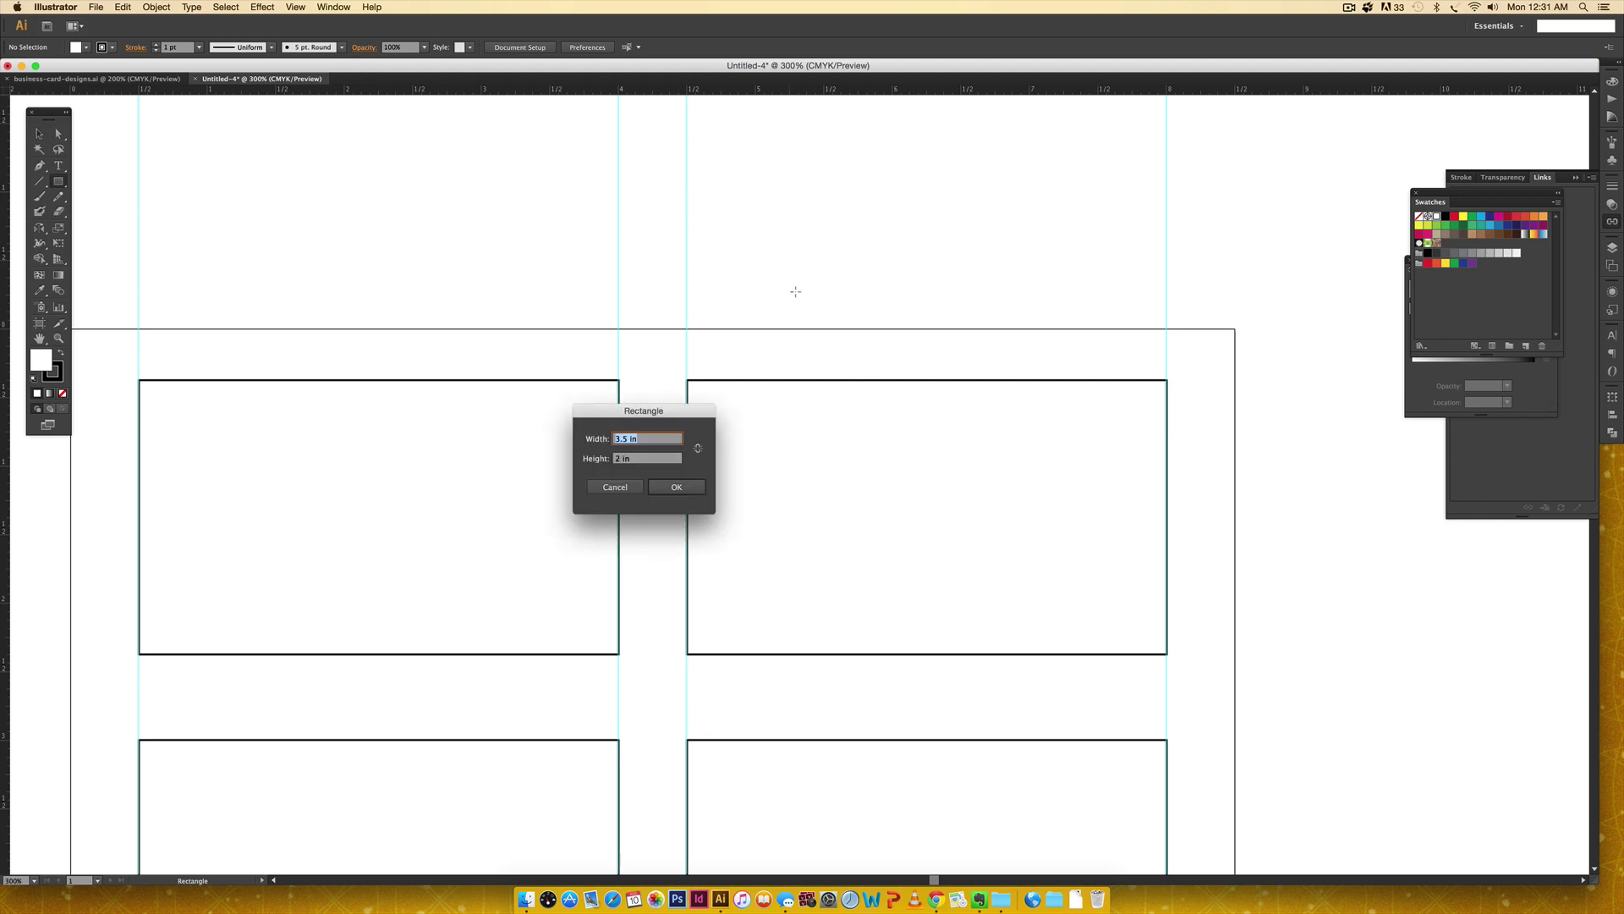
key(Tab)
text(.6)
key(Return)
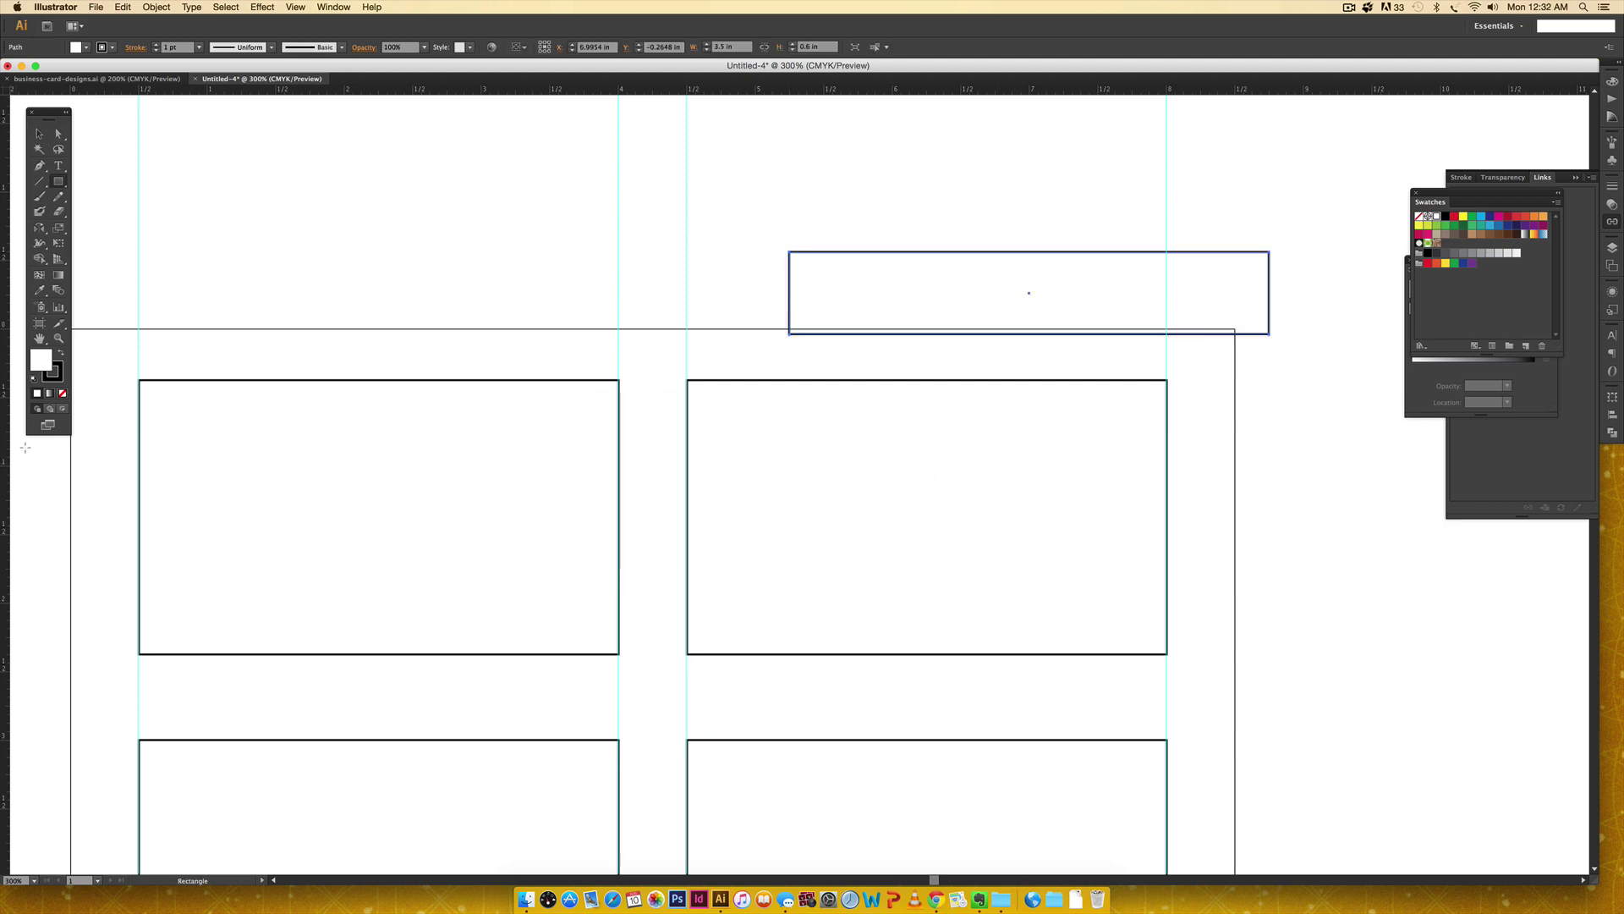
Step: Give the spacer rectangle a black fill and no stroke
key(v)
click(60, 353)
click(56, 376)
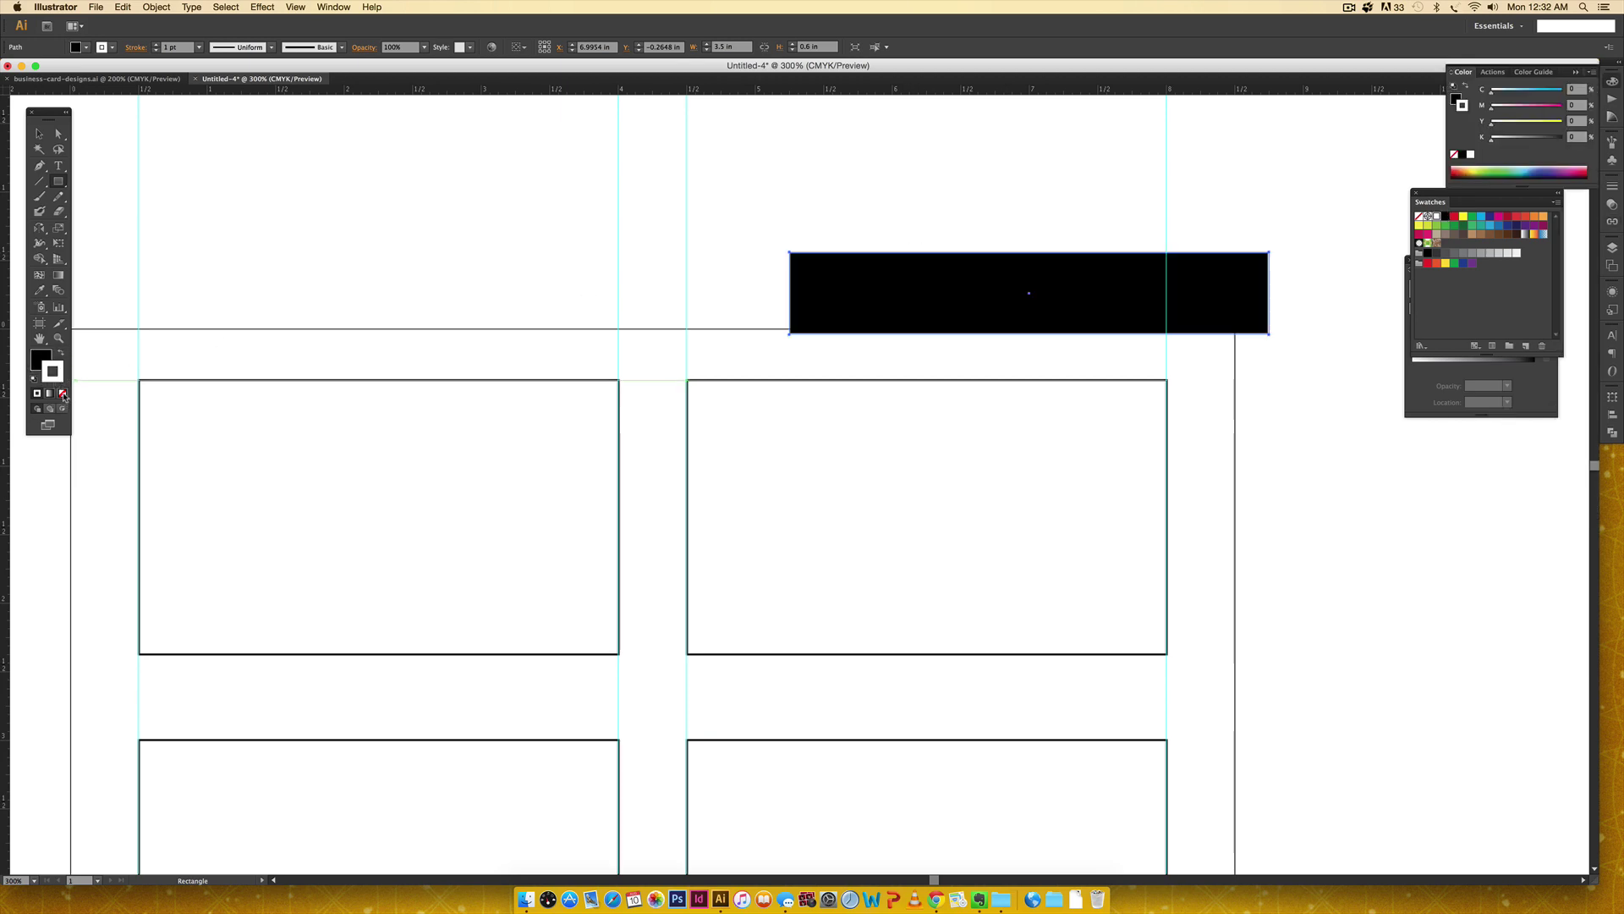
click(63, 394)
click(40, 359)
key(v)
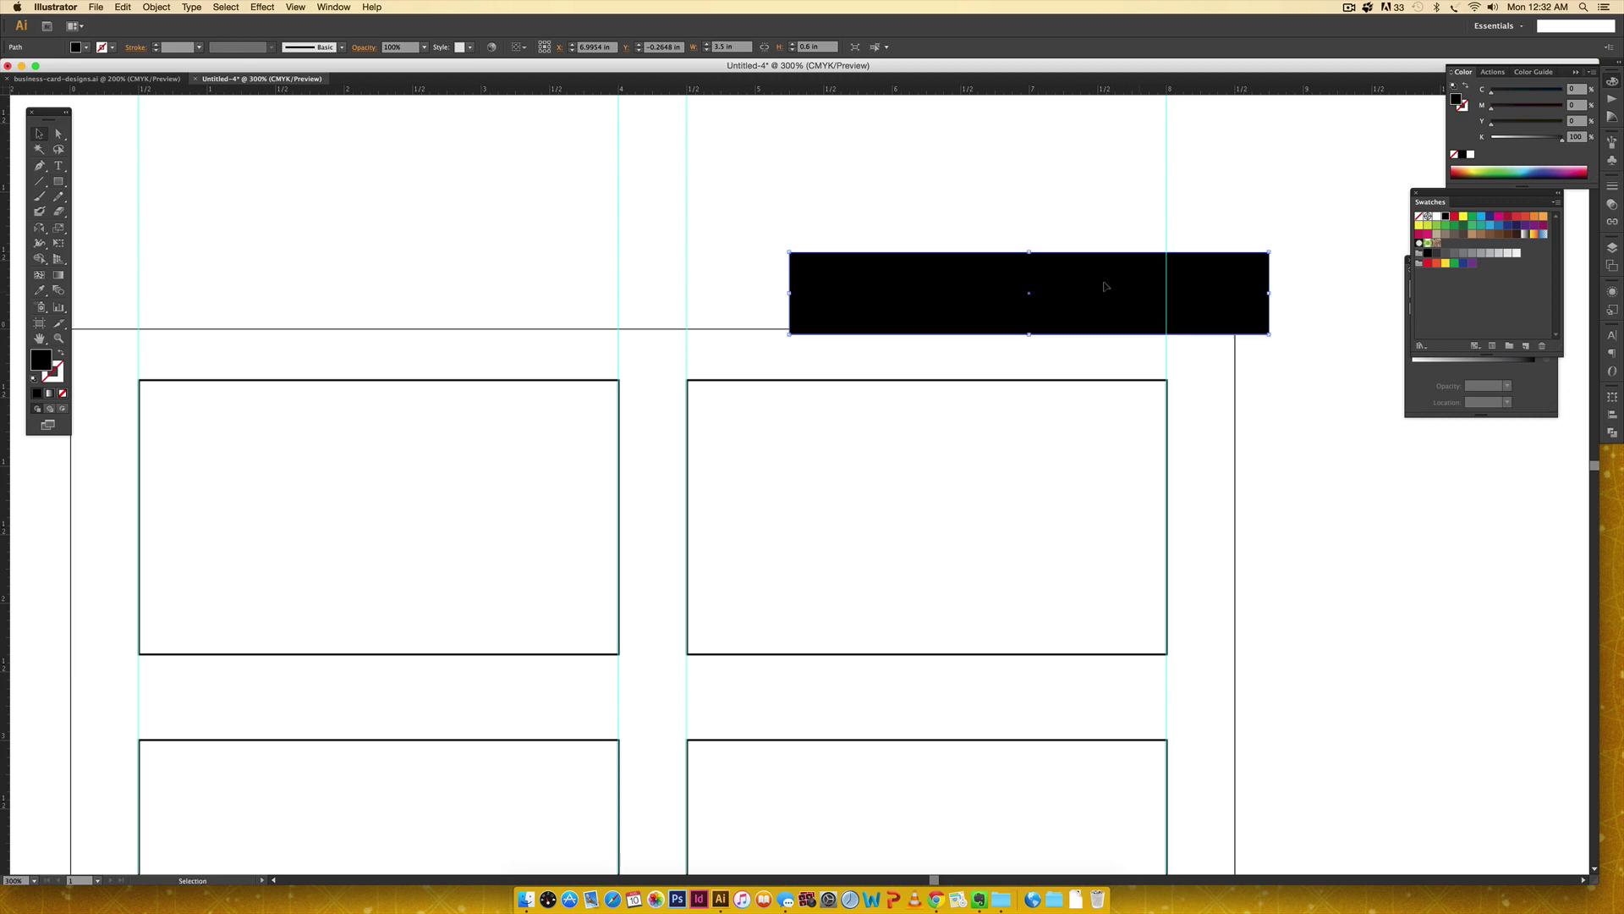
Step: Use the spacer to place a horizontal guide 0.6 in below the page's top edge and align the top right-hand card to it
drag(1097, 285, 928, 363)
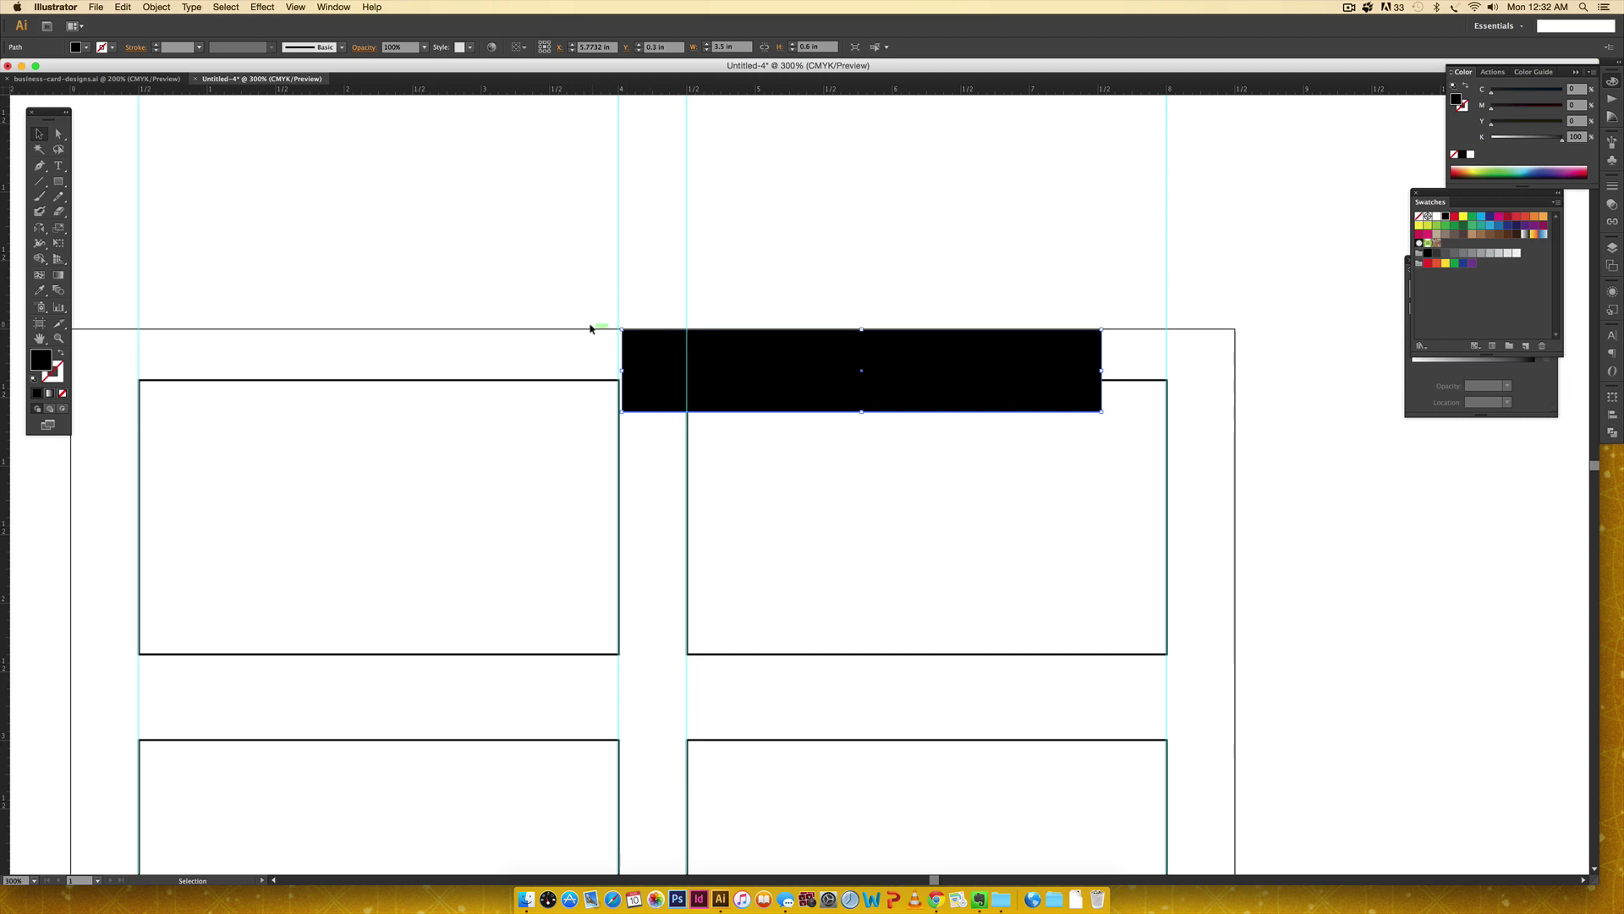
drag(668, 88, 715, 412)
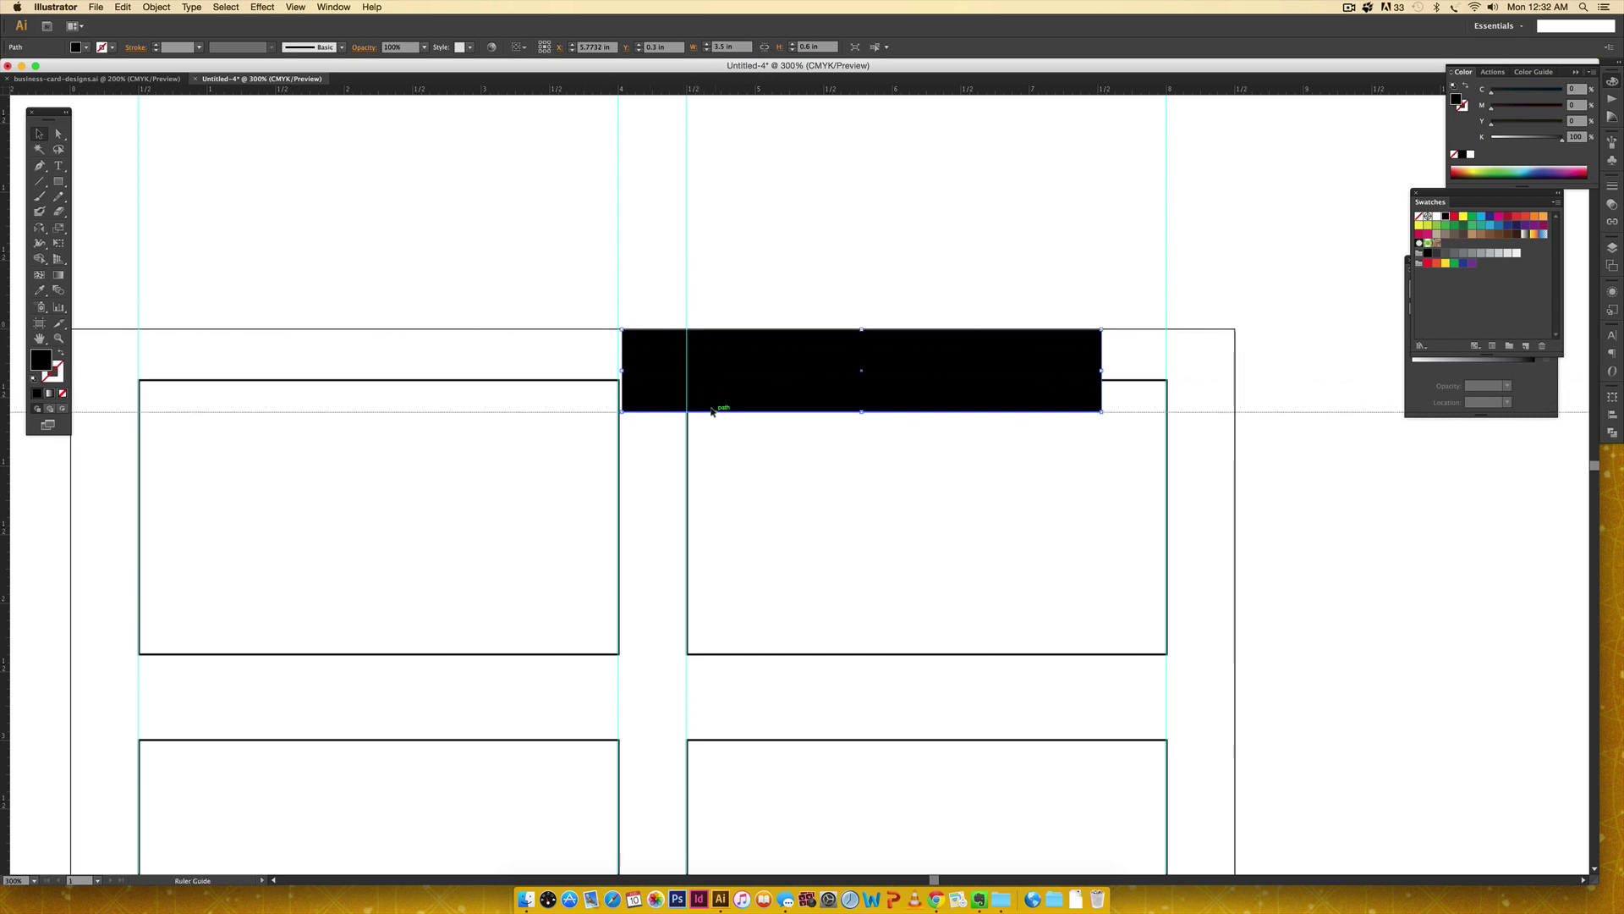
scroll(979, 588, down, 5)
scroll(979, 588, right, 2)
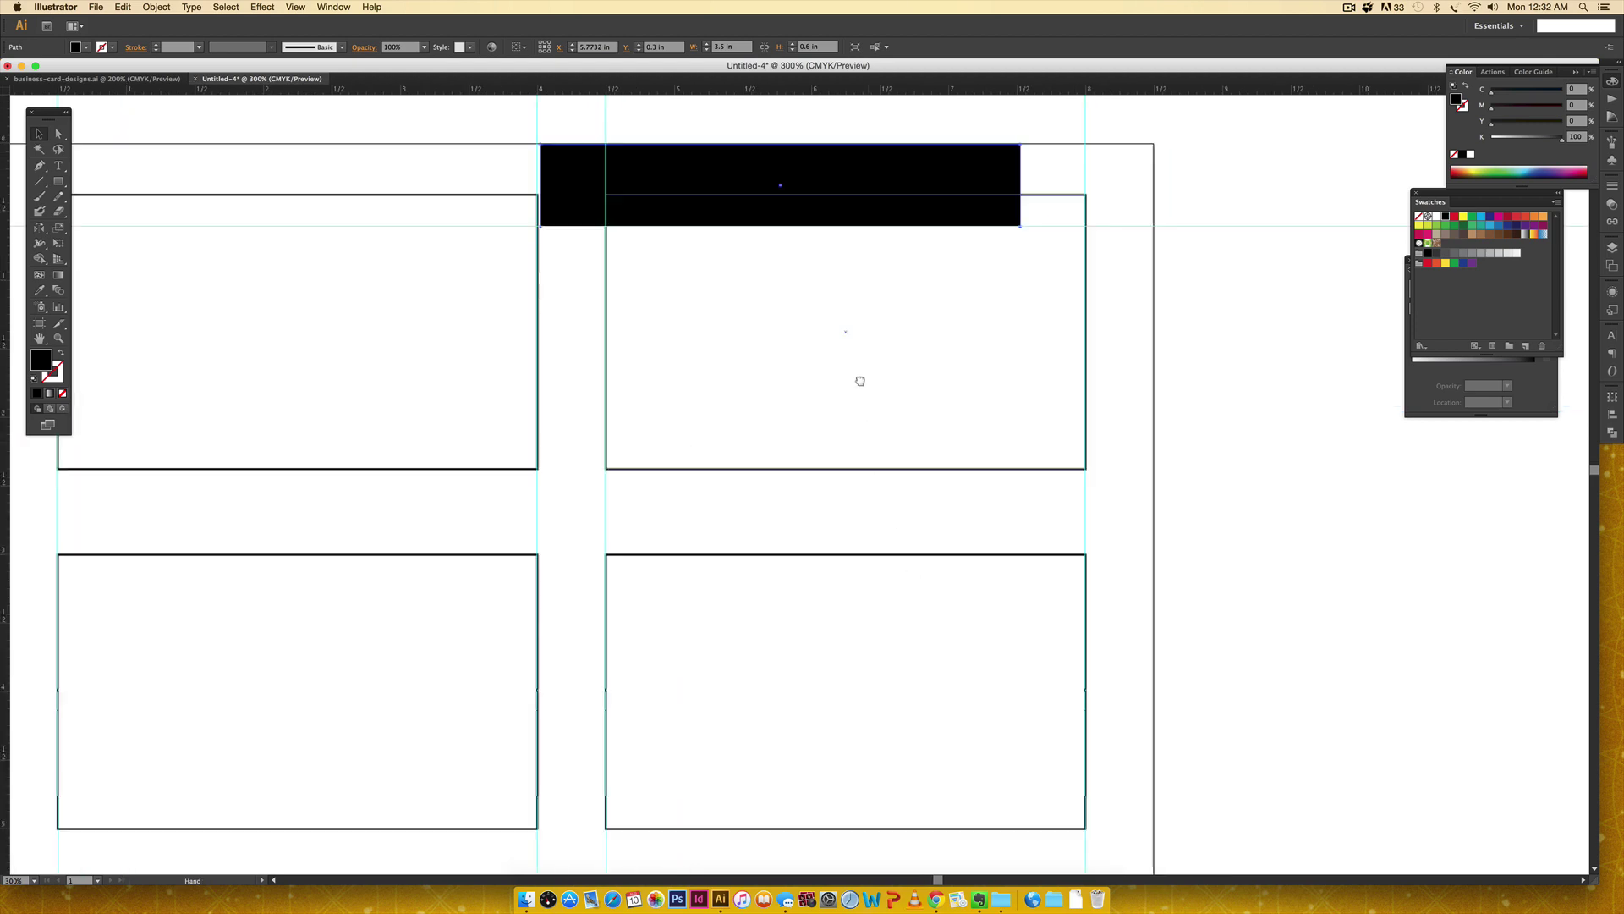
mouse_move(800, 387)
mouse_down()
mouse_move(798, 439)
mouse_move(798, 419)
mouse_up()
click(1371, 428)
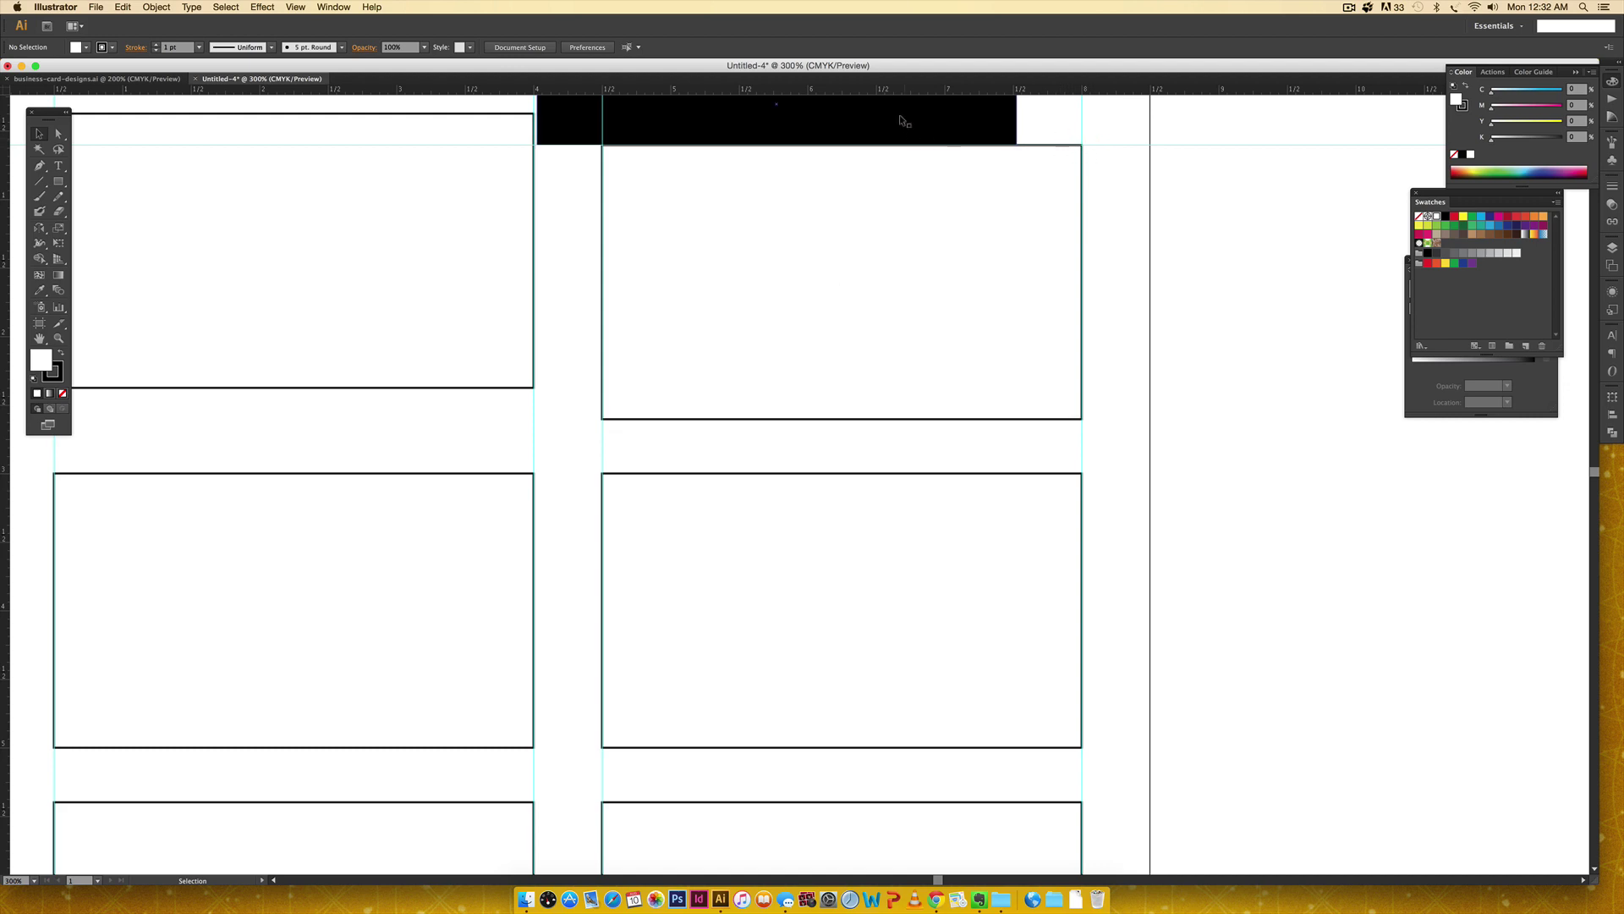
Step: Move the spacer beneath the first right-hand card, add horizontal guides at its top and bottom edges, and align the second card below it
drag(906, 116, 960, 473)
drag(807, 84, 819, 418)
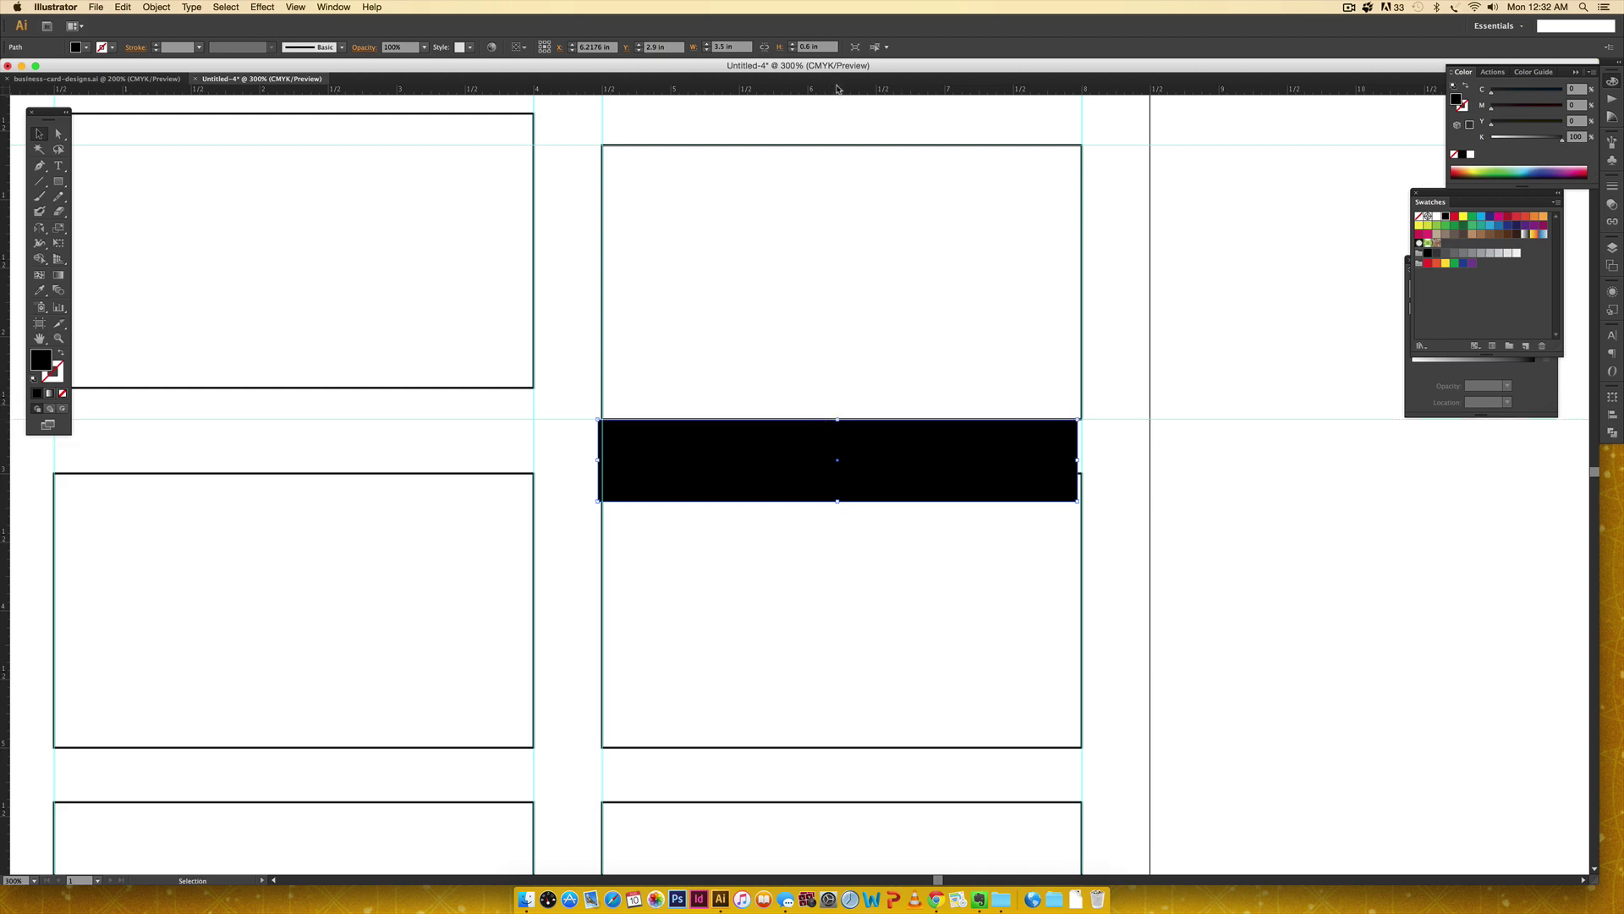
drag(836, 88, 867, 501)
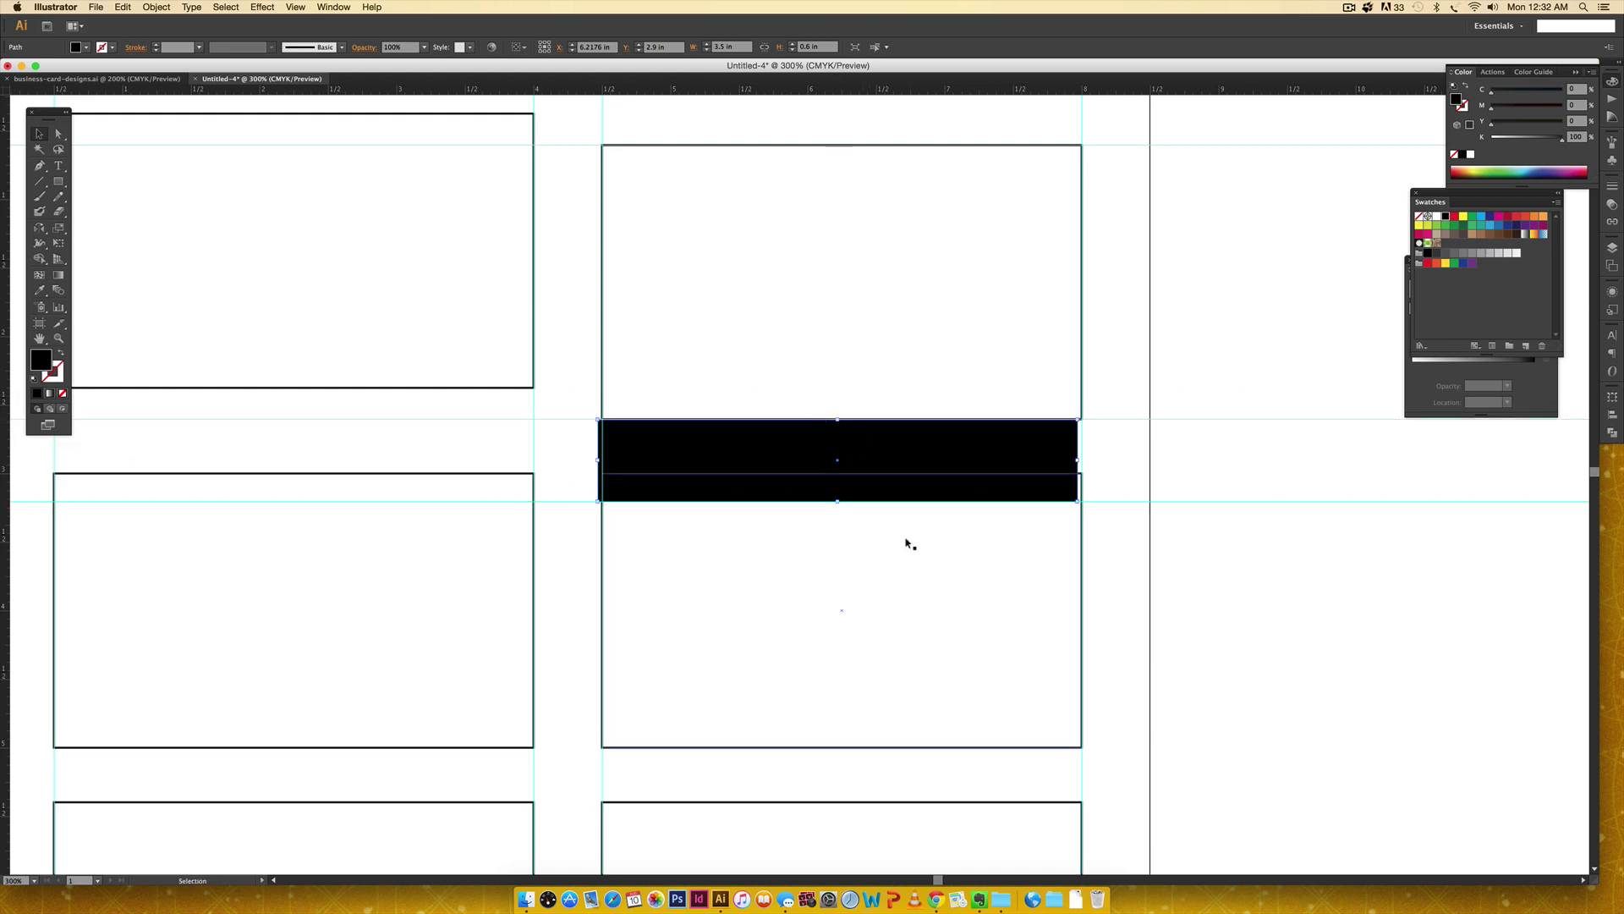
drag(1066, 461, 897, 642)
Step: Add horizontal guides at both edges of the spacer beneath the second right-hand card and align the third card to the lower guide
scroll(1091, 668, down, 4)
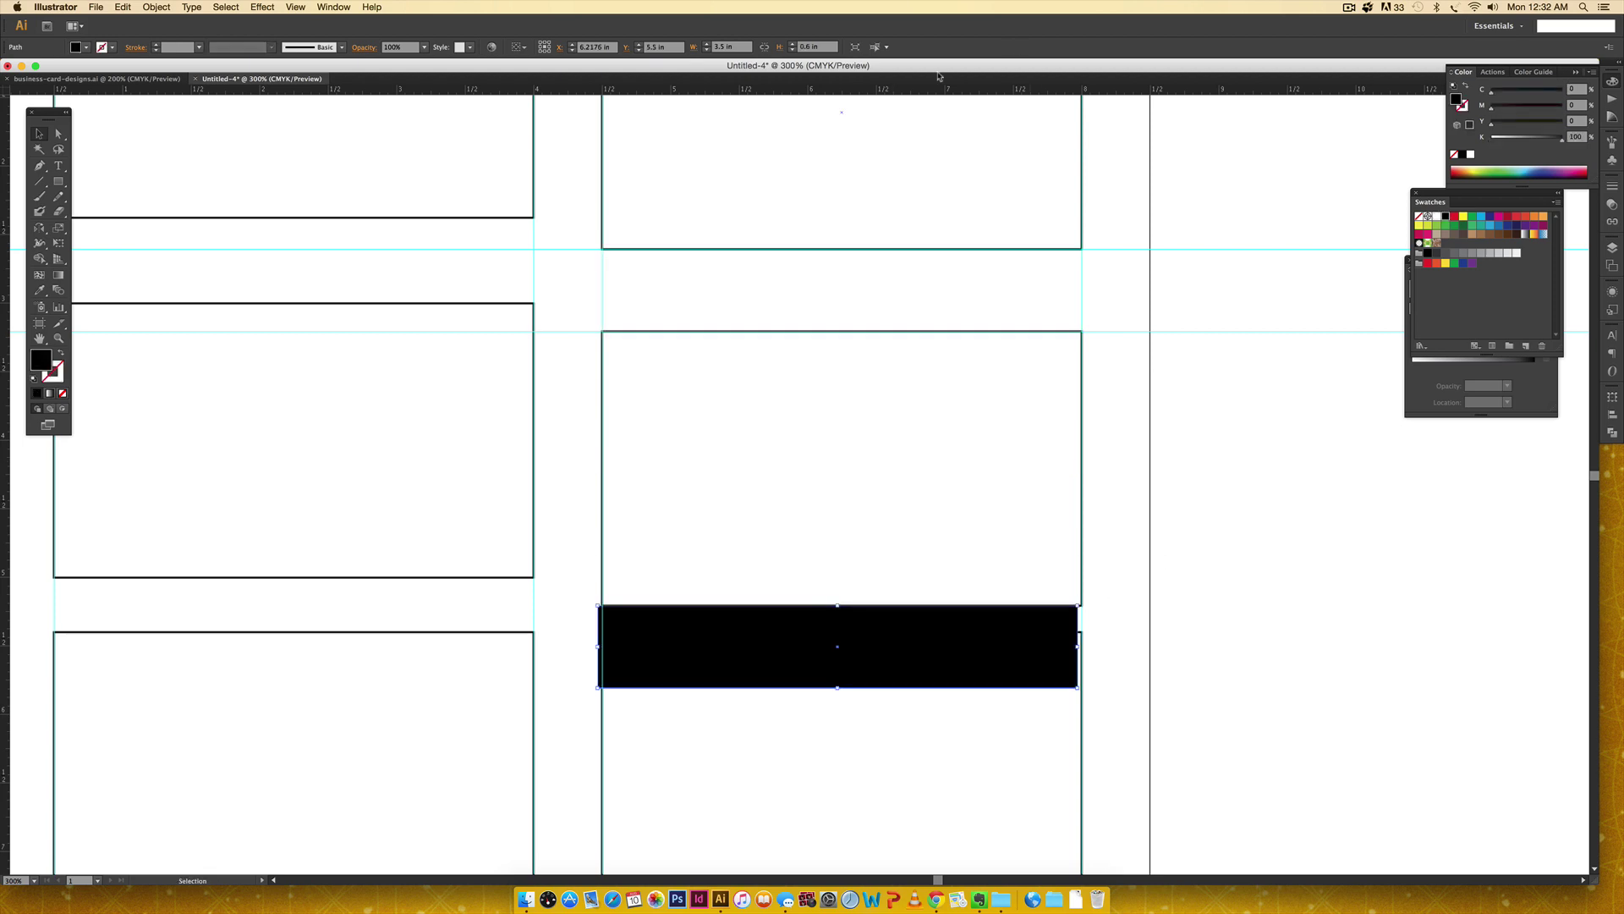
drag(854, 88, 863, 605)
scroll(819, 675, down, 5)
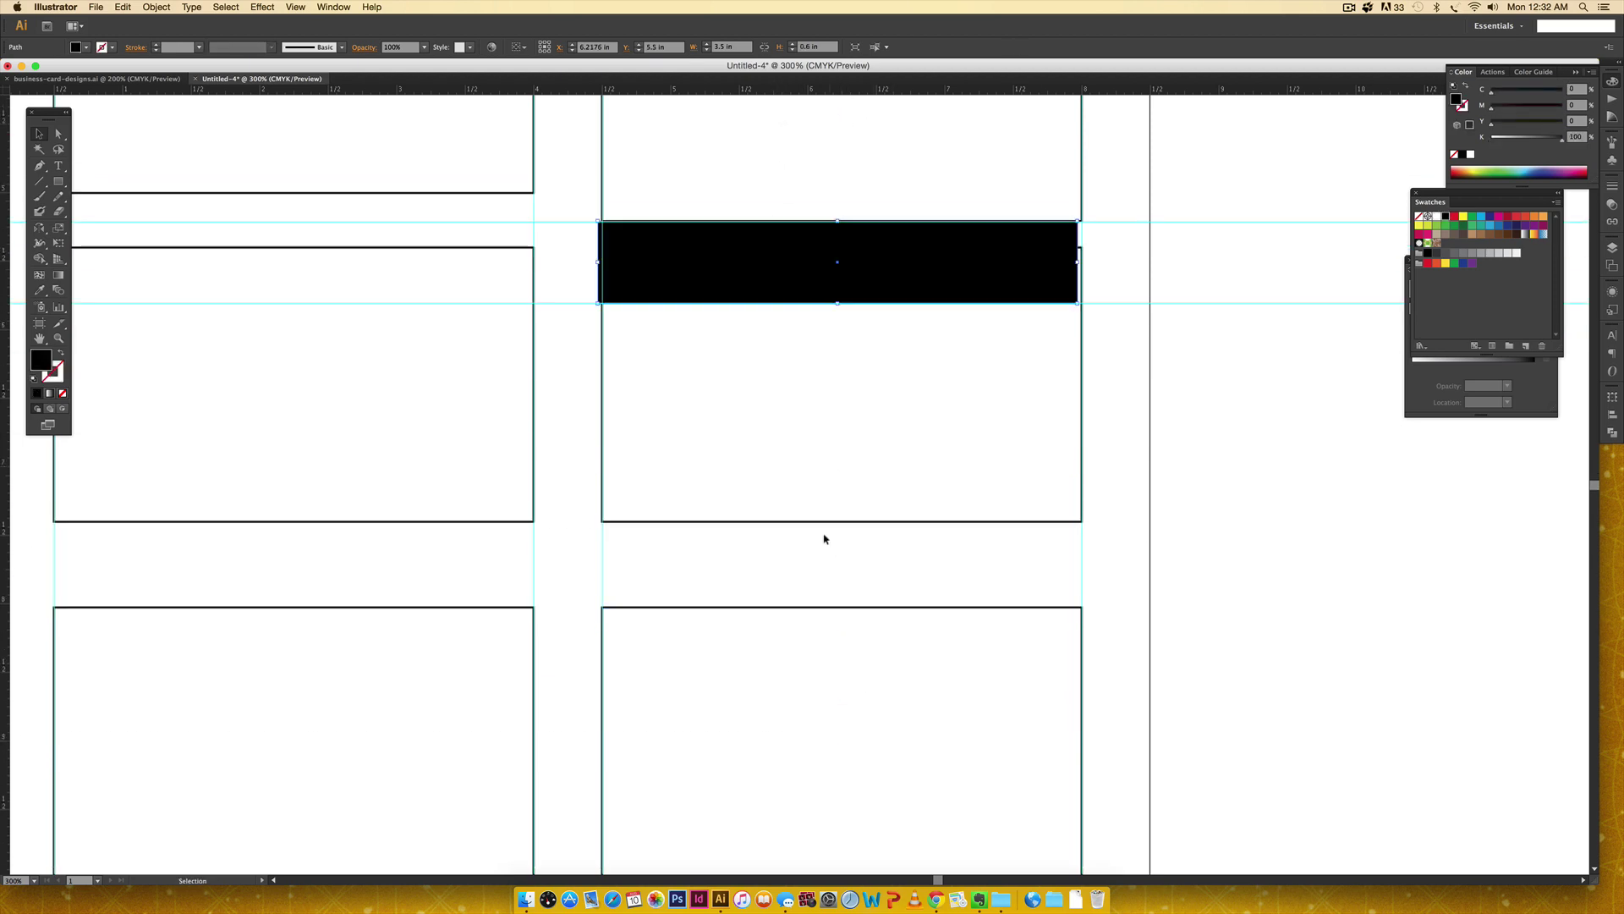
click(825, 565)
Step: Add horizontal guides for the gap beneath the third right-hand card, align the fourth card to it, and place a guide at its bottom edge
drag(826, 88, 711, 577)
drag(744, 239, 743, 653)
scroll(989, 580, down, 5)
drag(990, 580, 899, 662)
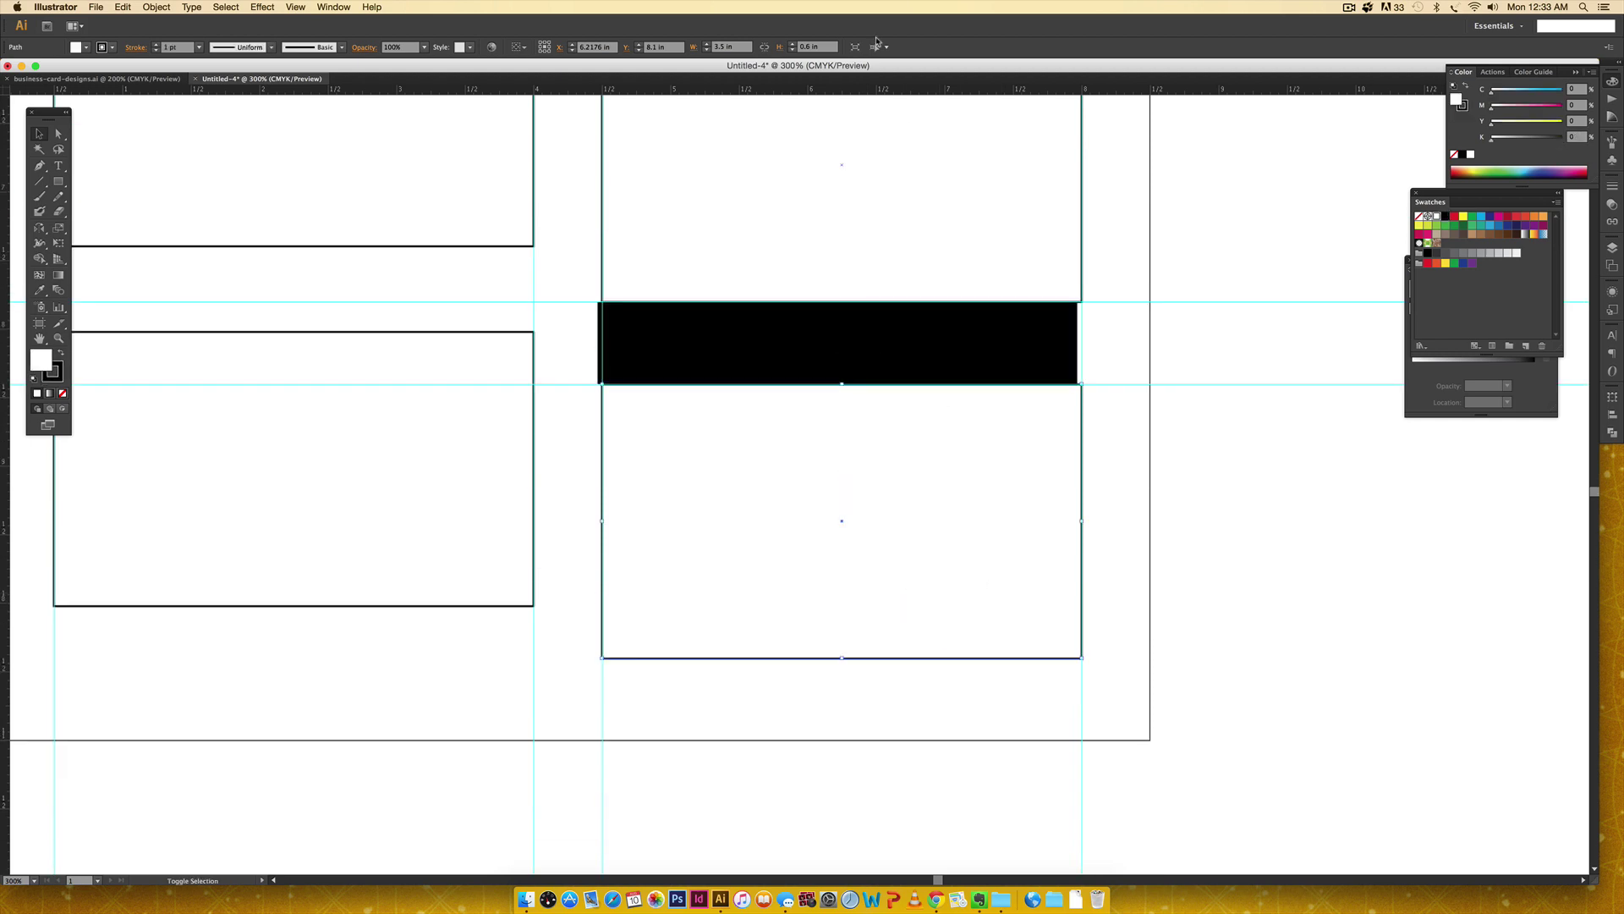
drag(808, 89, 863, 658)
Step: Delete the spacer and all the card rectangles, keeping only the guides on the page
key(Delete)
key(super+minus)
key(super+minus)
key(super+minus)
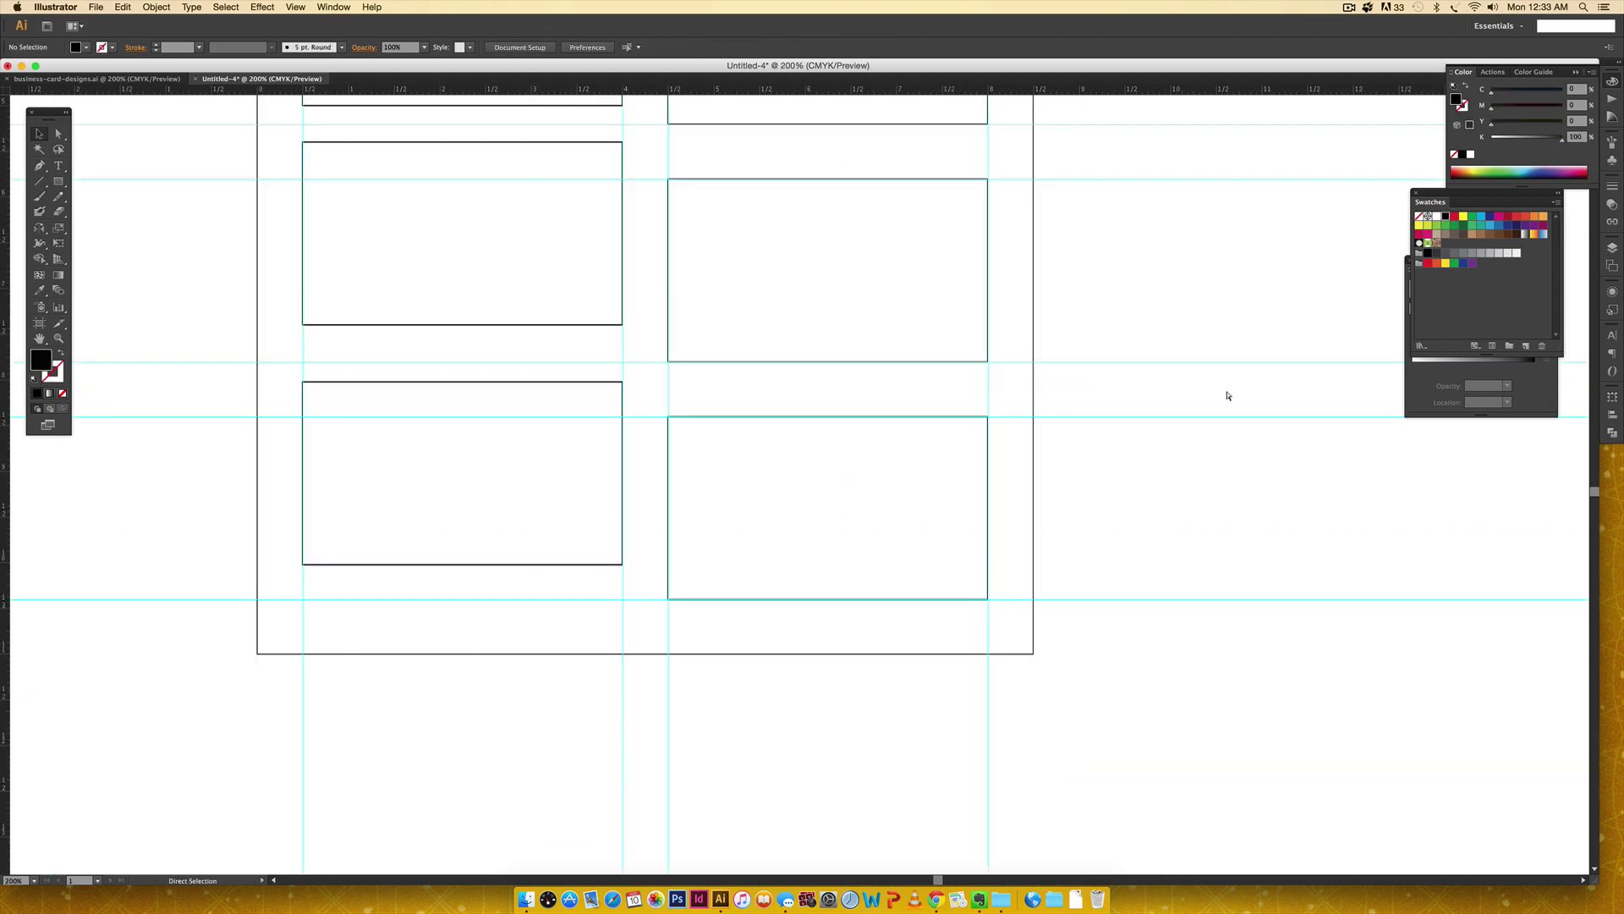
drag(1027, 242, 1054, 398)
drag(959, 226, 575, 786)
key(Delete)
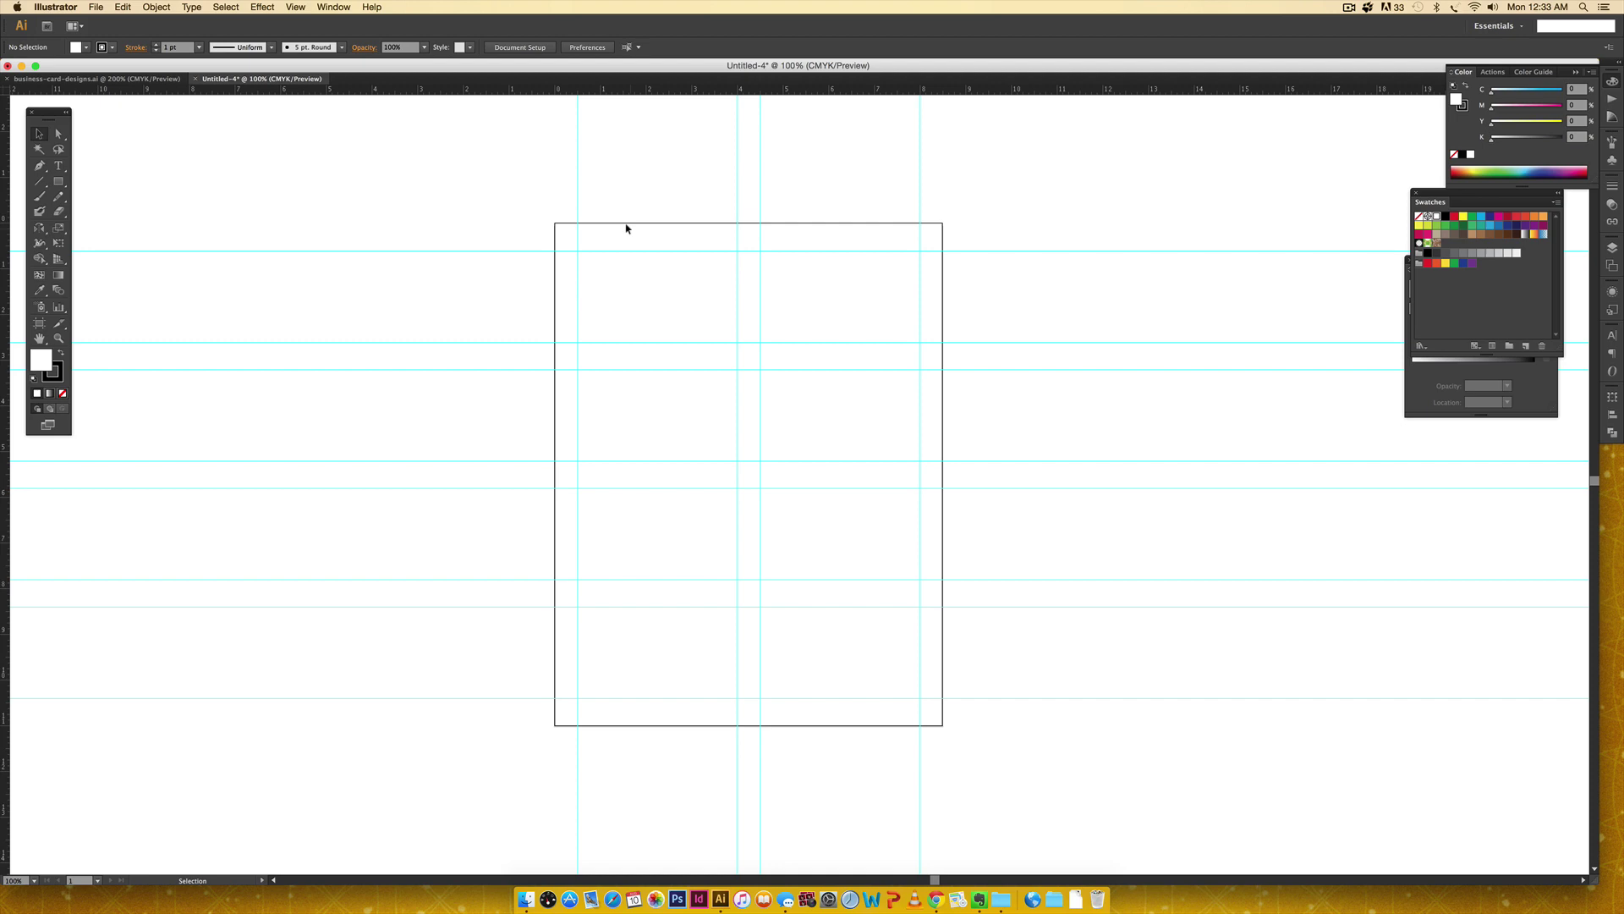
Step: Draw a vertical crop-mark line about 0.625 in long, with no fill, on the 0.5 in guide across the page's top edge
key(super+equal)
key(super+equal)
key(super+equal)
drag(629, 227, 830, 617)
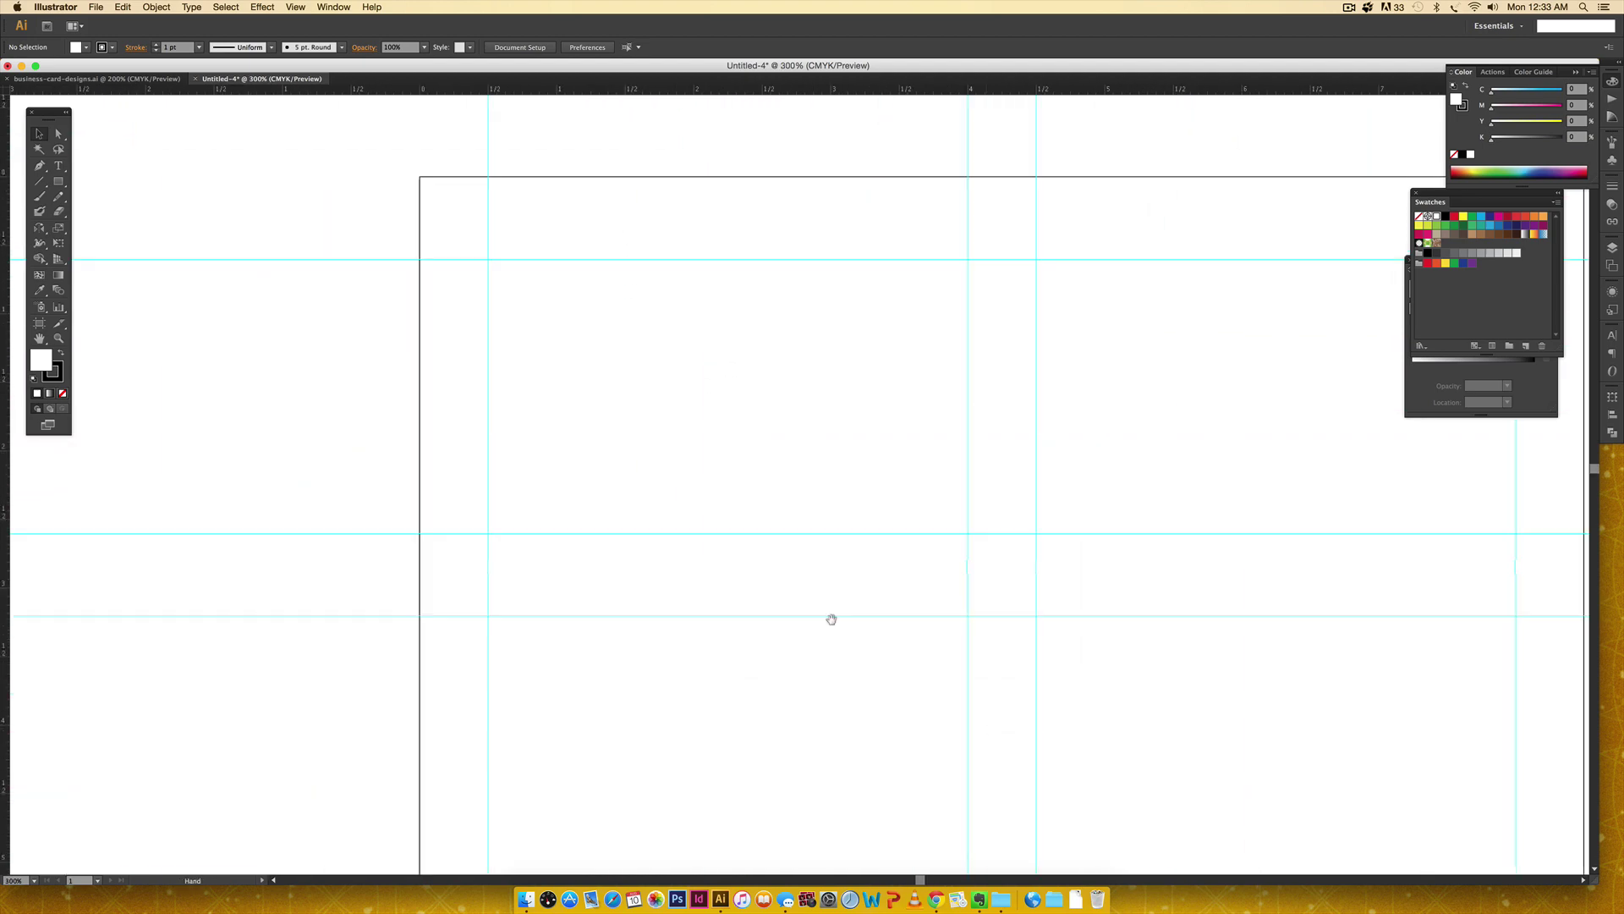
drag(561, 414, 736, 598)
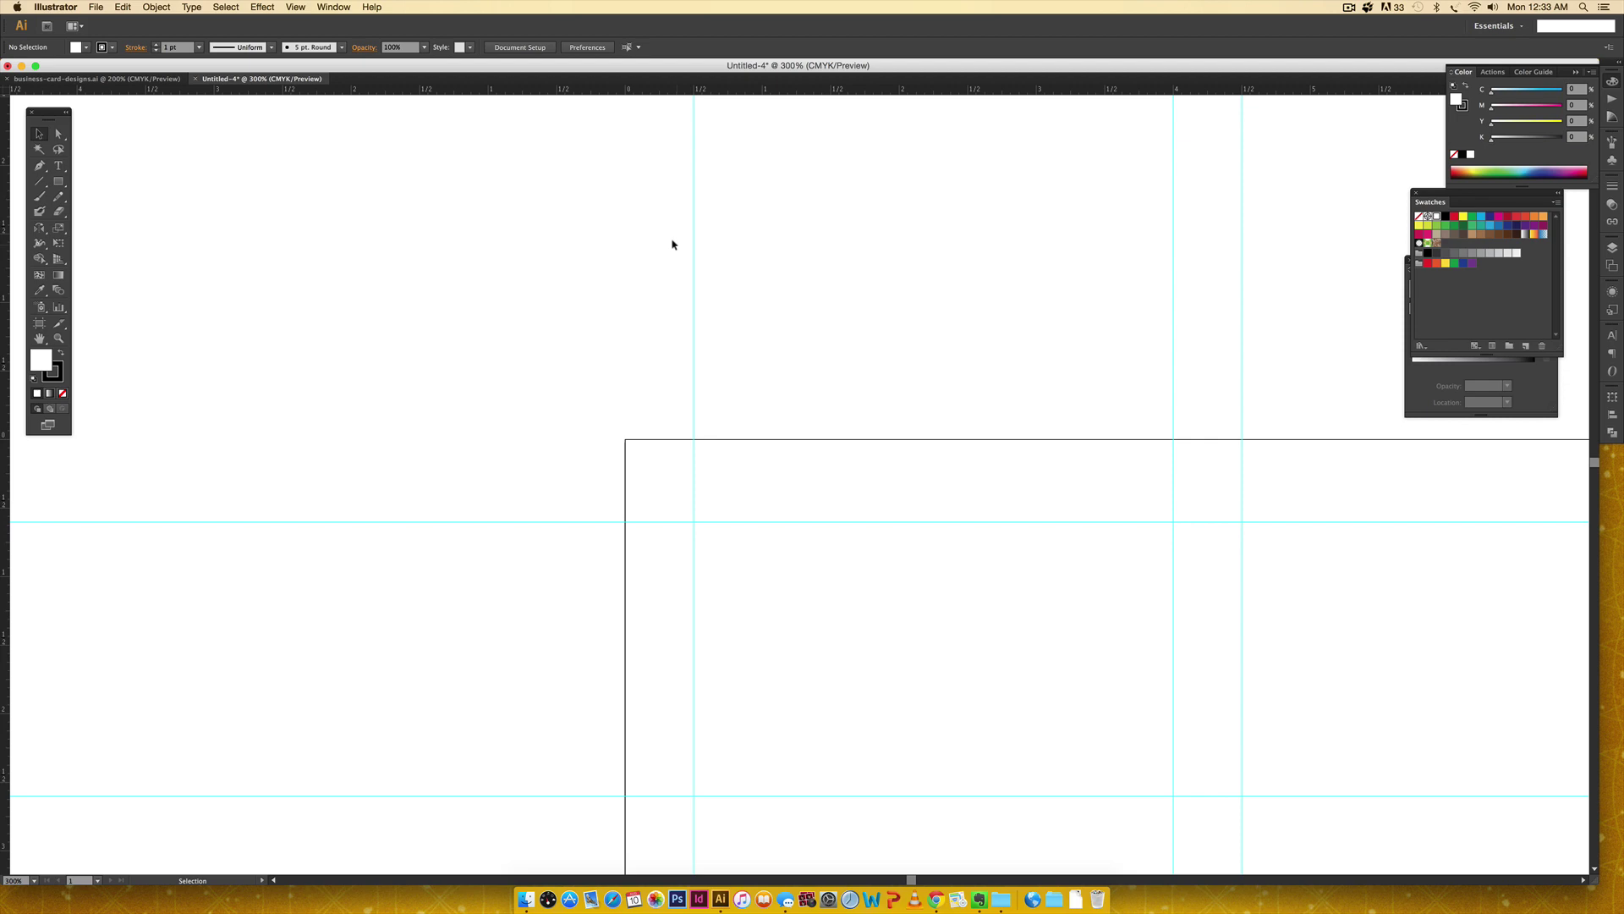
key(backslash)
click(53, 378)
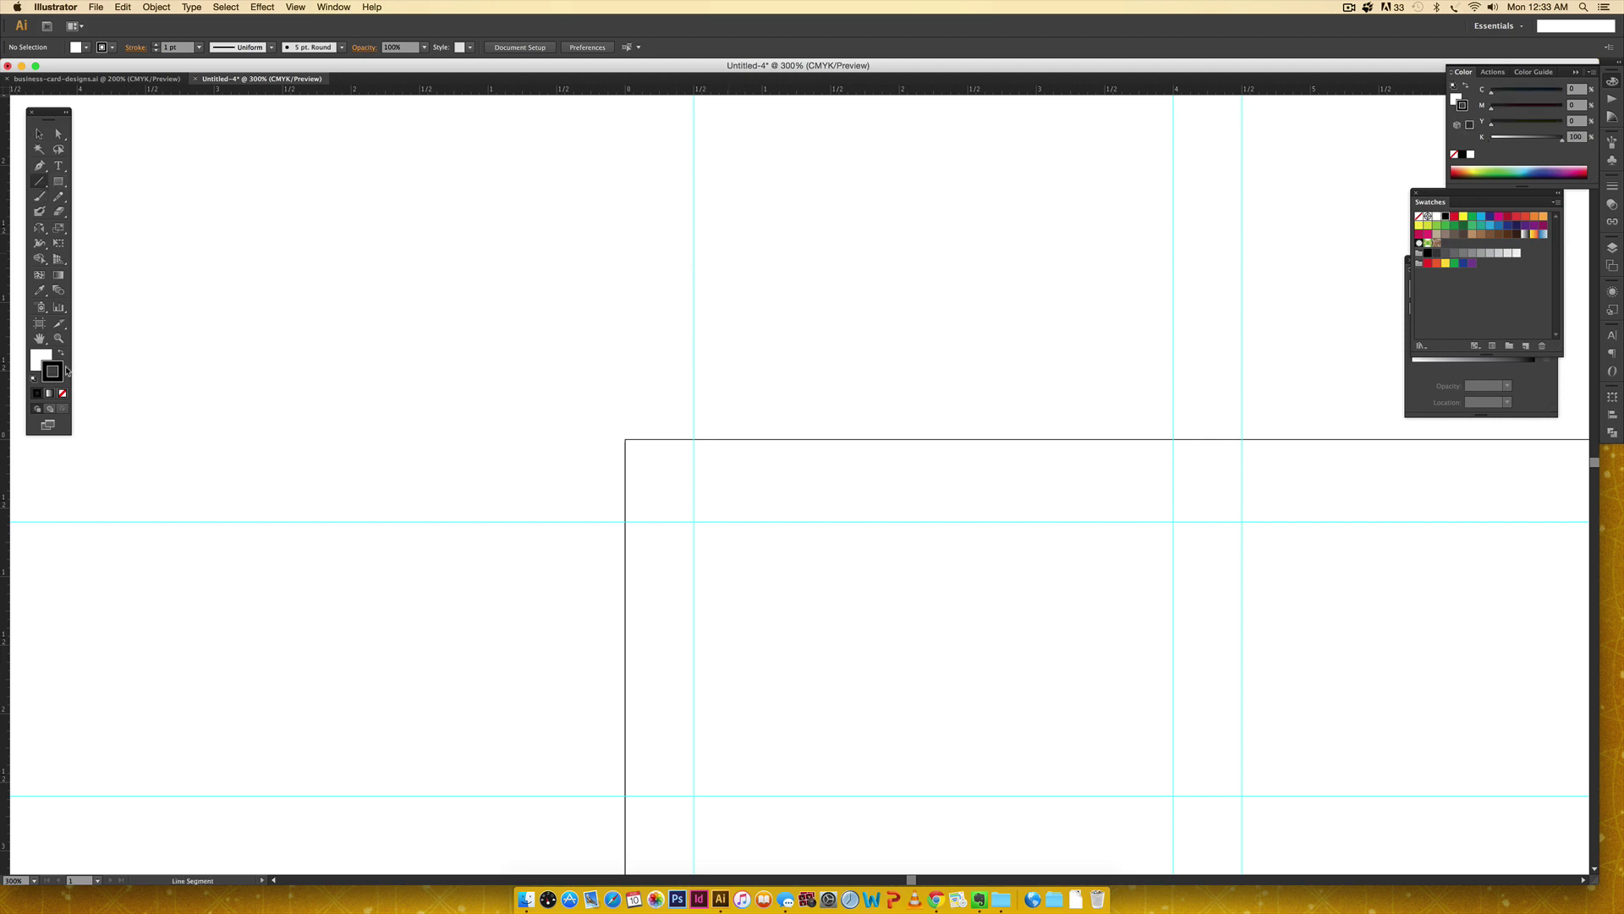
click(63, 395)
click(1613, 186)
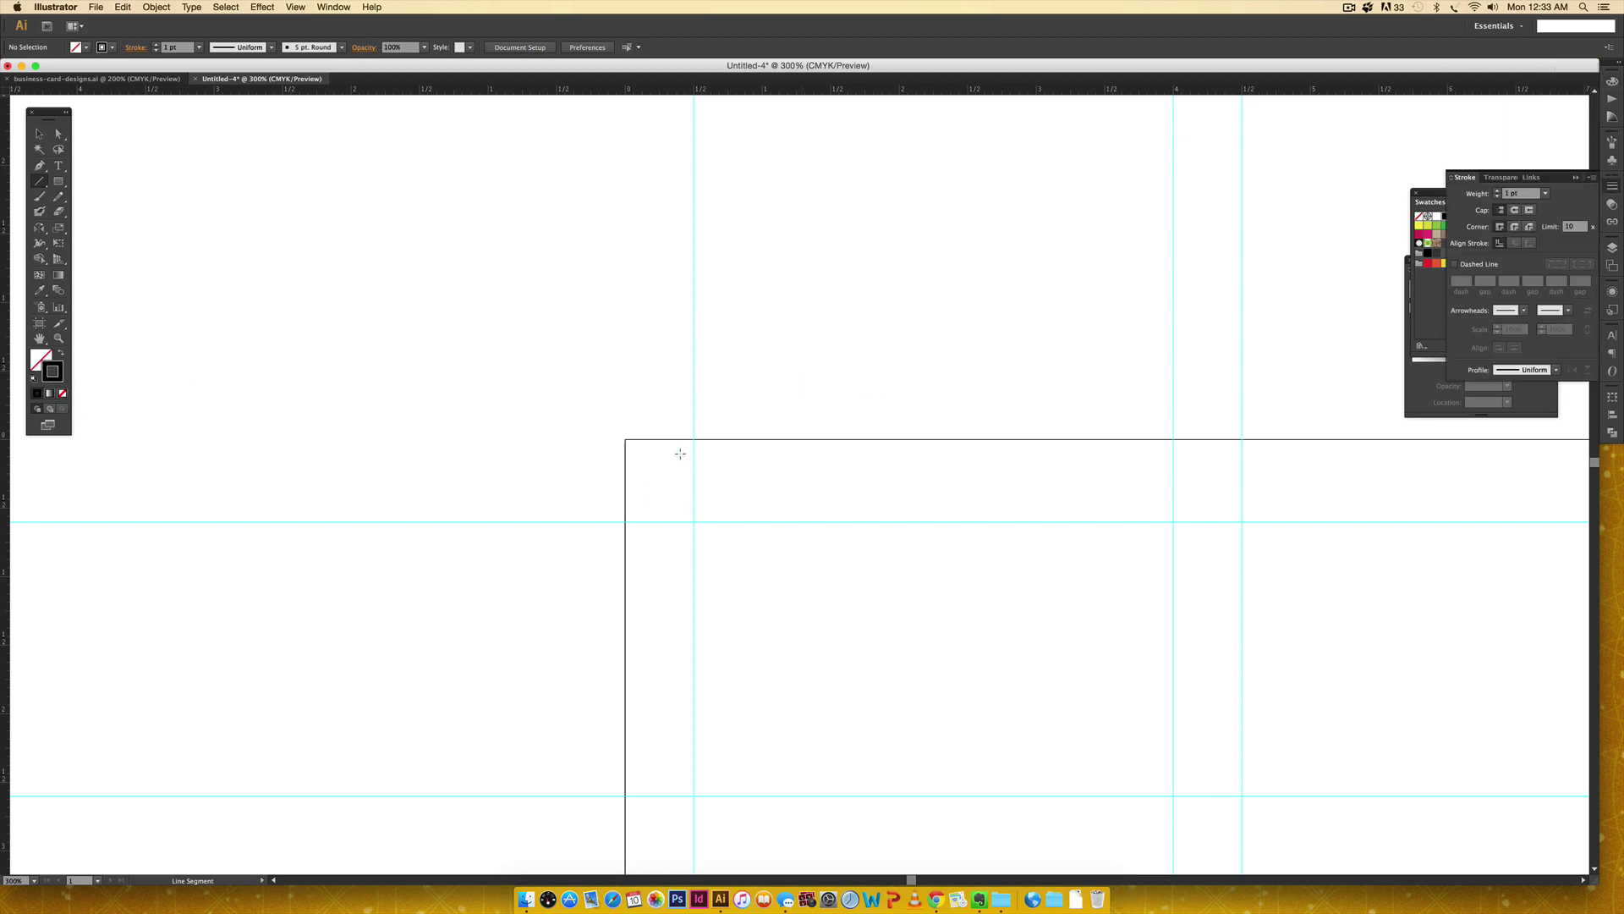
drag(692, 405, 693, 491)
key(v)
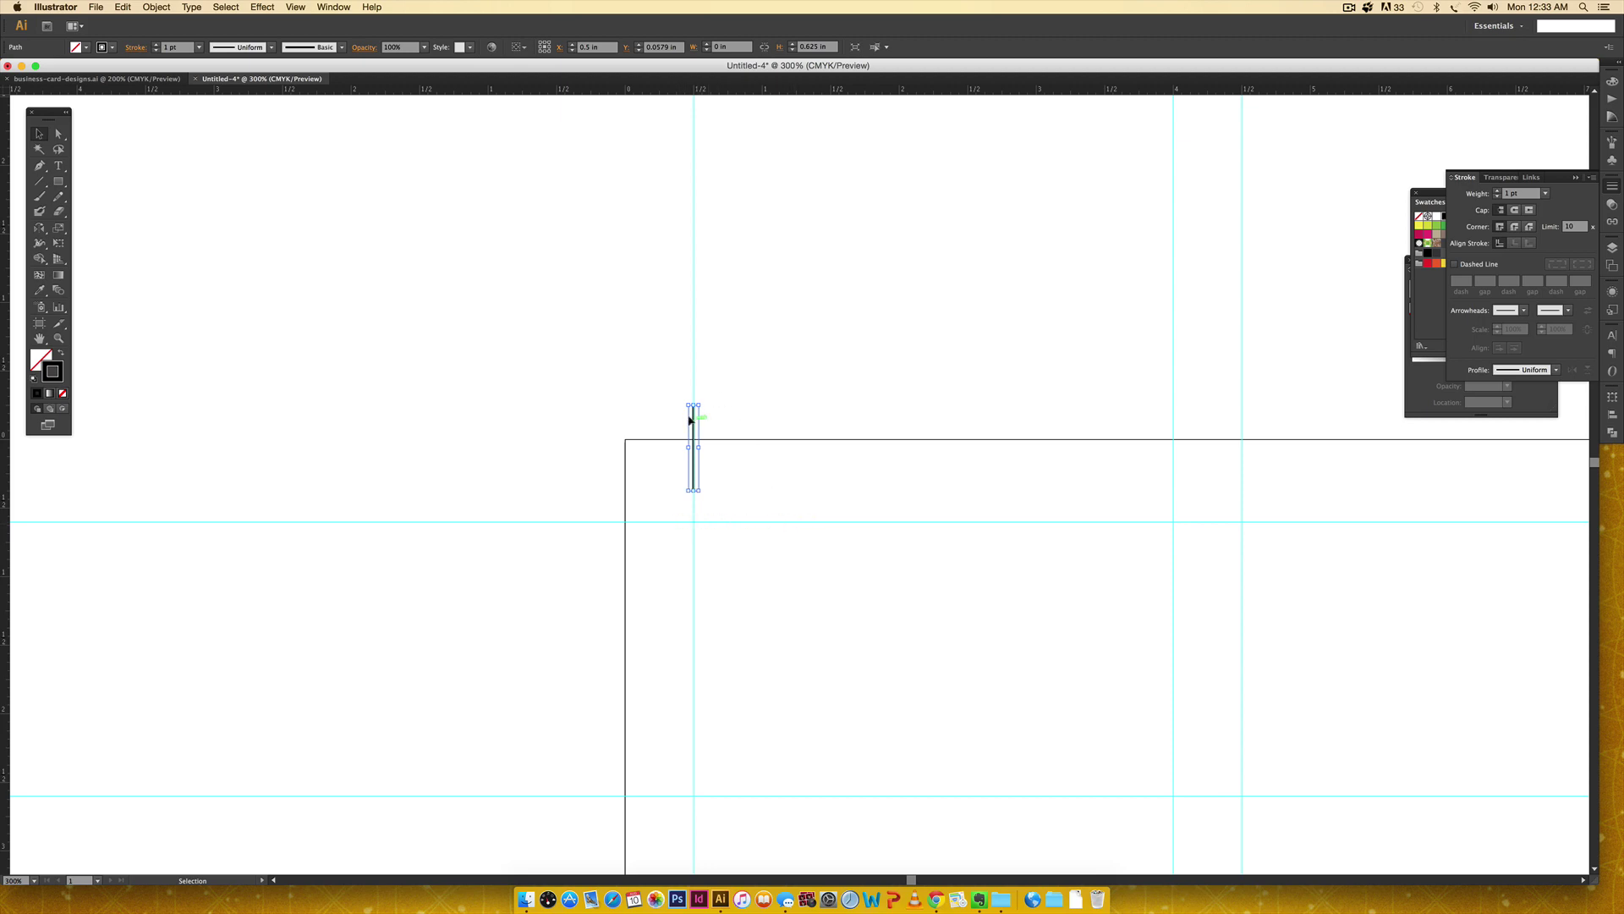
Step: Duplicate the crop-mark line horizontally onto the other three vertical guides at 4, 4.5 and 8 in
drag(702, 419, 1171, 417)
drag(1285, 374, 602, 400)
drag(510, 442, 1057, 438)
Step: Duplicate the four top crop-mark lines straight down to the bottom of the page
key(super+minus)
key(super+minus)
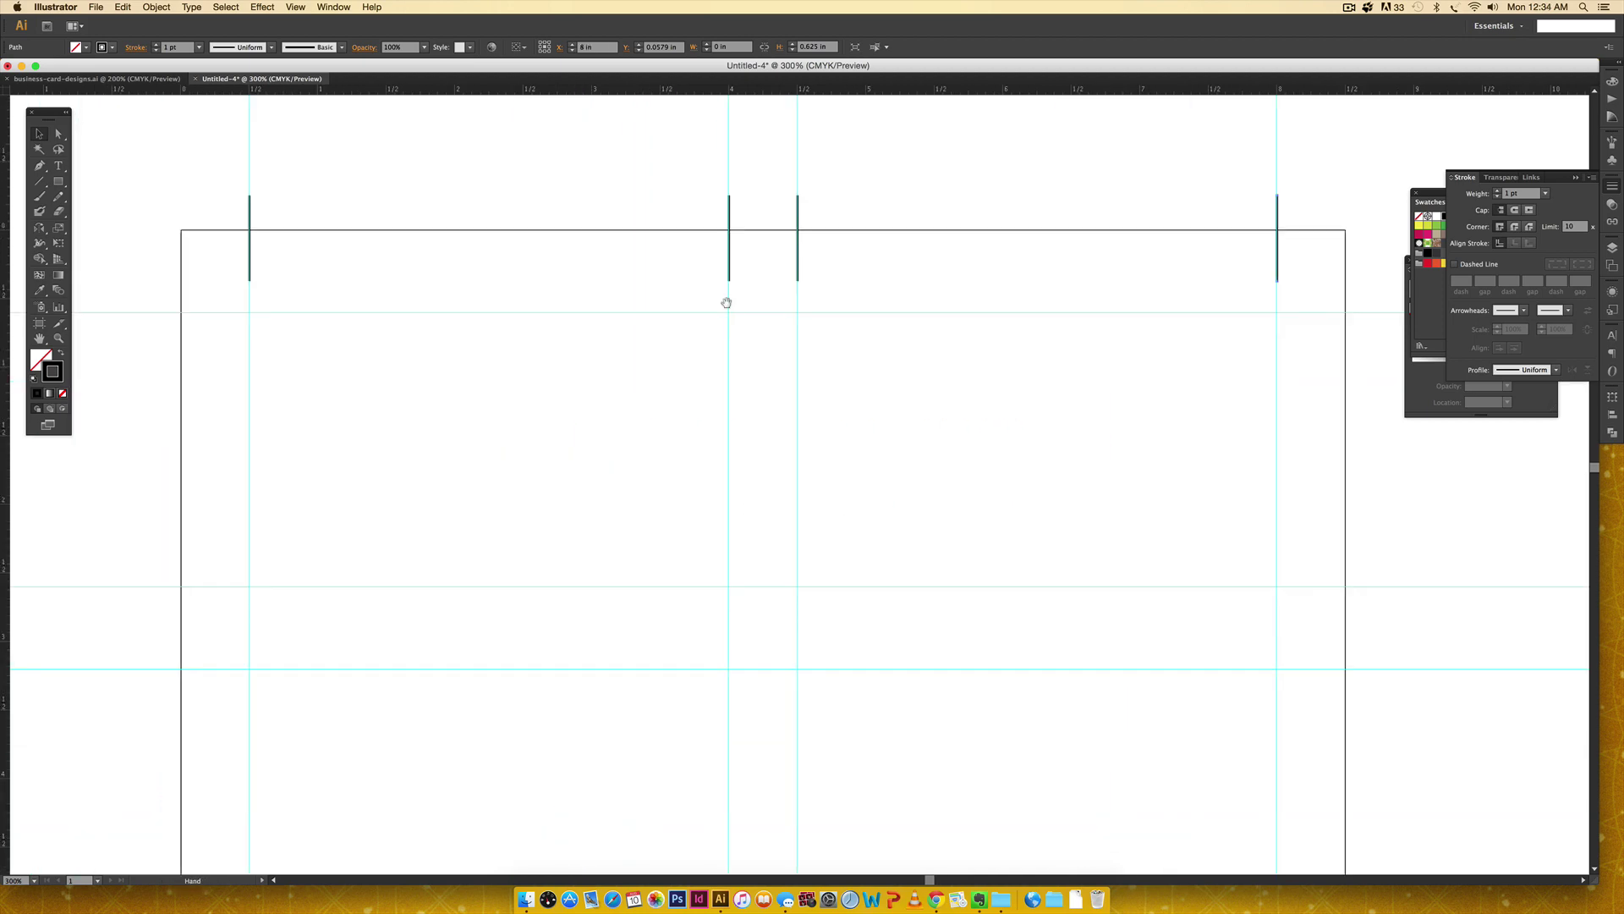
scroll(736, 544, down, 5)
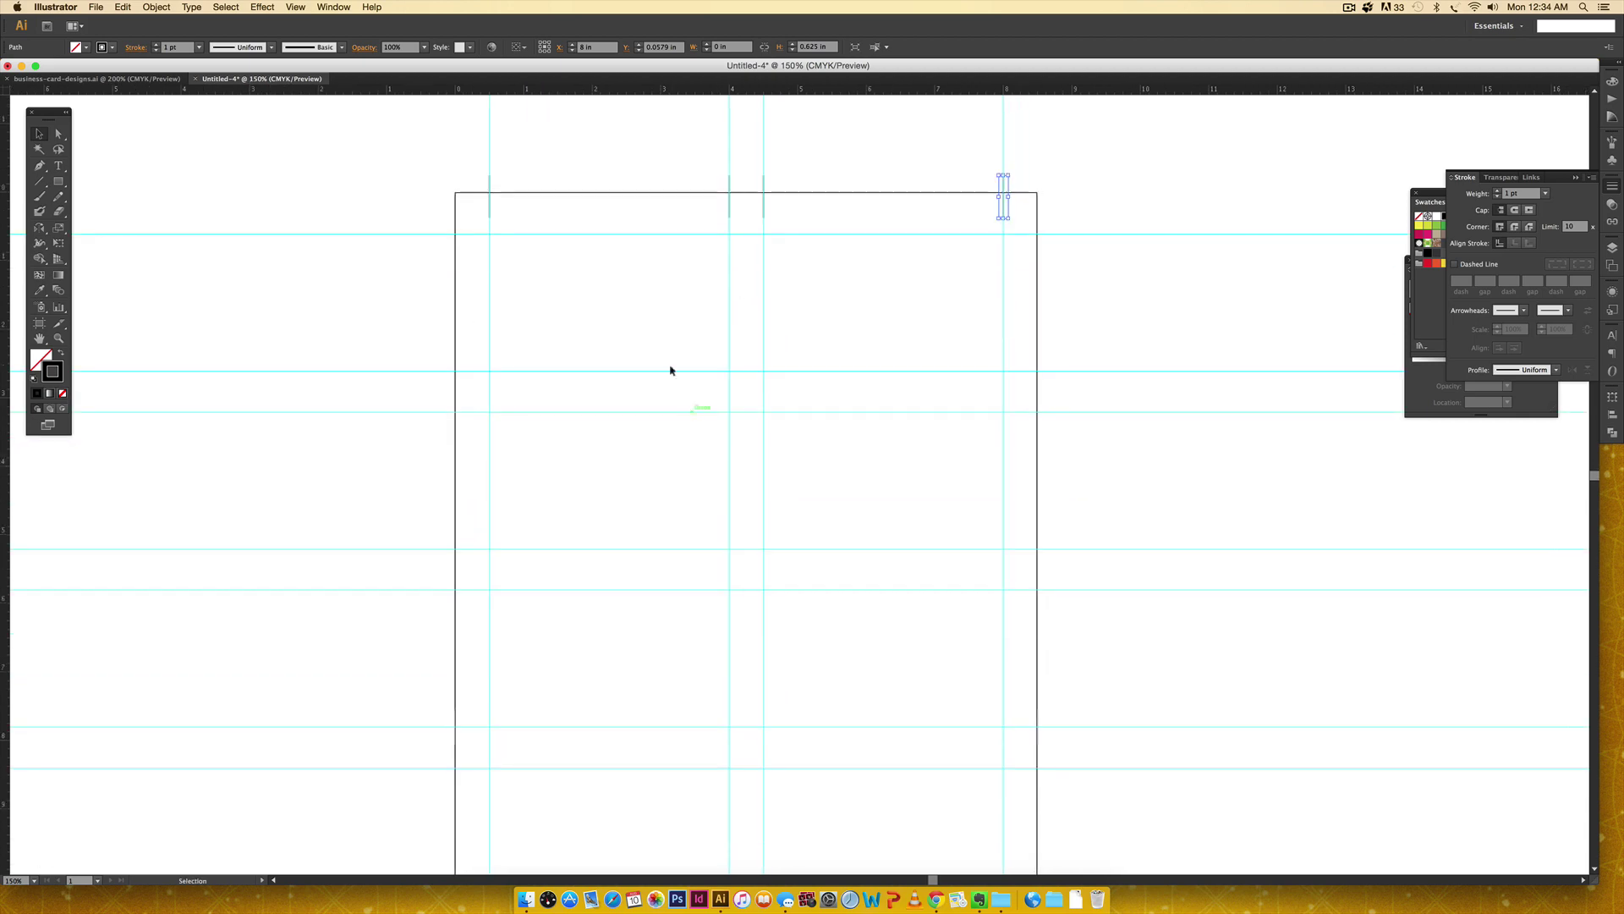
drag(423, 165, 1126, 197)
scroll(744, 609, down, 3)
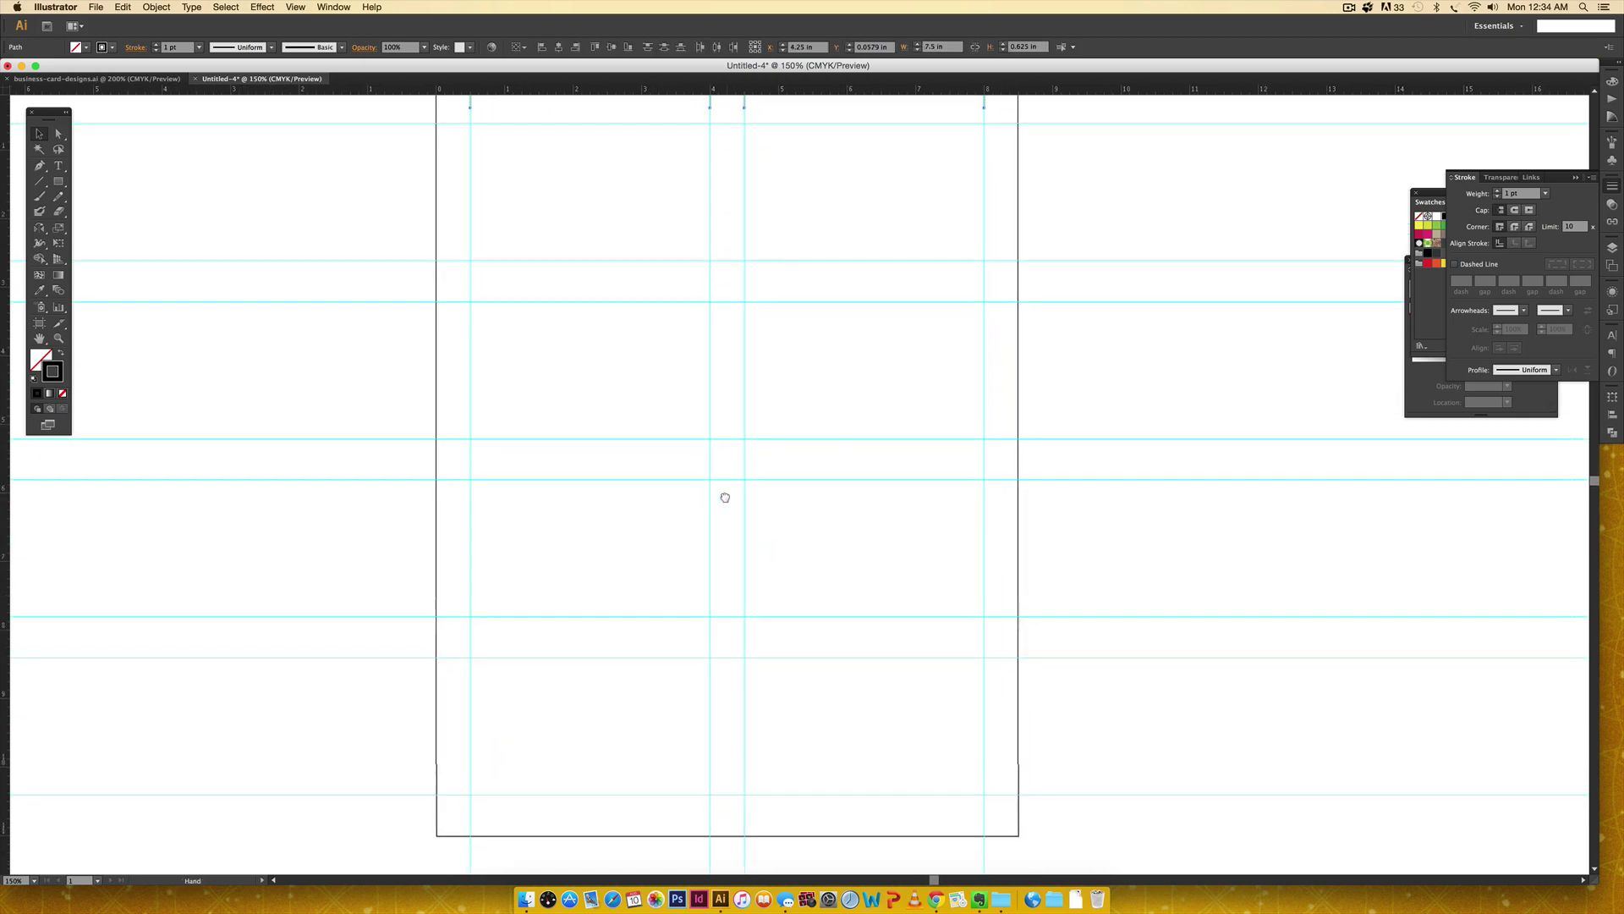
drag(743, 101, 762, 819)
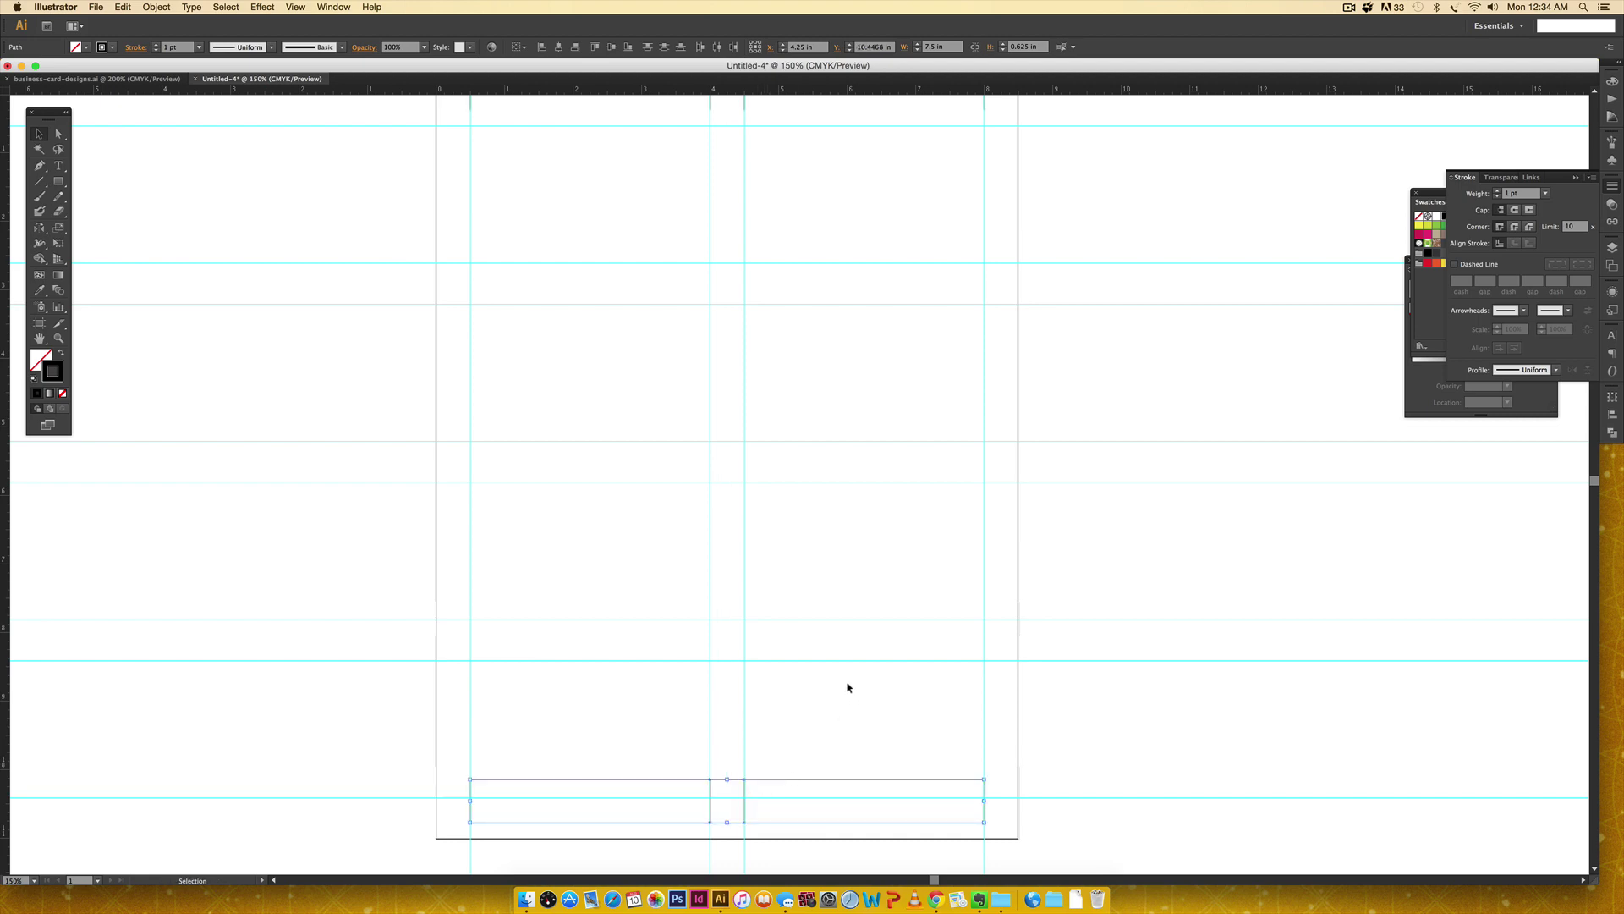
Step: Move the four duplicated crop marks down so they straddle the page's bottom edge on the vertical guides
scroll(819, 443, down, 6)
drag(744, 512, 743, 546)
click(1081, 529)
Step: Draw a horizontal crop-mark line about 0.42 in long on the topmost horizontal guide, across the page's left edge
scroll(1076, 662, up, 10)
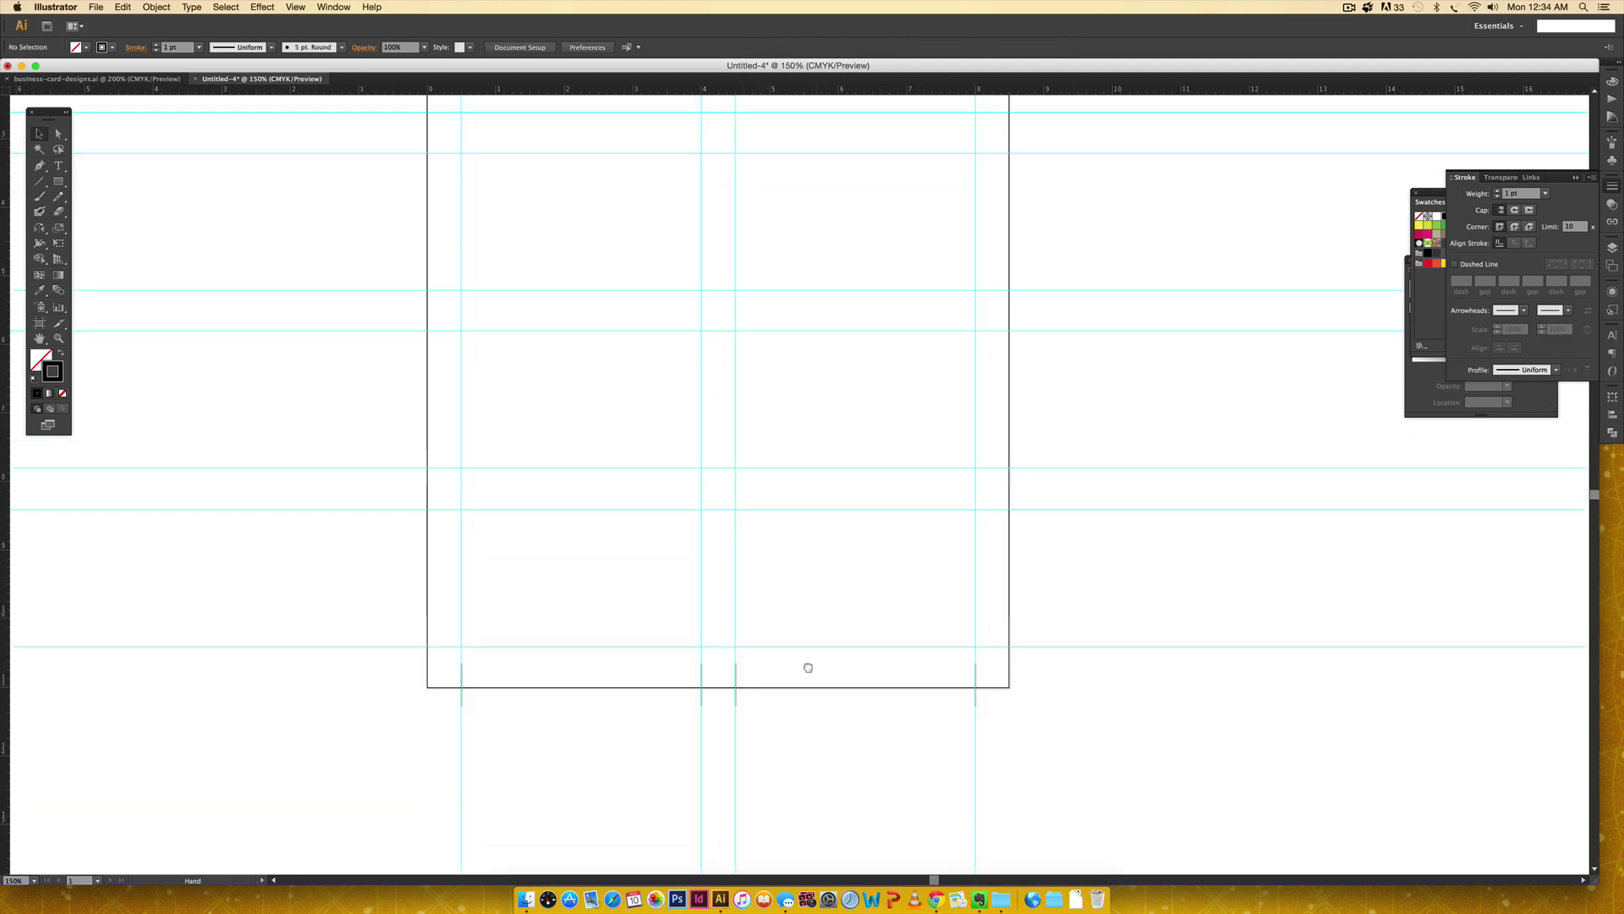
scroll(892, 471, left, 4)
key(super+equal)
key(super+equal)
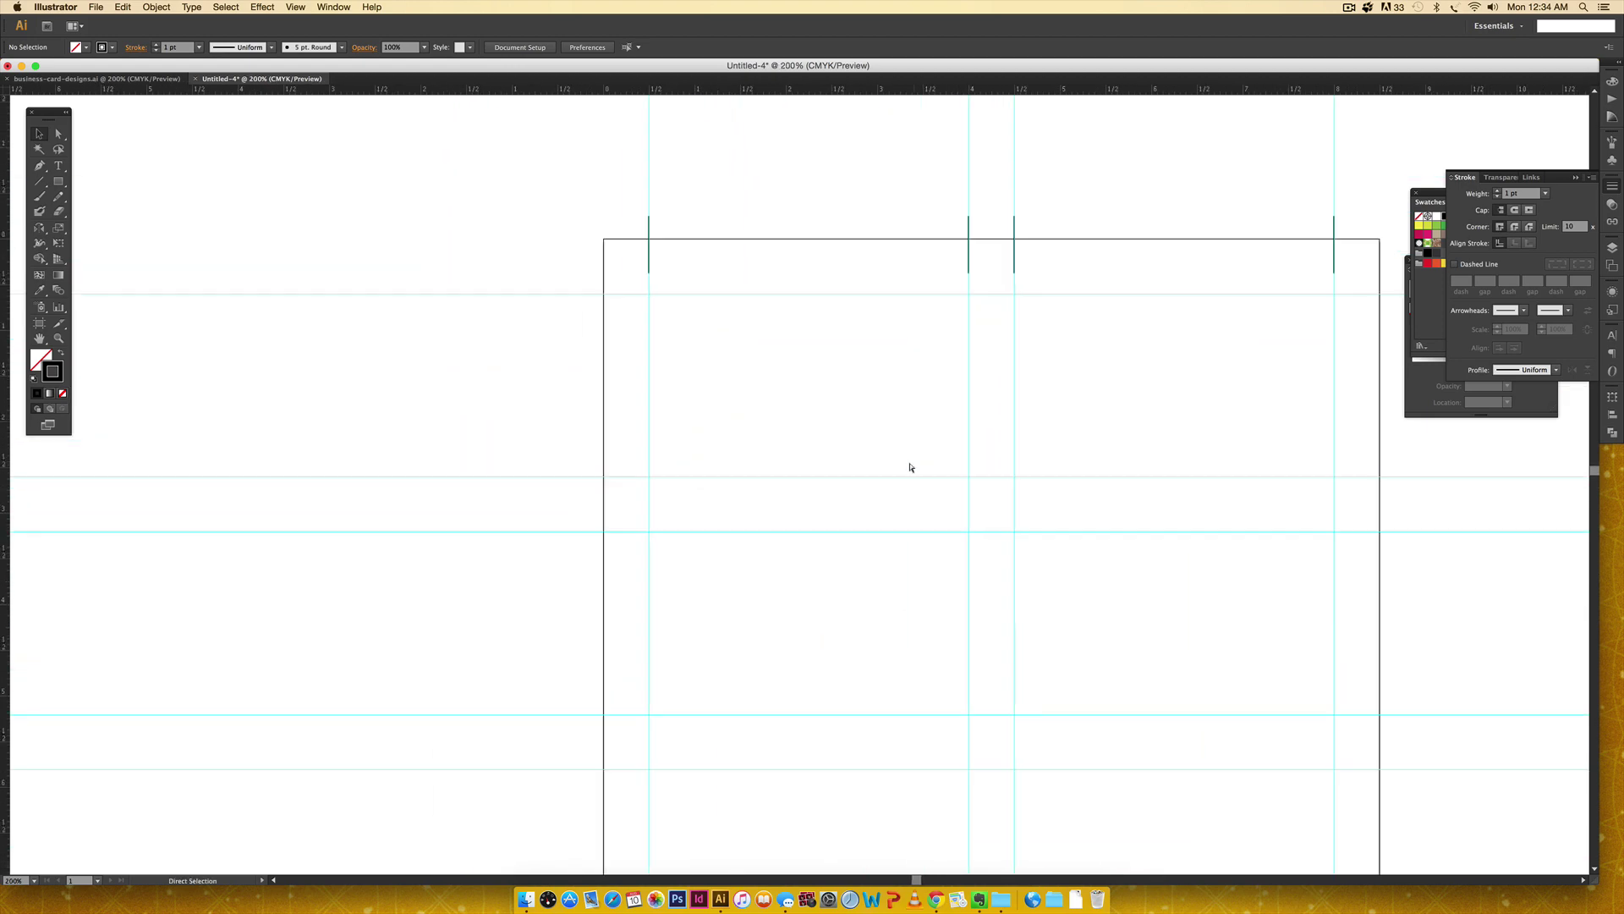
scroll(809, 490, up, 4)
scroll(810, 490, left, 5)
key(backslash)
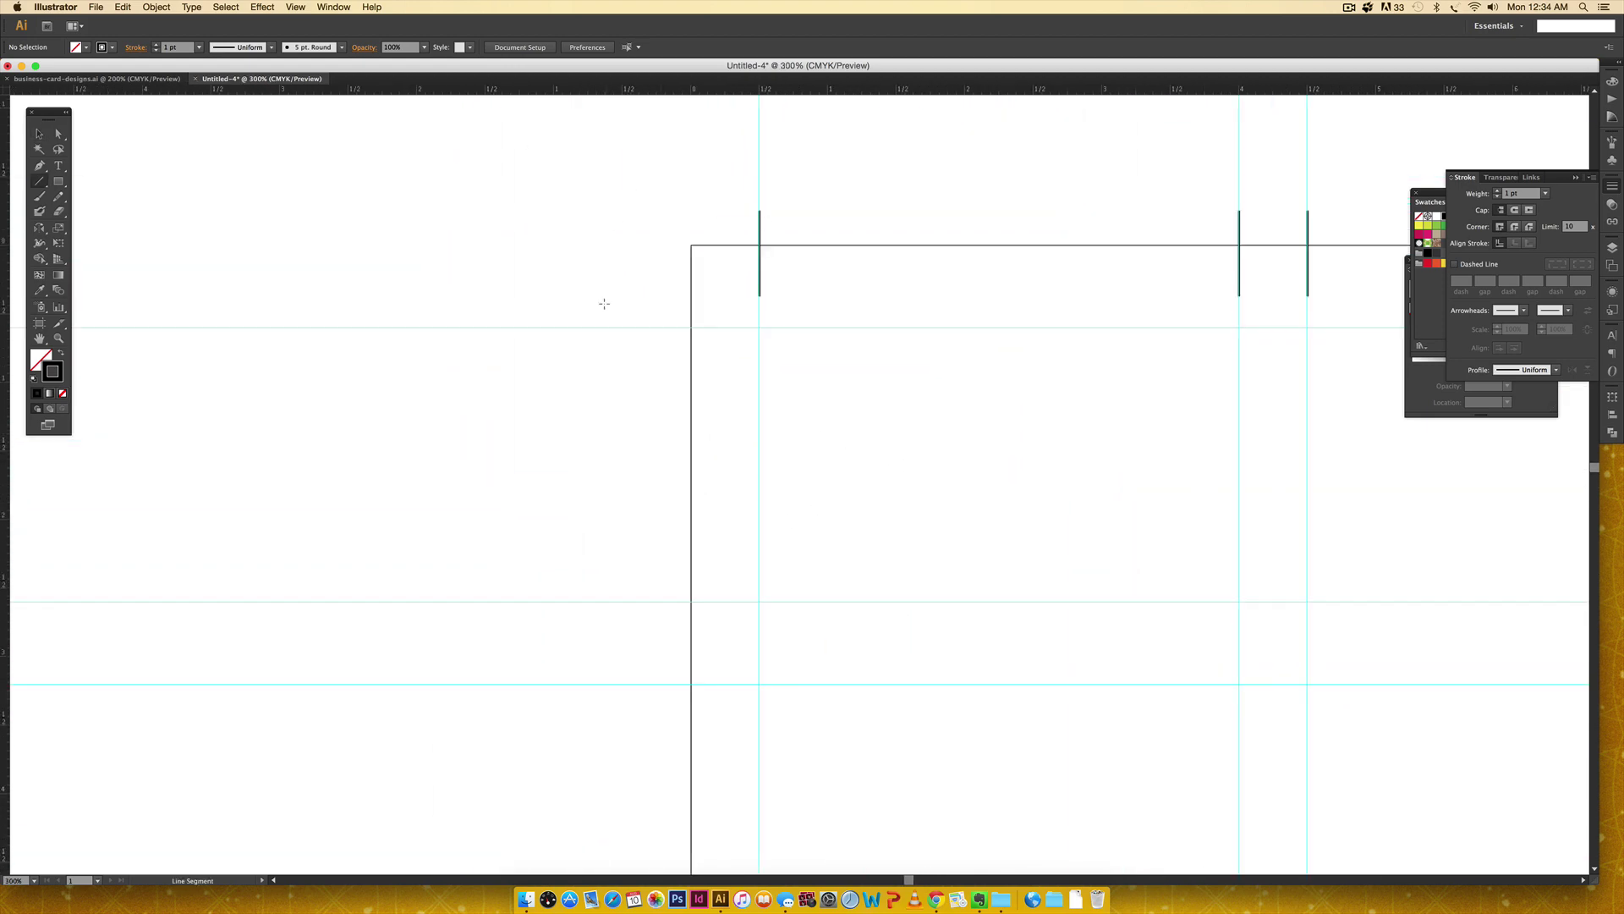
drag(666, 326, 722, 326)
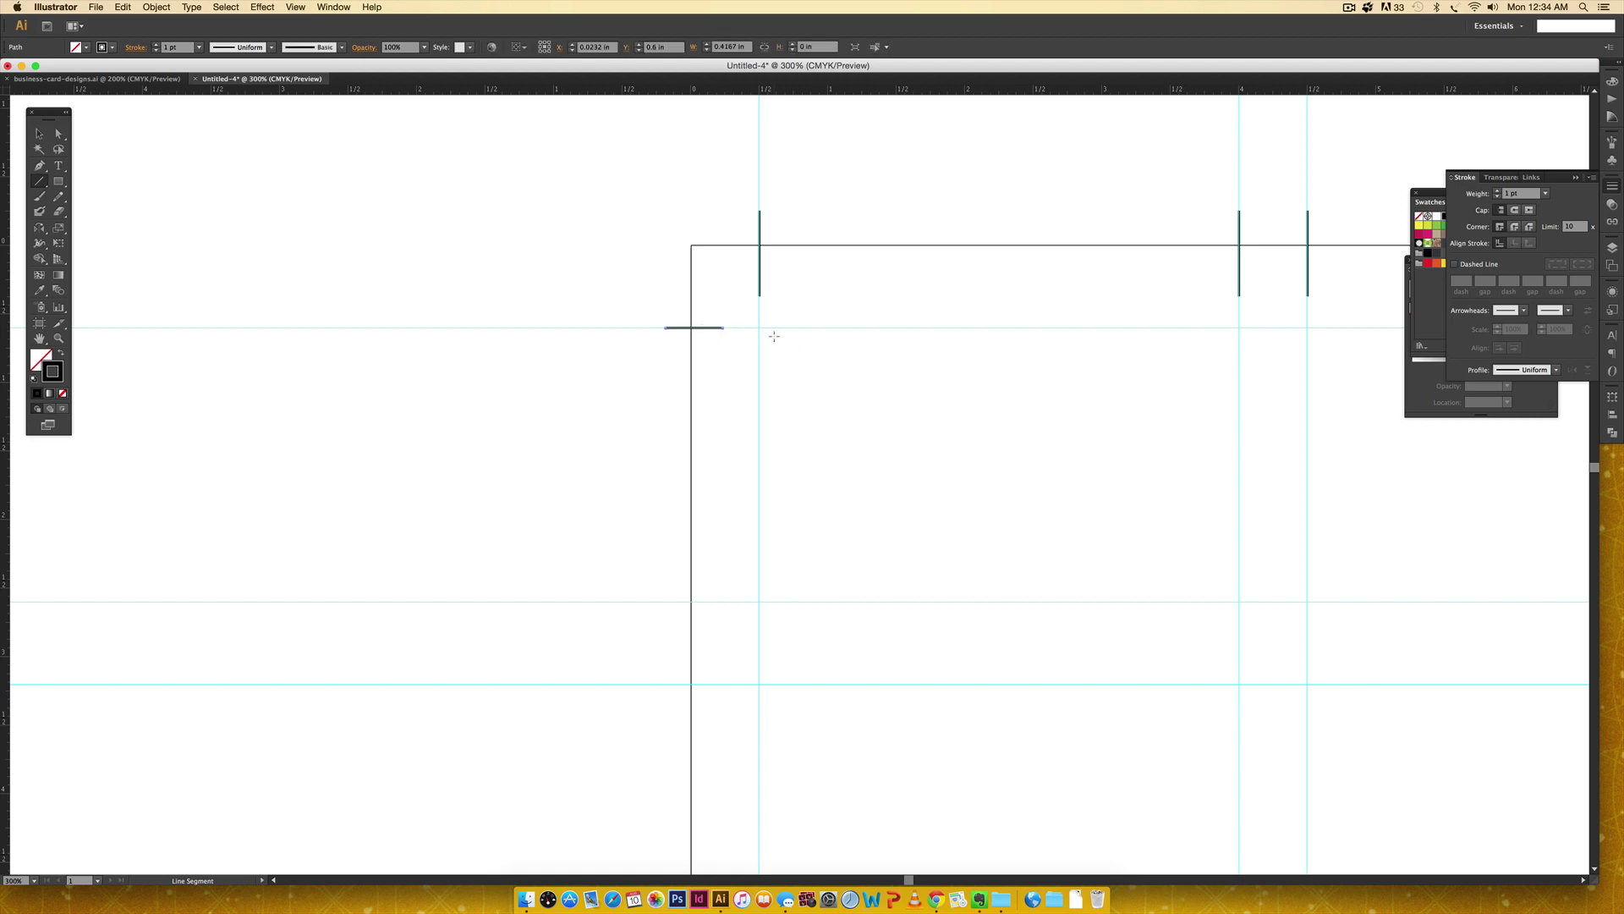
Step: Duplicate the horizontal crop mark straight down onto the other seven horizontal guides along the page's left edge
scroll(745, 330, down, 2)
key(v)
drag(694, 251, 726, 527)
drag(694, 526, 711, 607)
scroll(725, 500, down, 2)
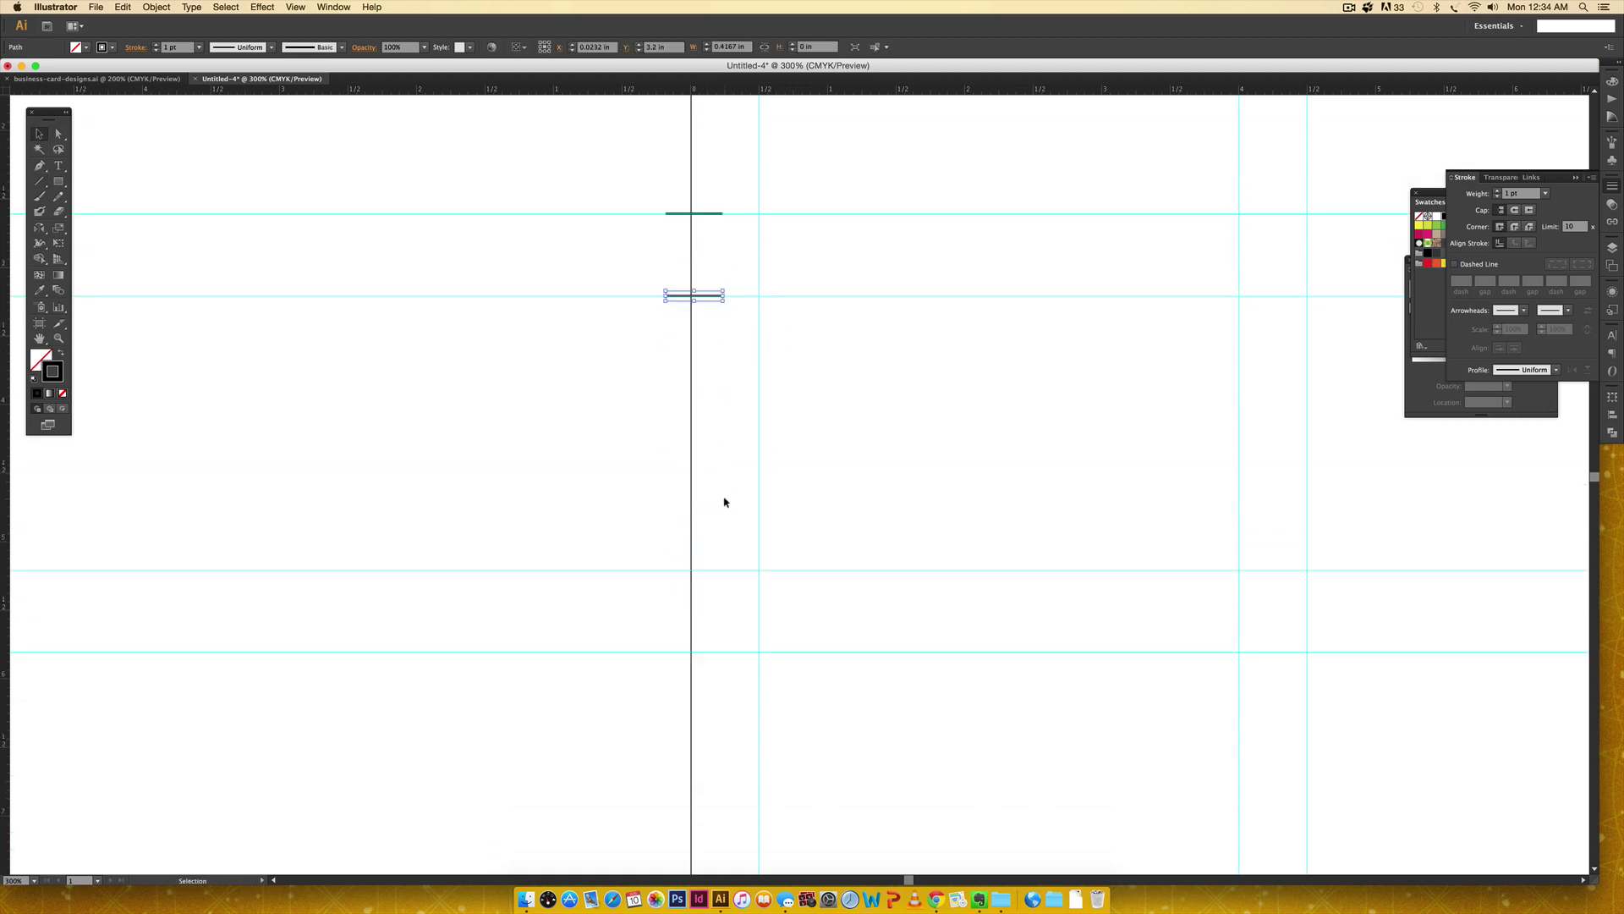
key(super+z)
drag(694, 447, 706, 541)
scroll(721, 475, down, 7)
drag(694, 268, 704, 542)
scroll(700, 439, down, 6)
drag(695, 309, 703, 387)
key(super+1)
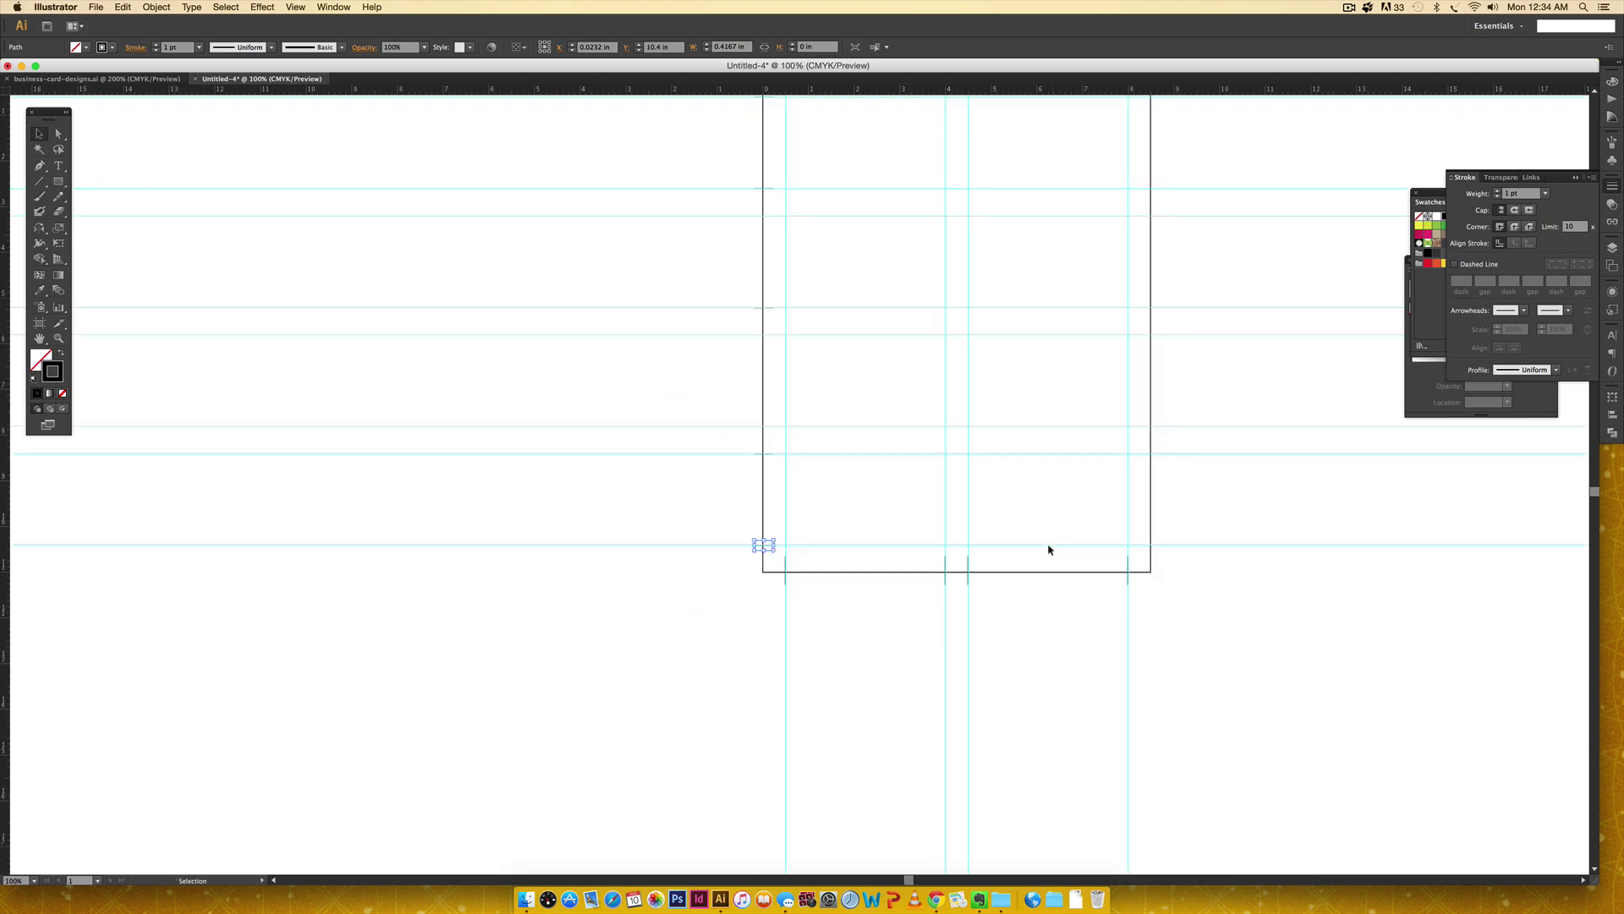
Step: Duplicate all the left-edge crop marks straight across to the page's right edge
scroll(1047, 547, up, 3)
drag(624, 189, 690, 751)
drag(929, 594, 1073, 588)
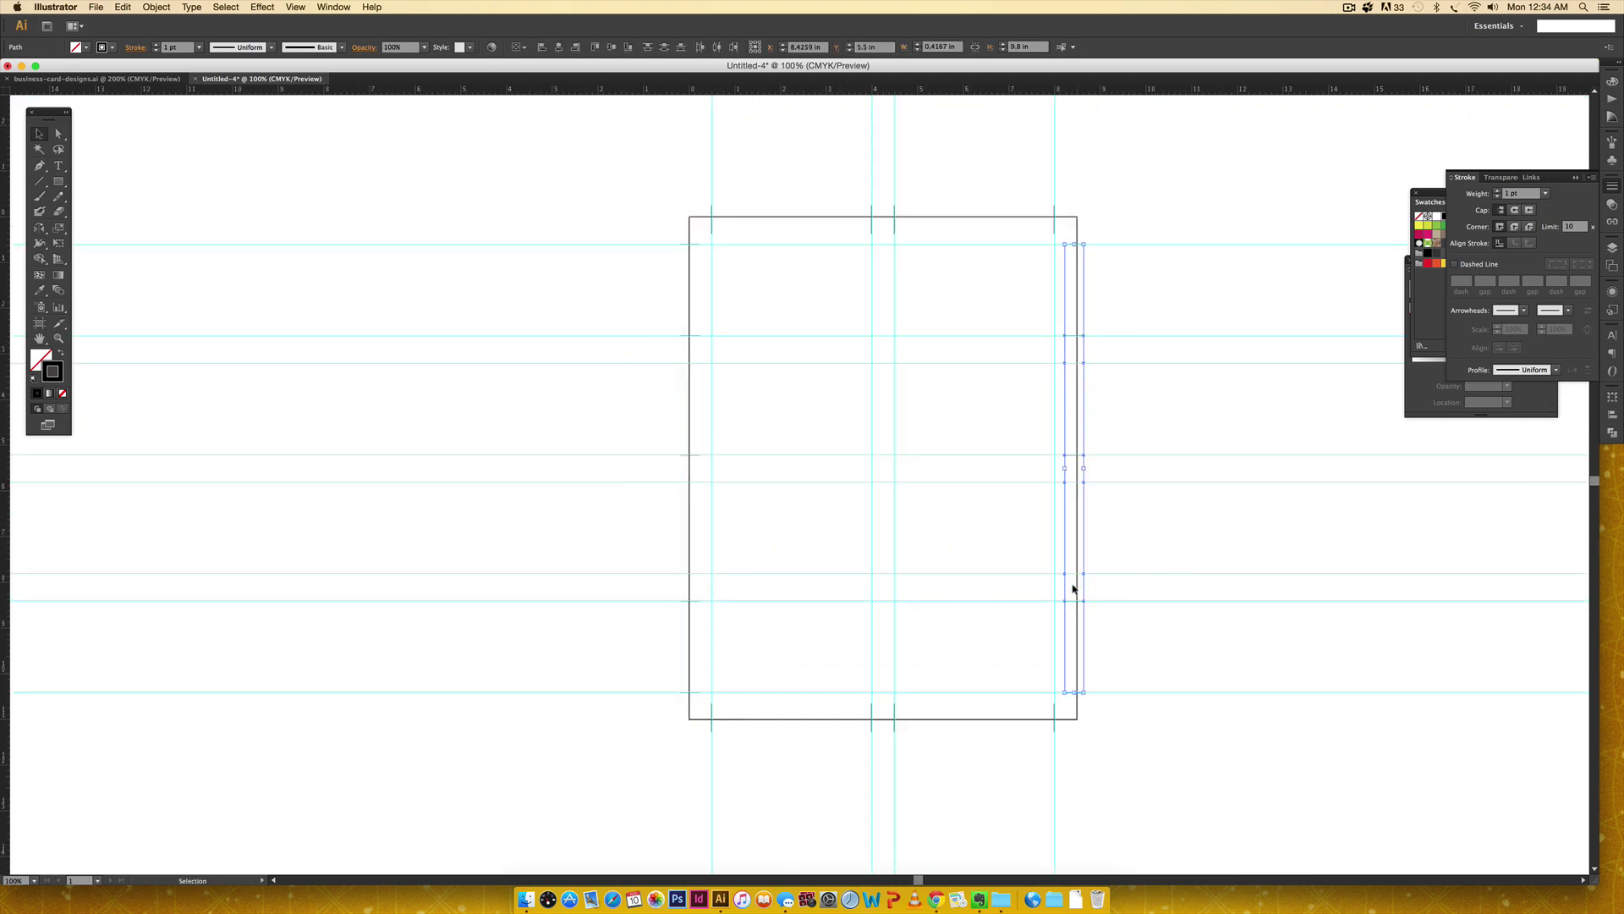
click(1138, 482)
drag(777, 301, 751, 313)
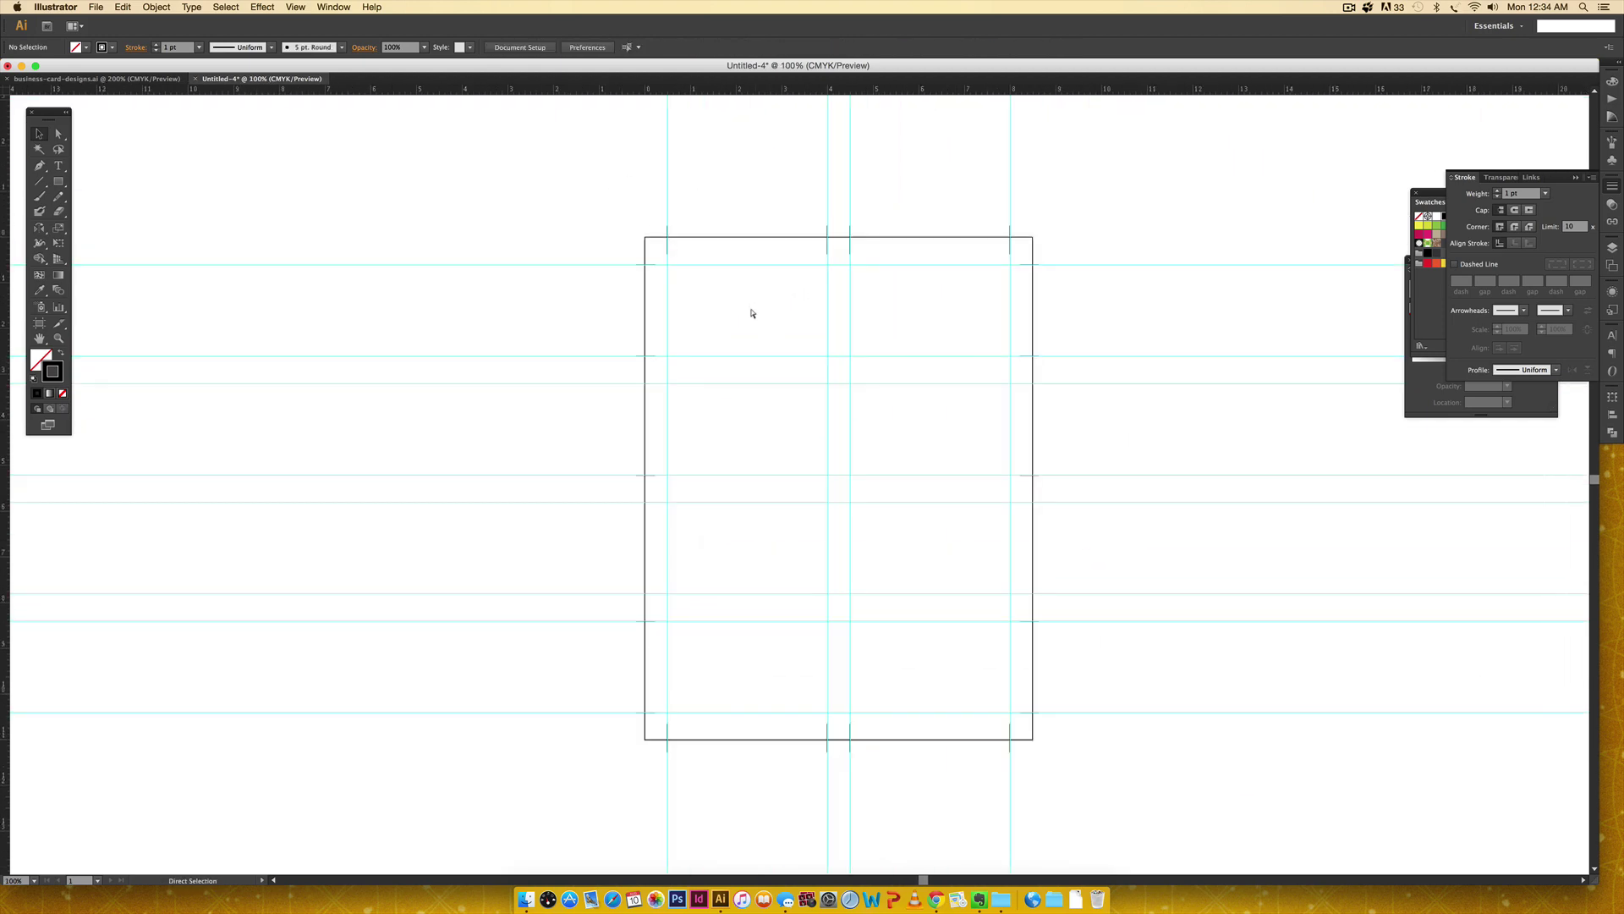
Step: Add four vertical bleed guides about 0.125 in outside the card edges, at about 0.375, 4.125, 4.375 and 8.125 in
key(super+equal)
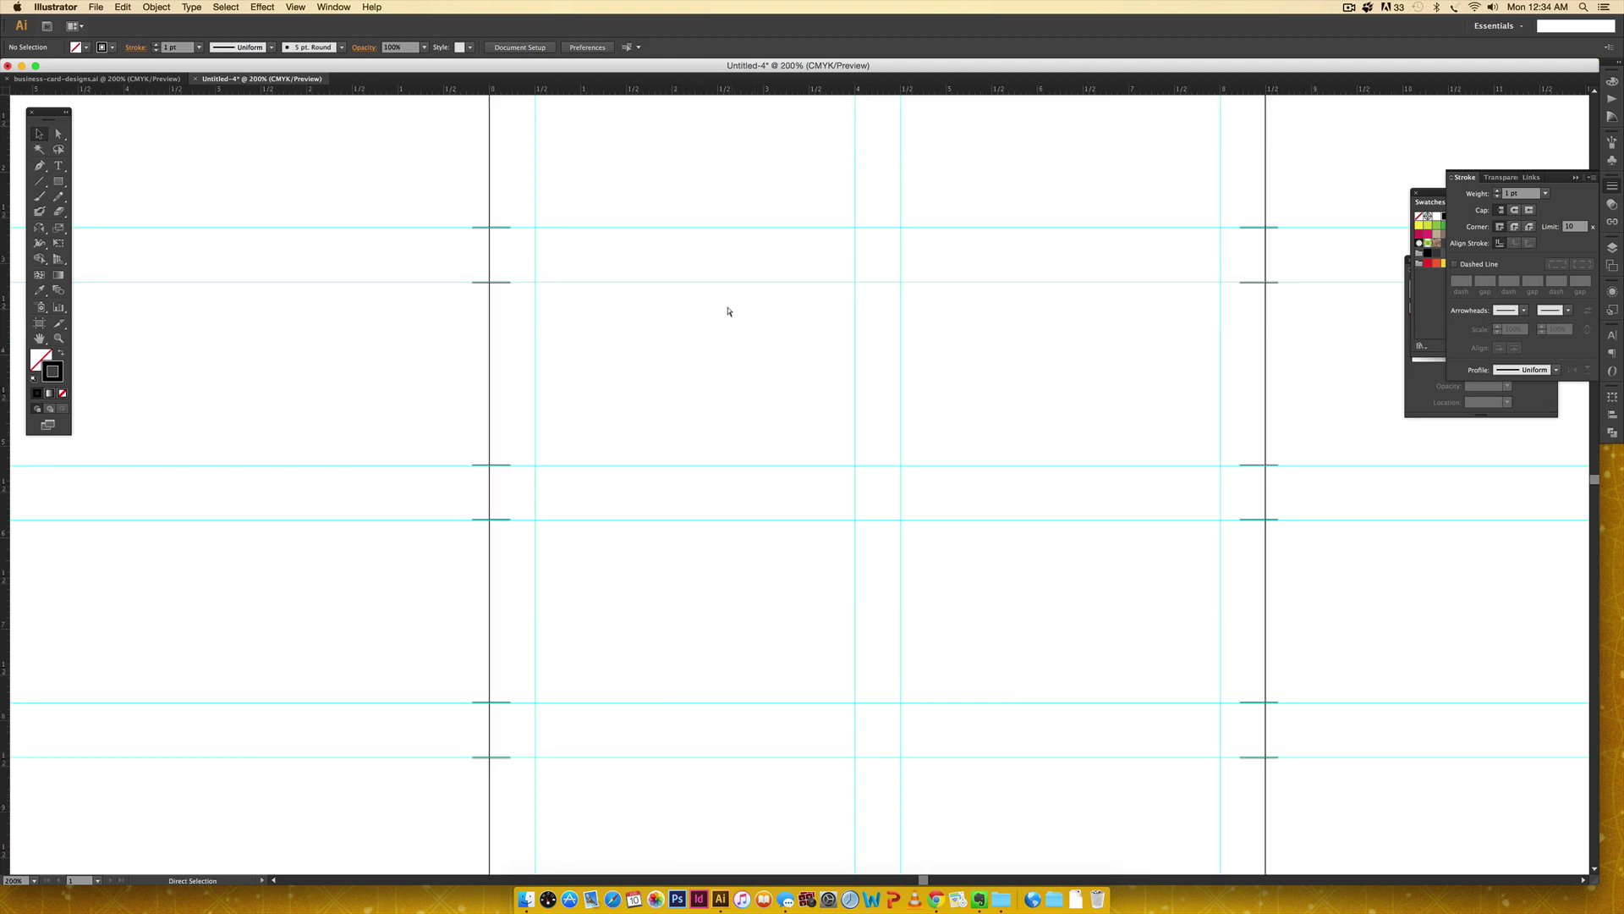
key(super+equal)
scroll(696, 587, left, 8)
scroll(696, 587, down, 2)
scroll(594, 454, up, 8)
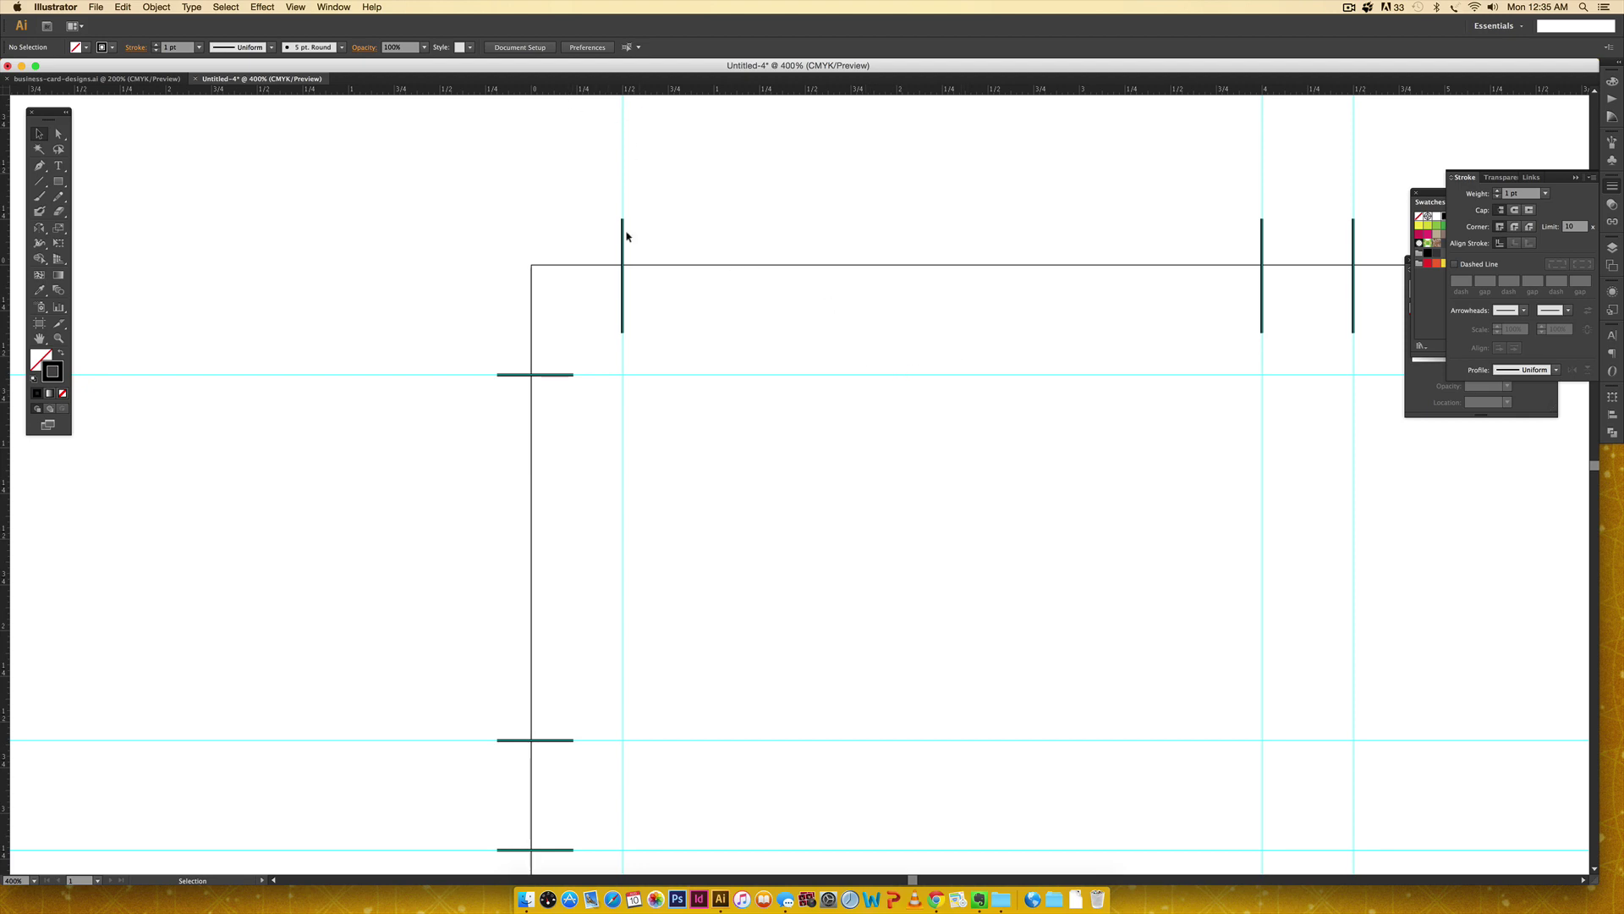
drag(4, 592, 595, 534)
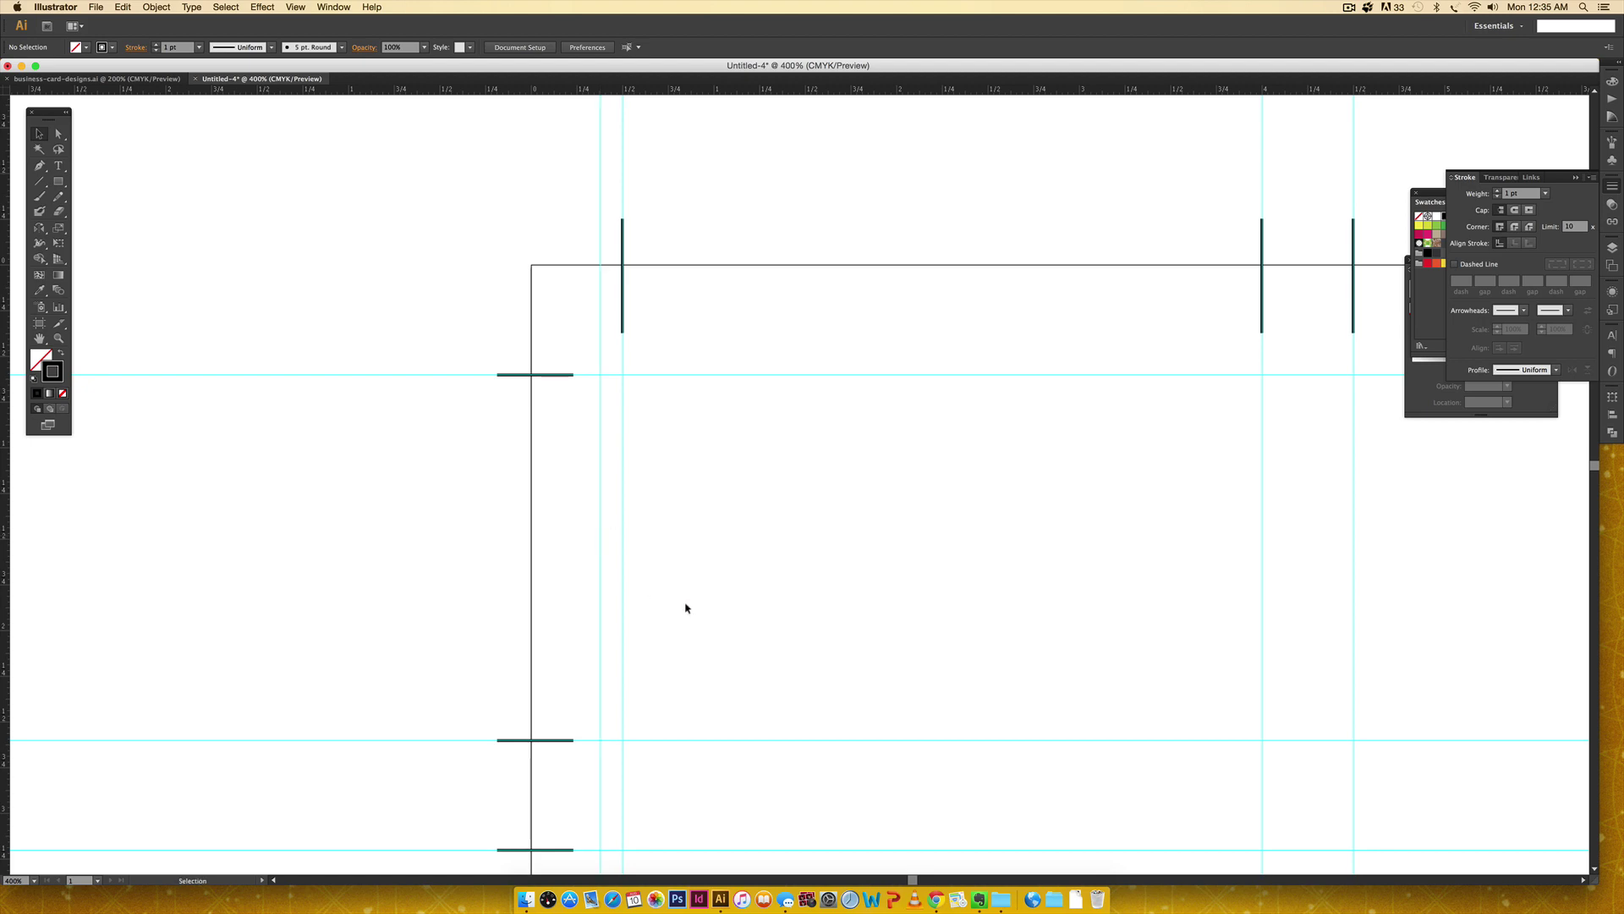
drag(4, 620, 1280, 523)
drag(1280, 524, 663, 539)
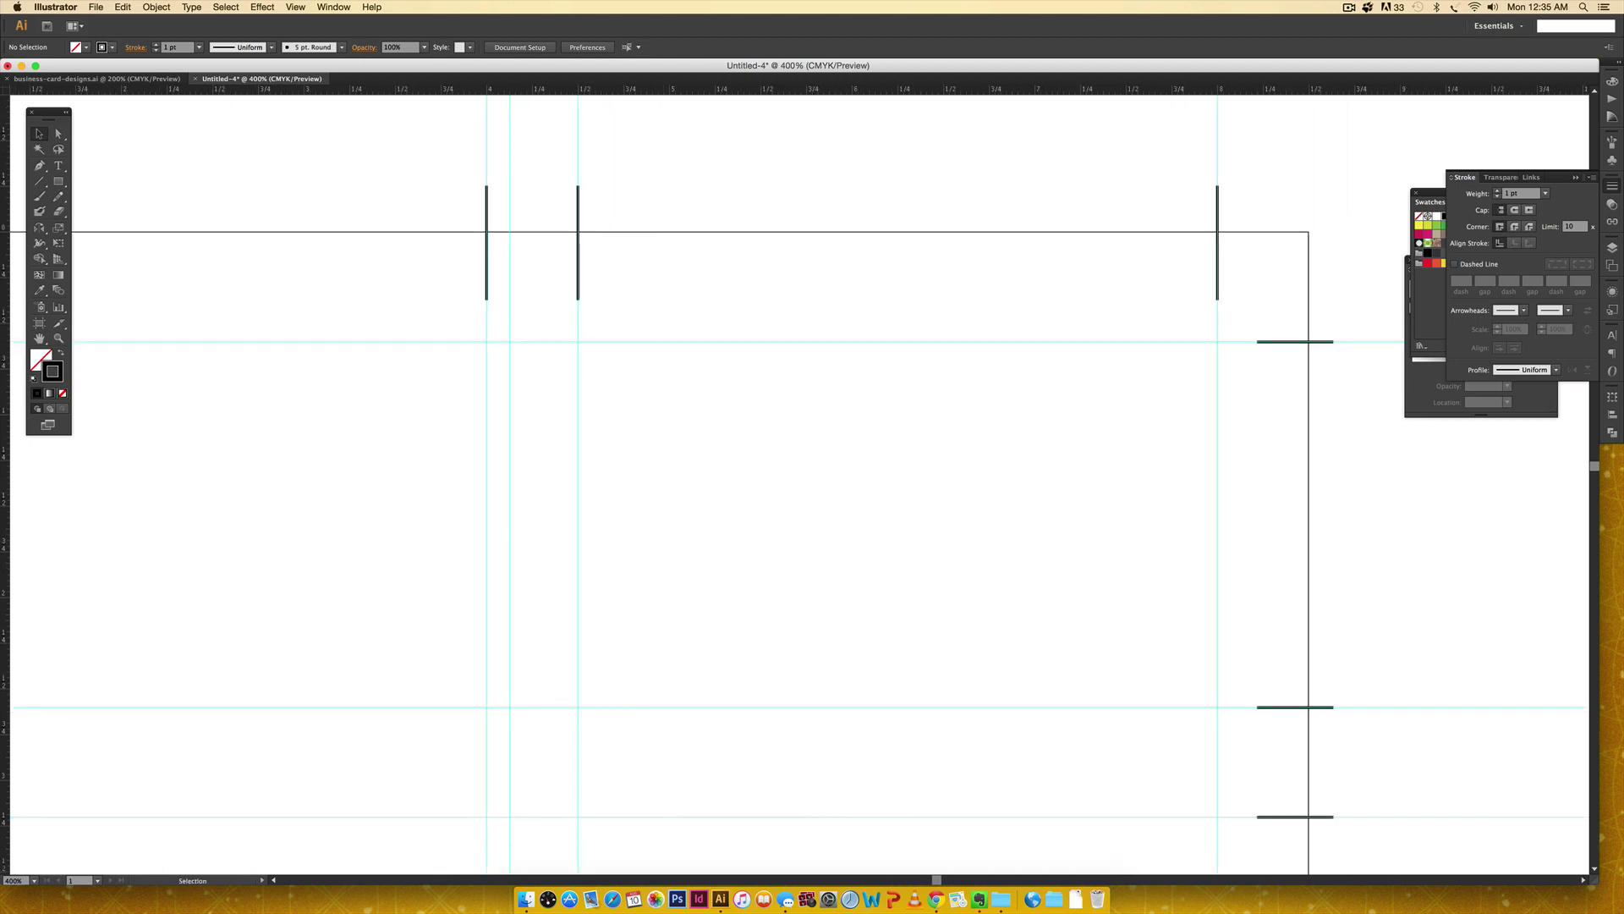
drag(7, 531, 550, 428)
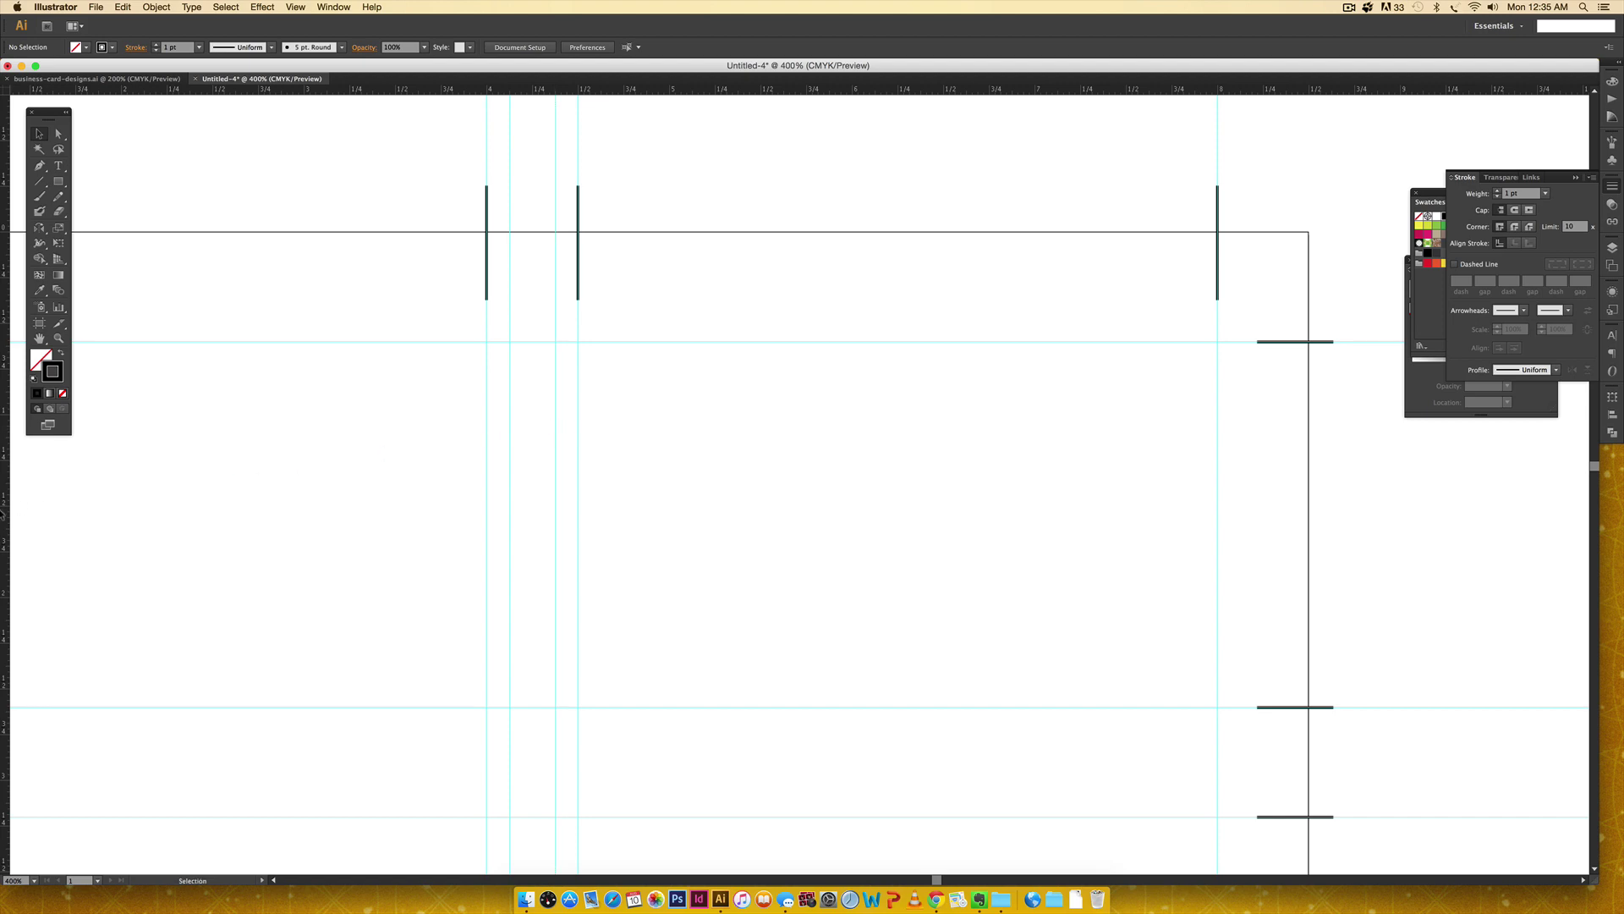
drag(3, 511, 1237, 456)
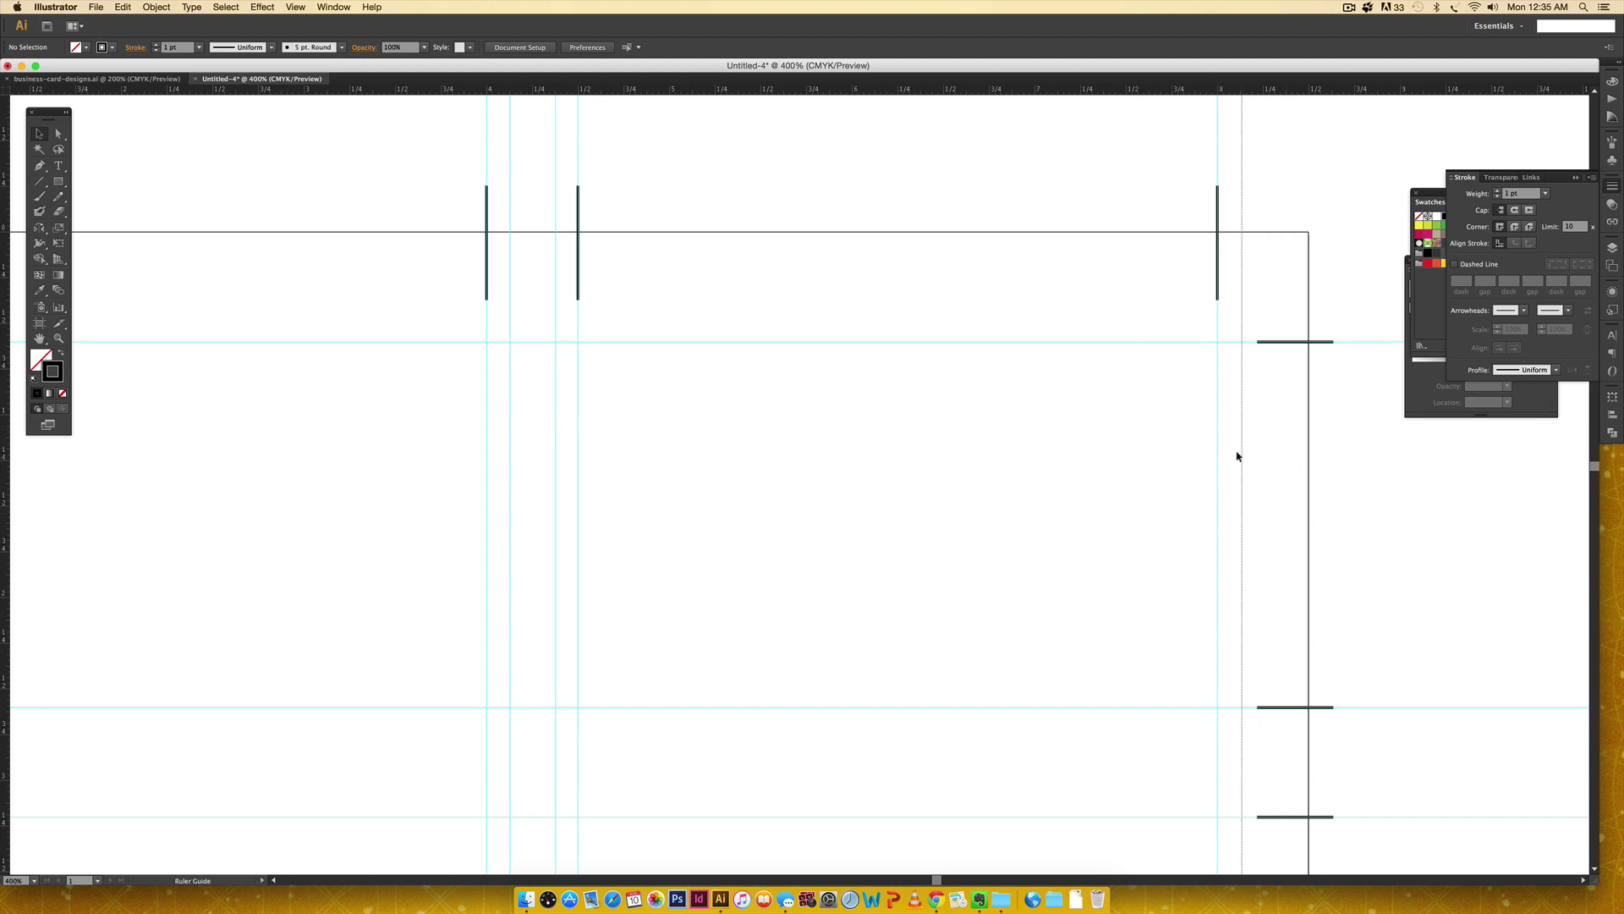
Step: Create a 3.5 by 0.125 in spacer rectangle with a black fill and no stroke above the page
drag(973, 507, 1225, 606)
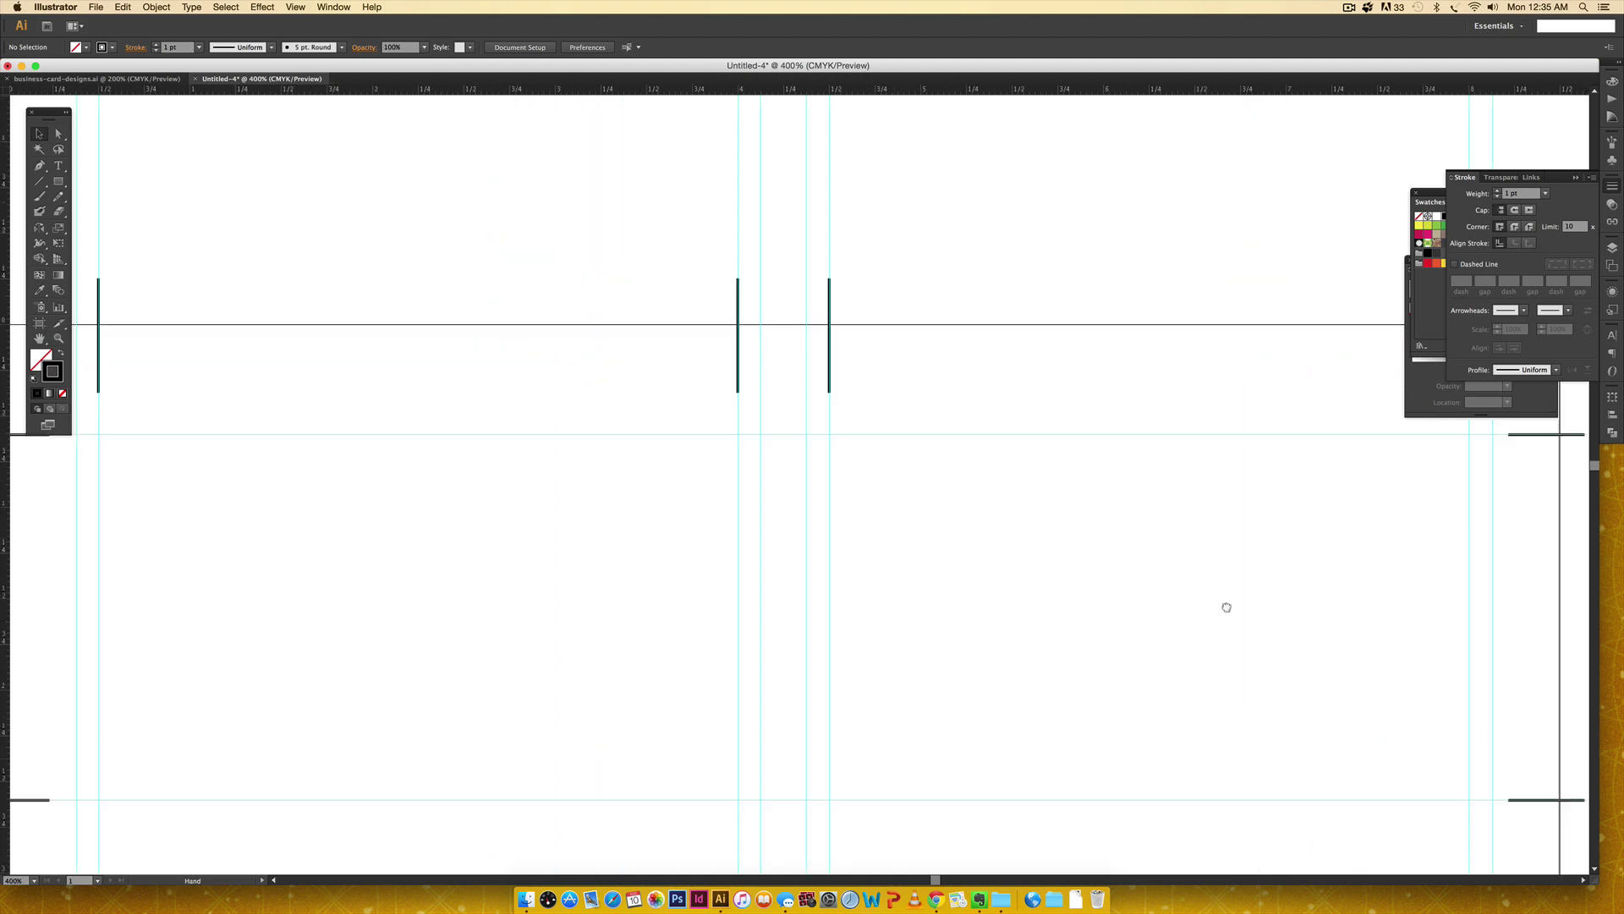
drag(448, 556, 844, 626)
key(m)
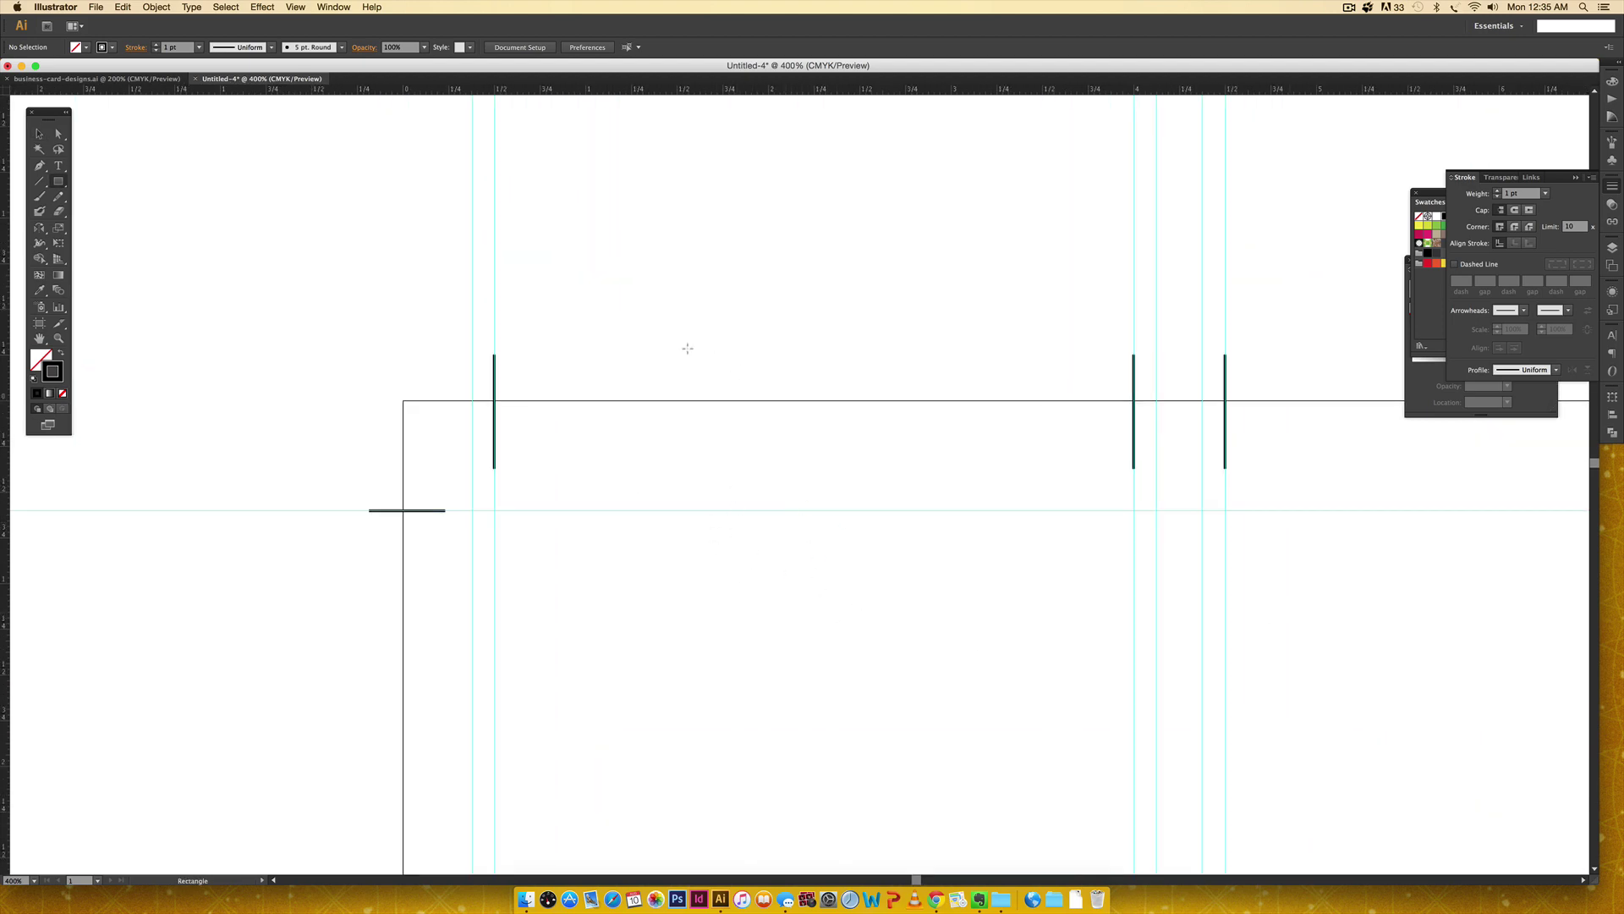
click(707, 304)
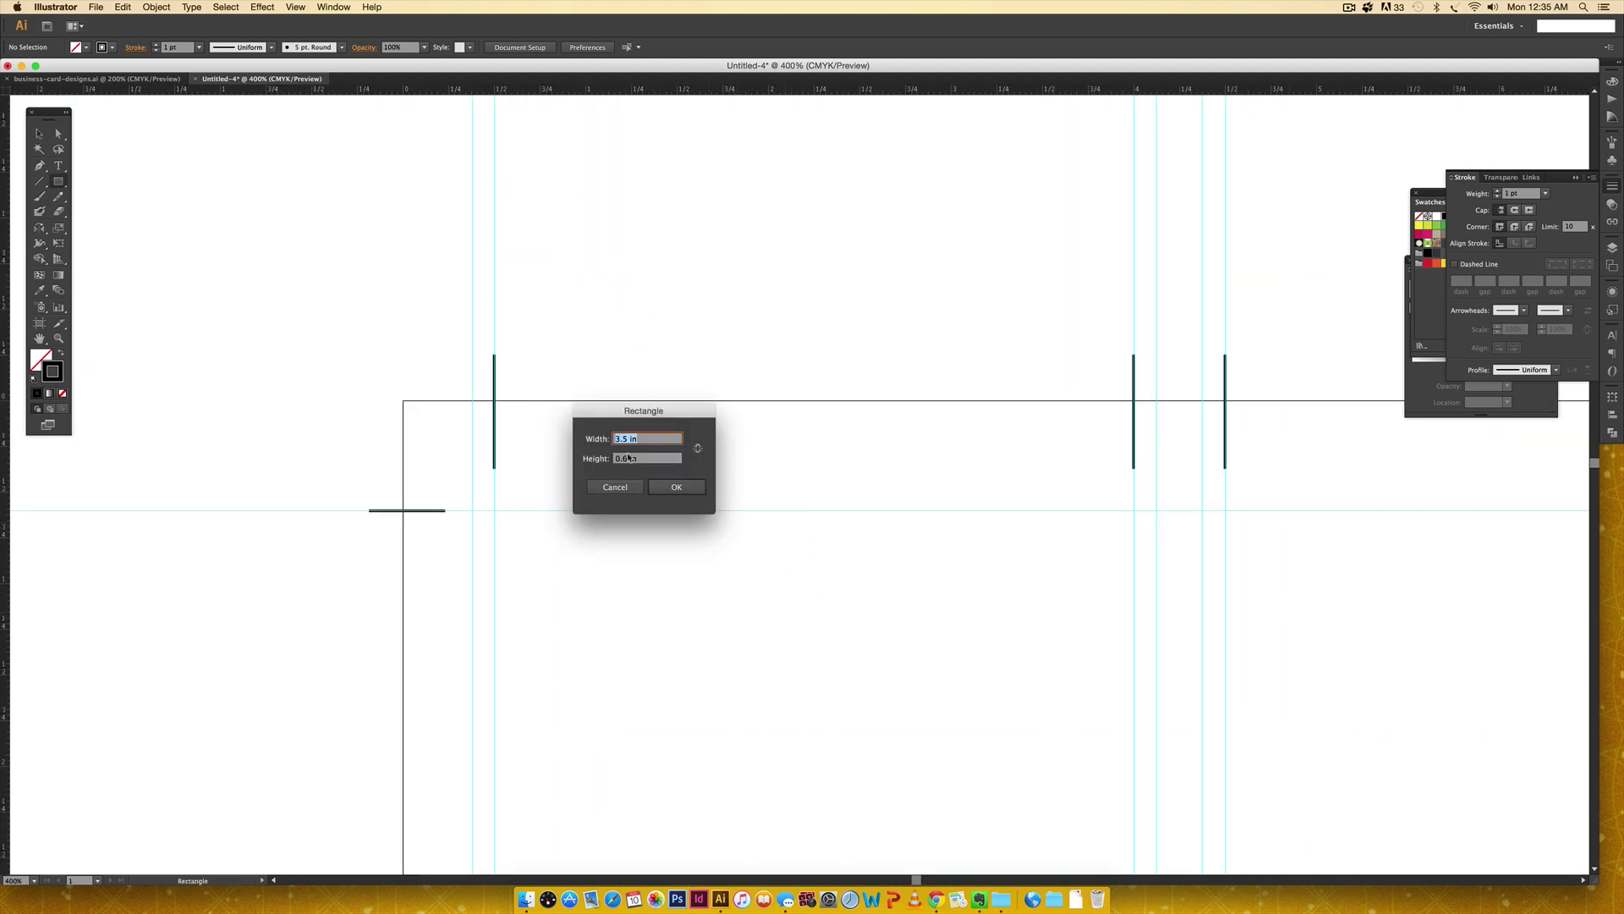
key(Tab)
key(BackSpace)
key(Return)
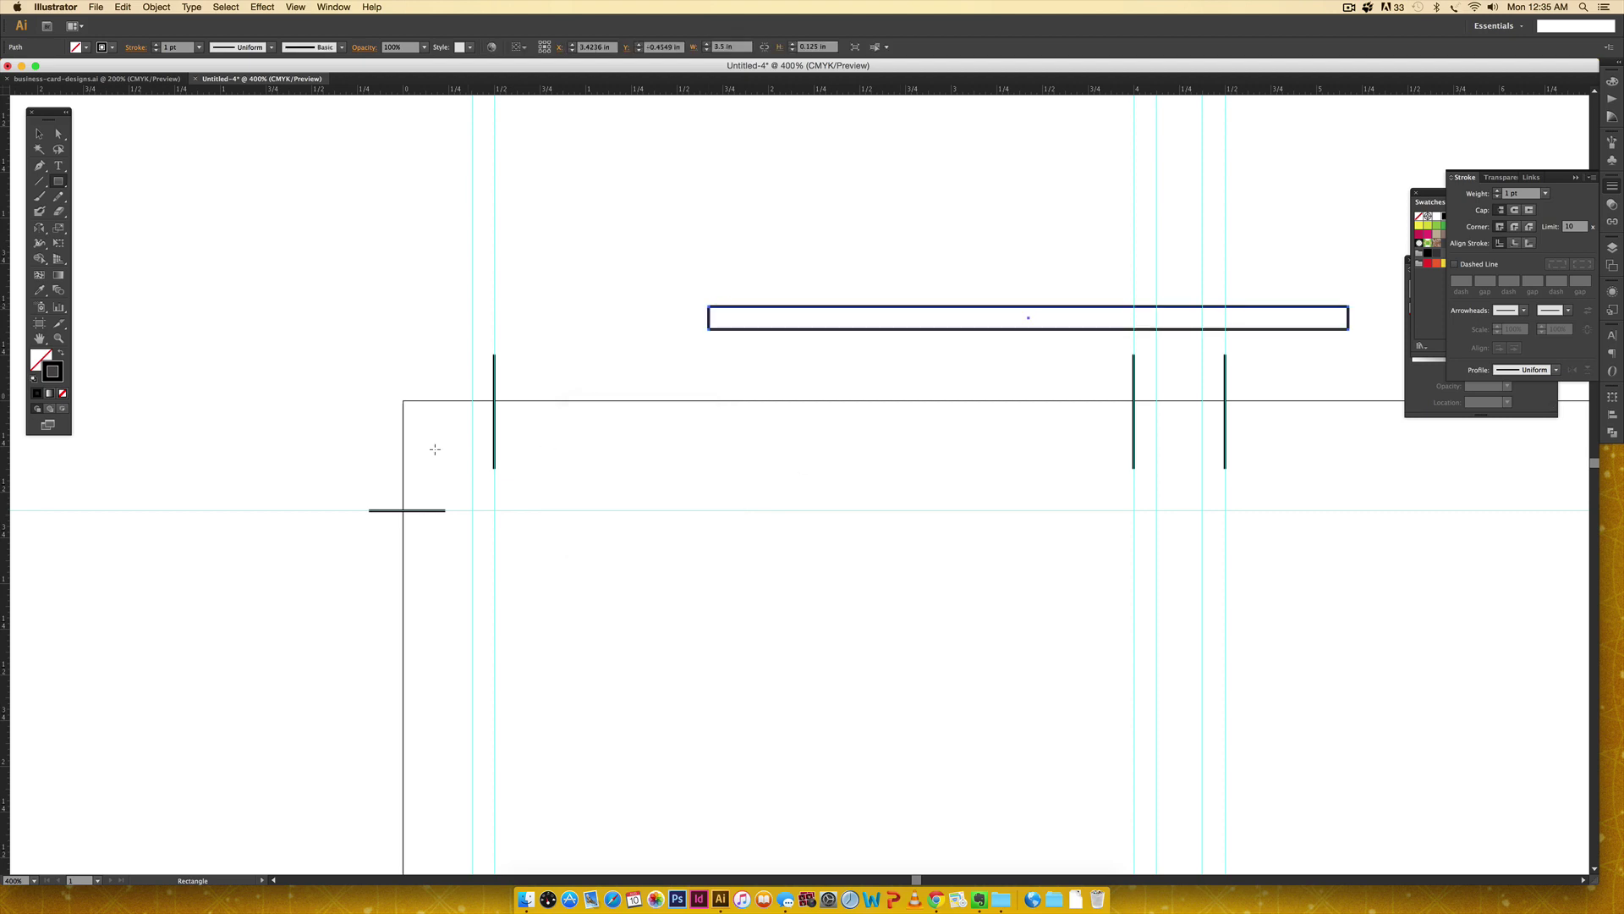
click(60, 355)
key(v)
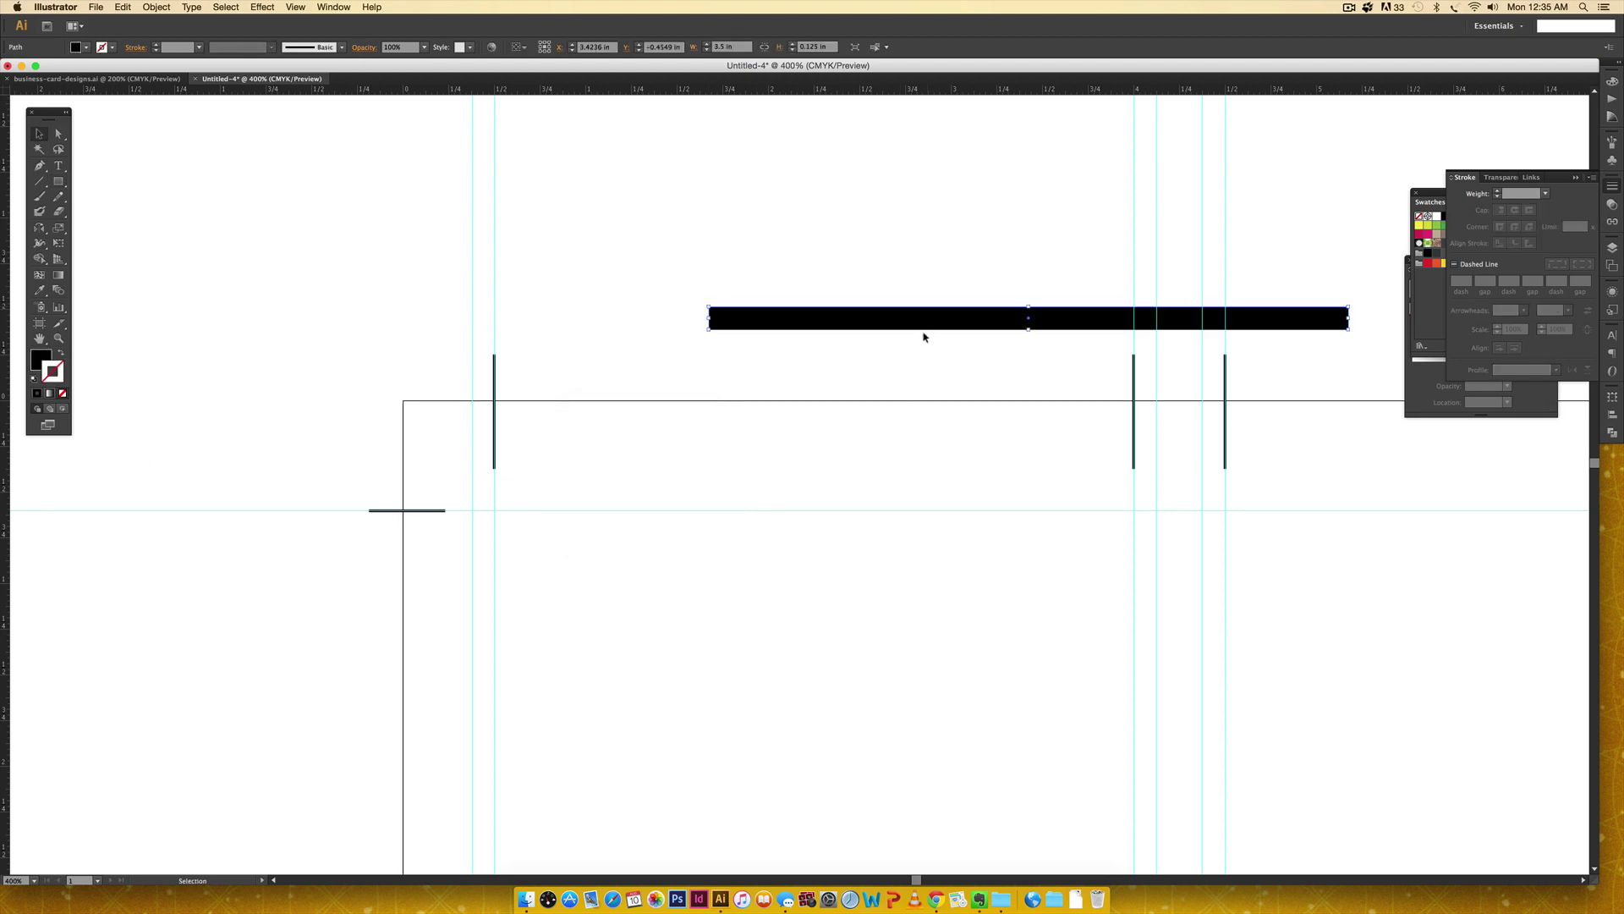
Step: Move the spacer rectangle against each row's top and bottom edges, adding horizontal bleed guides 0.125 in outside the cards
drag(924, 330, 705, 500)
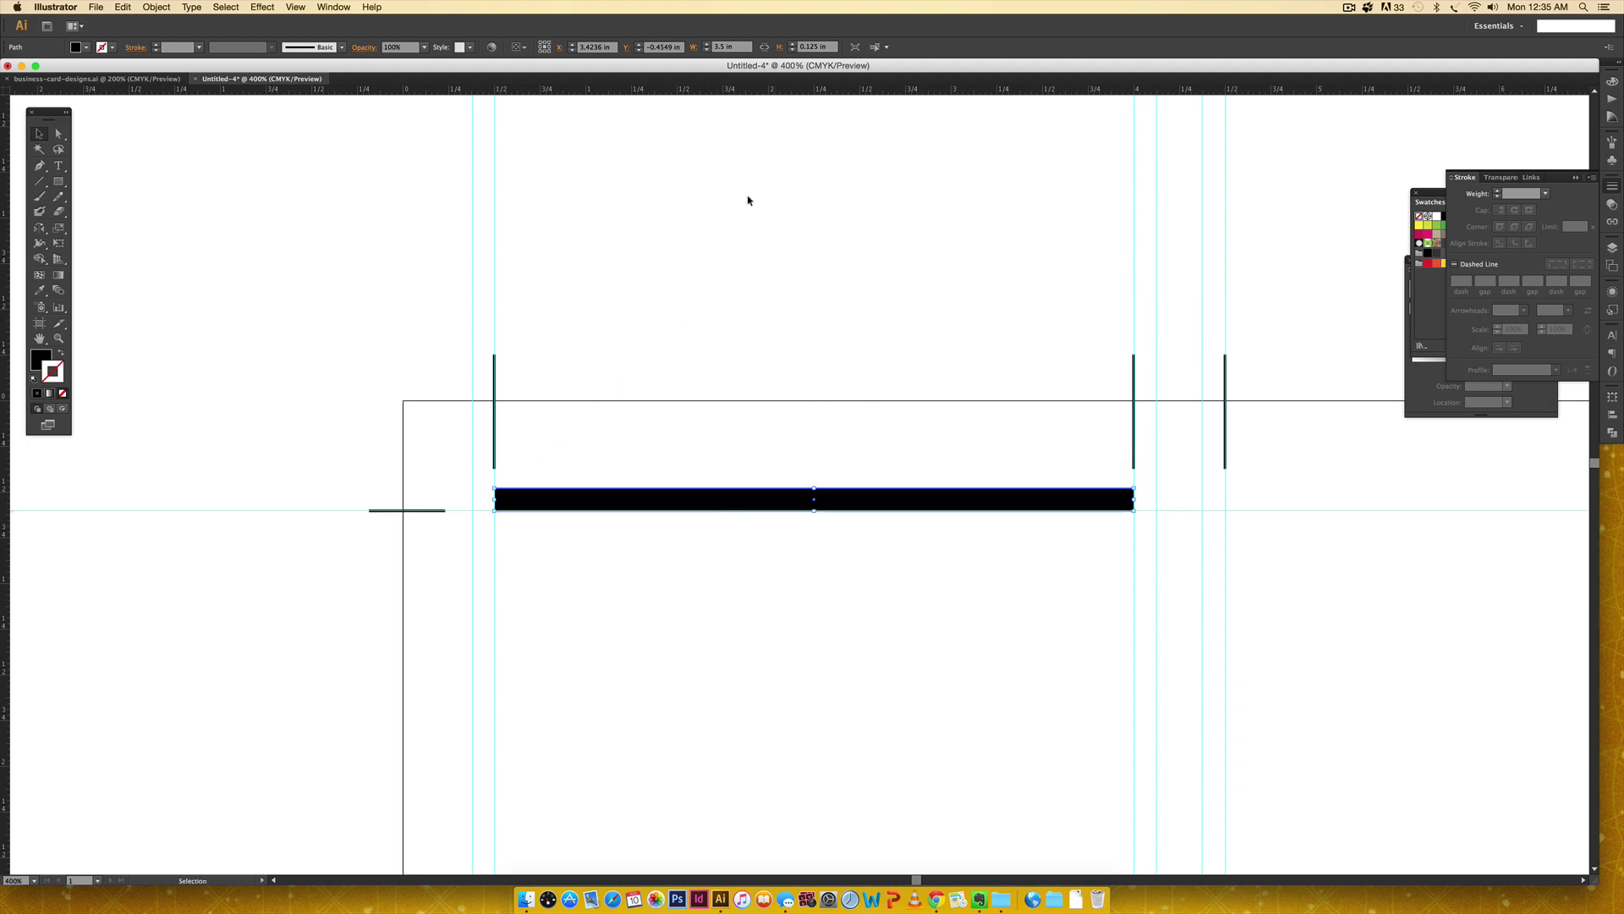
drag(740, 91, 729, 487)
drag(722, 662, 711, 286)
drag(664, 127, 634, 598)
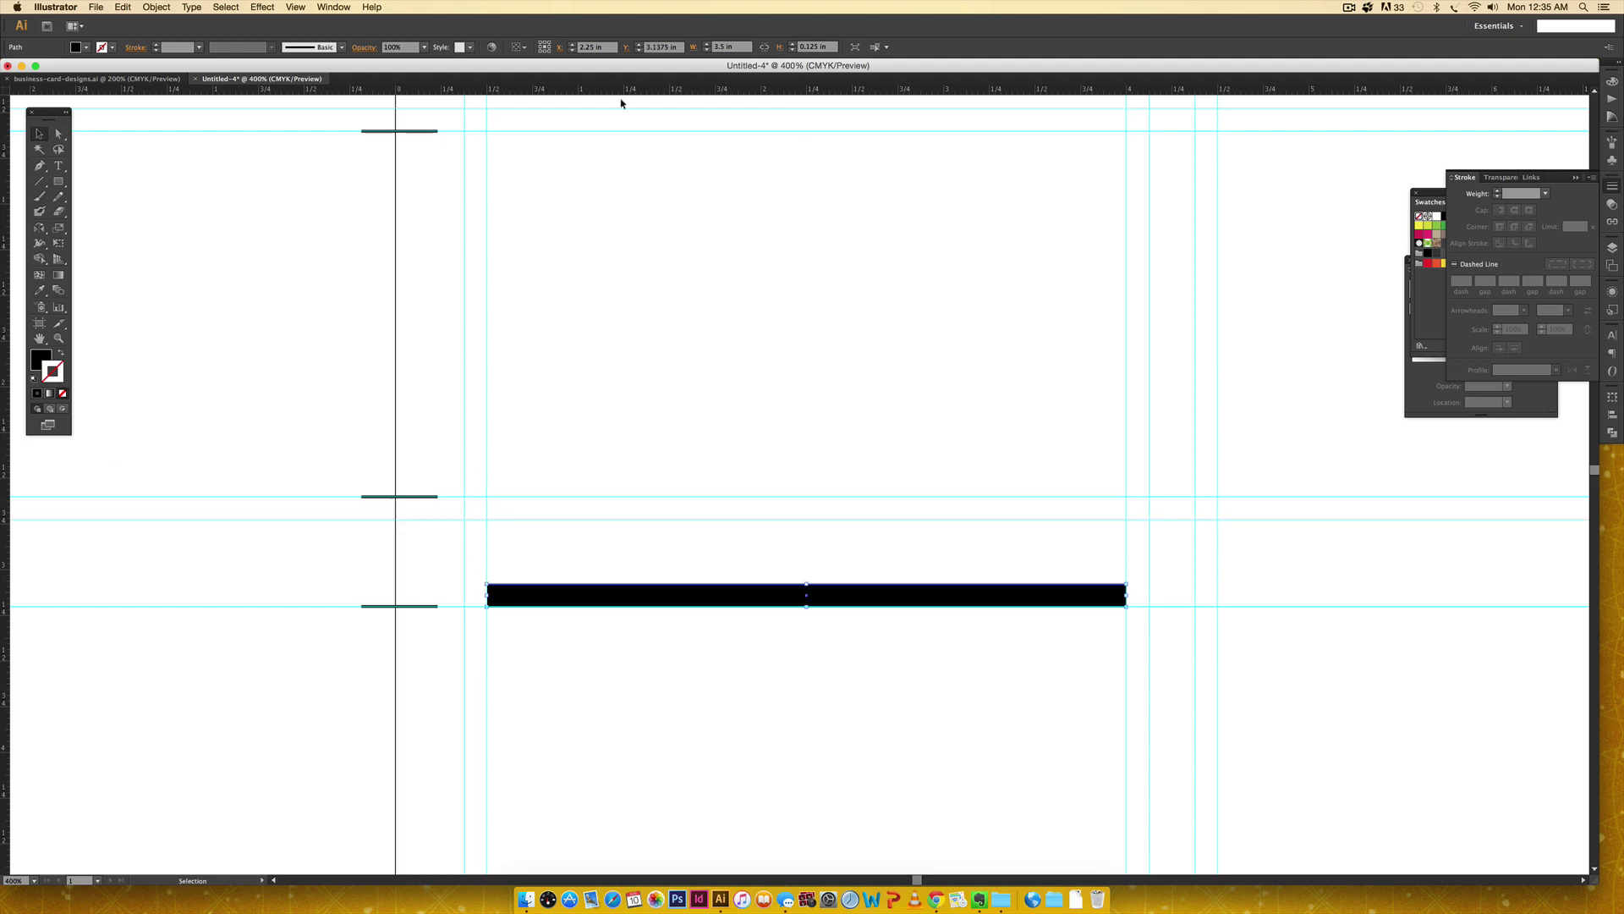
drag(620, 89, 624, 583)
drag(622, 630, 658, 617)
scroll(668, 626, down, 10)
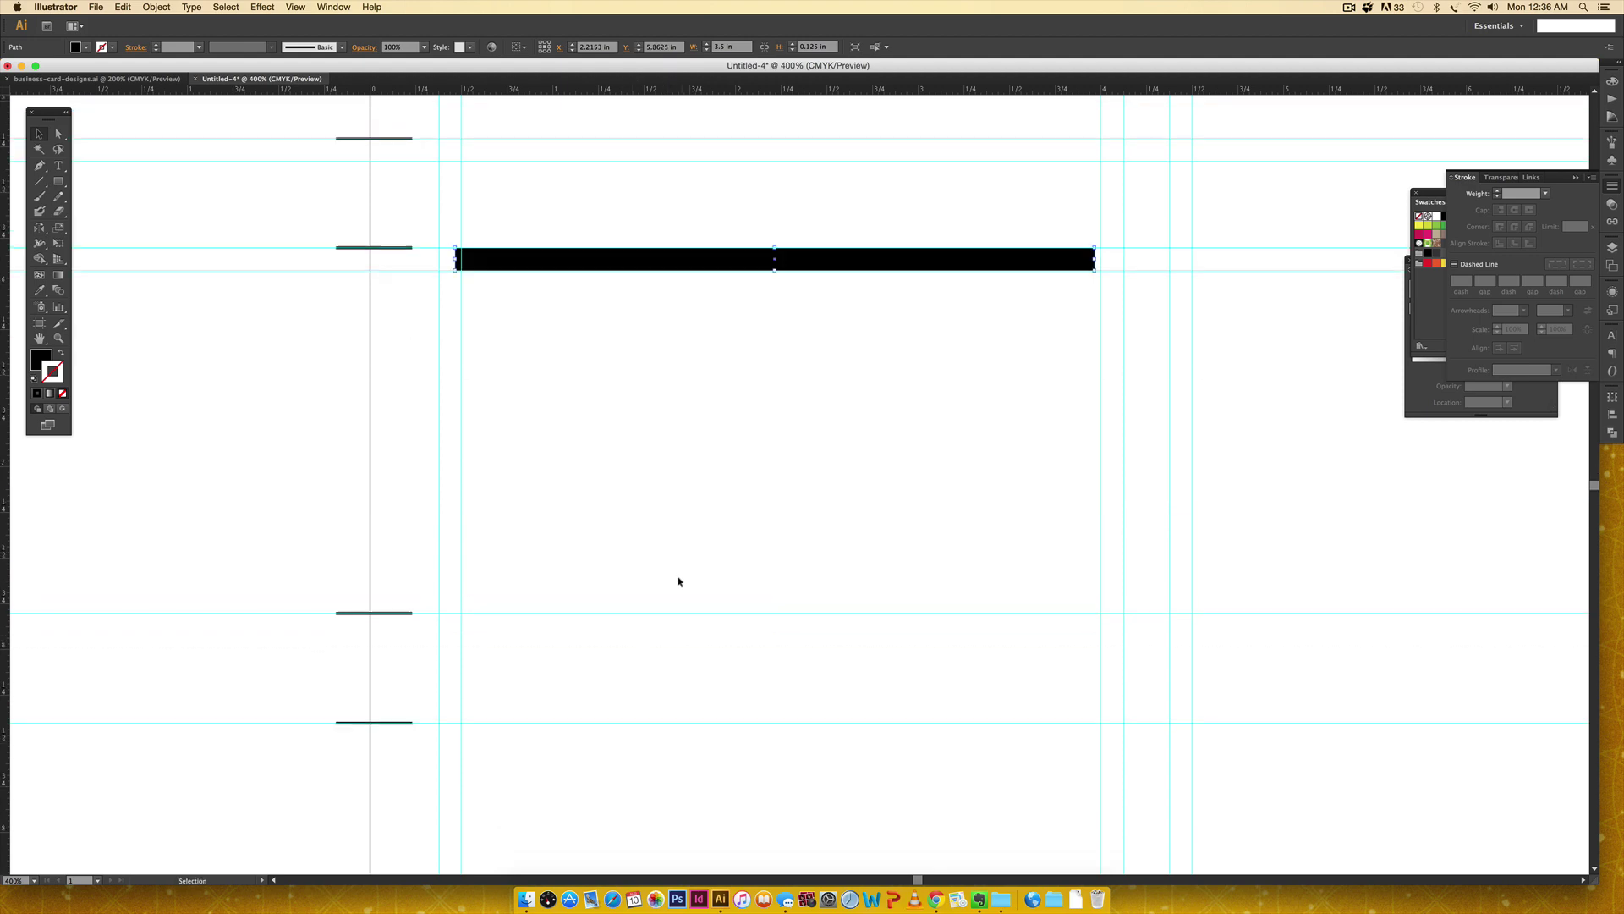
scroll(658, 222, up, 2)
drag(651, 114, 621, 556)
scroll(630, 558, down, 5)
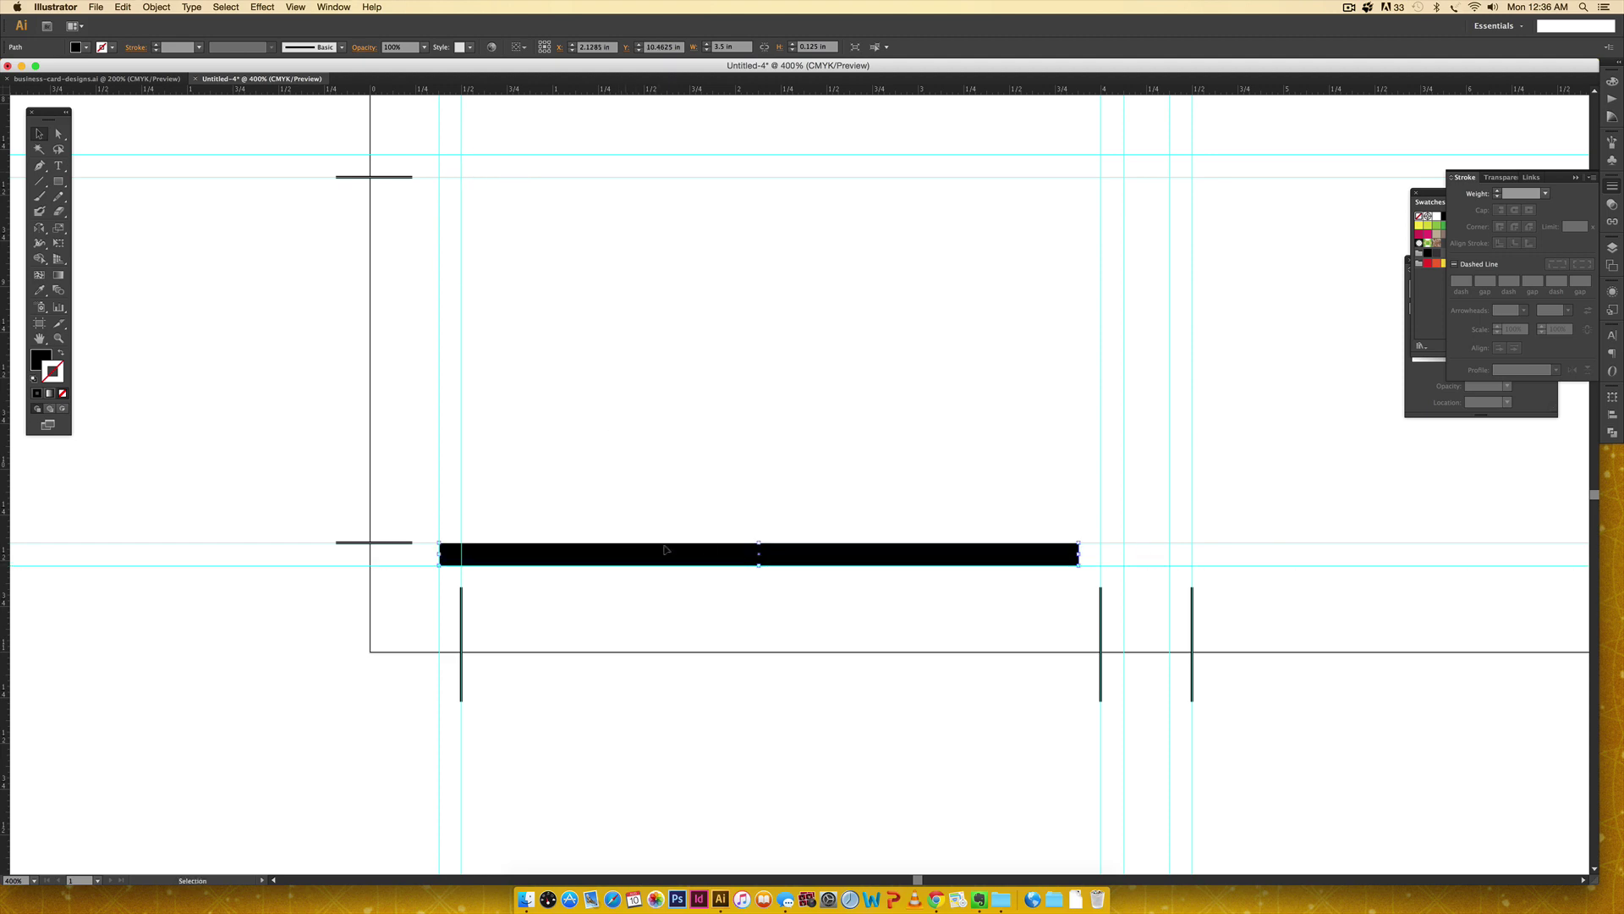
Step: Delete the black spacer rectangle, keeping the crop marks and bleed guides
key(Delete)
key(super+minus)
key(super+minus)
key(super+minus)
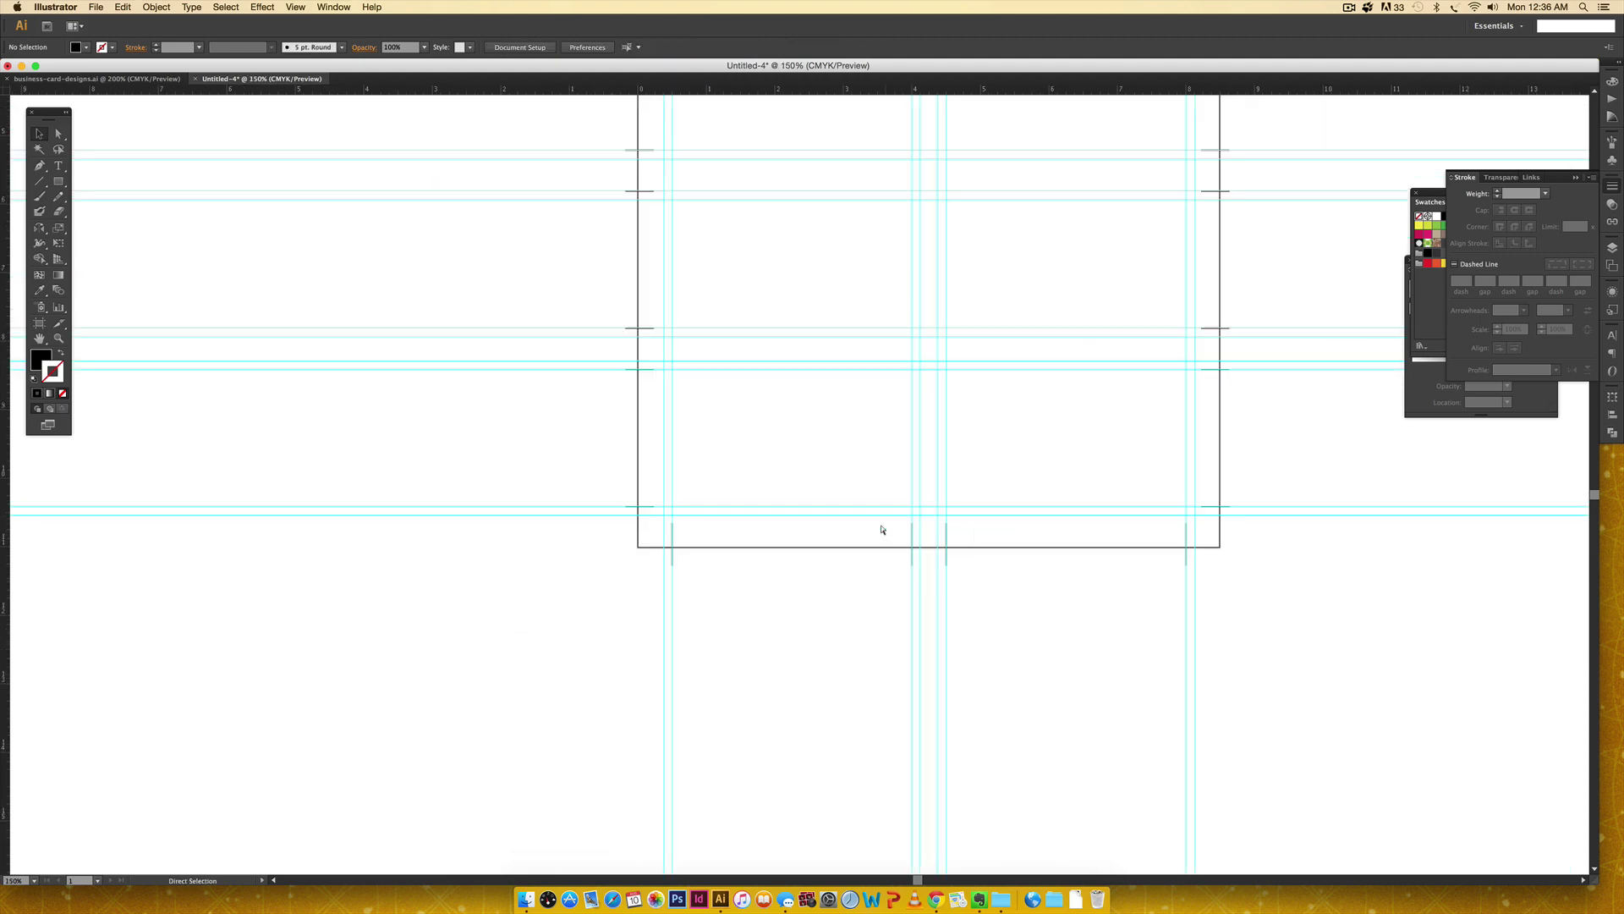
scroll(871, 371, up, 10)
scroll(872, 371, right, 4)
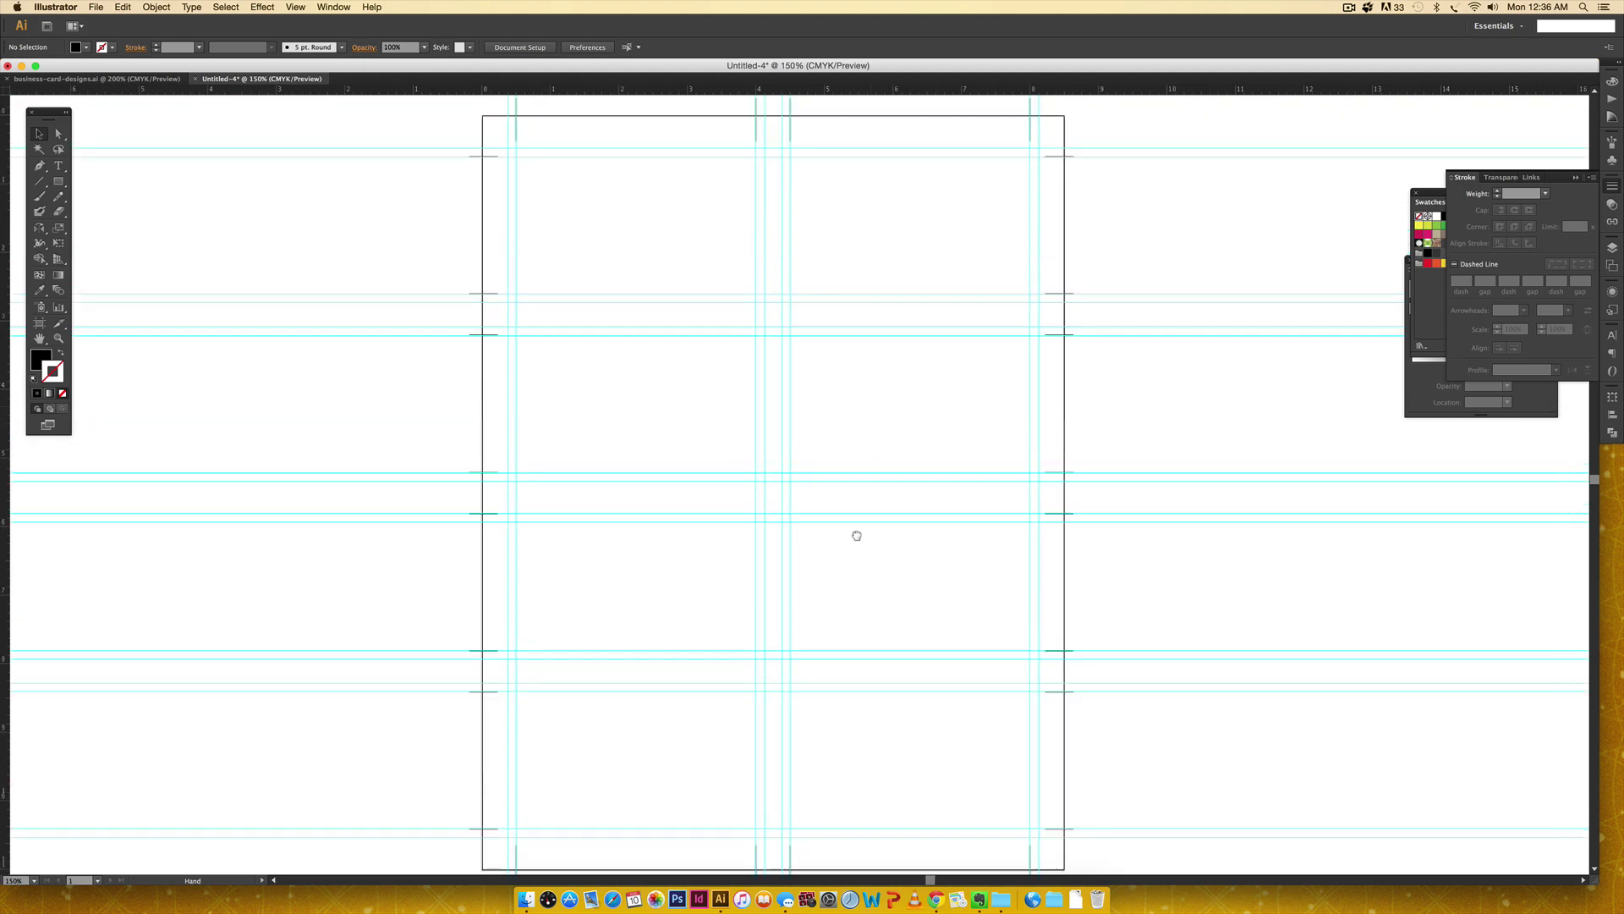
Step: Rename Layer 1 as "trim + guide lines" and lock it
click(1613, 247)
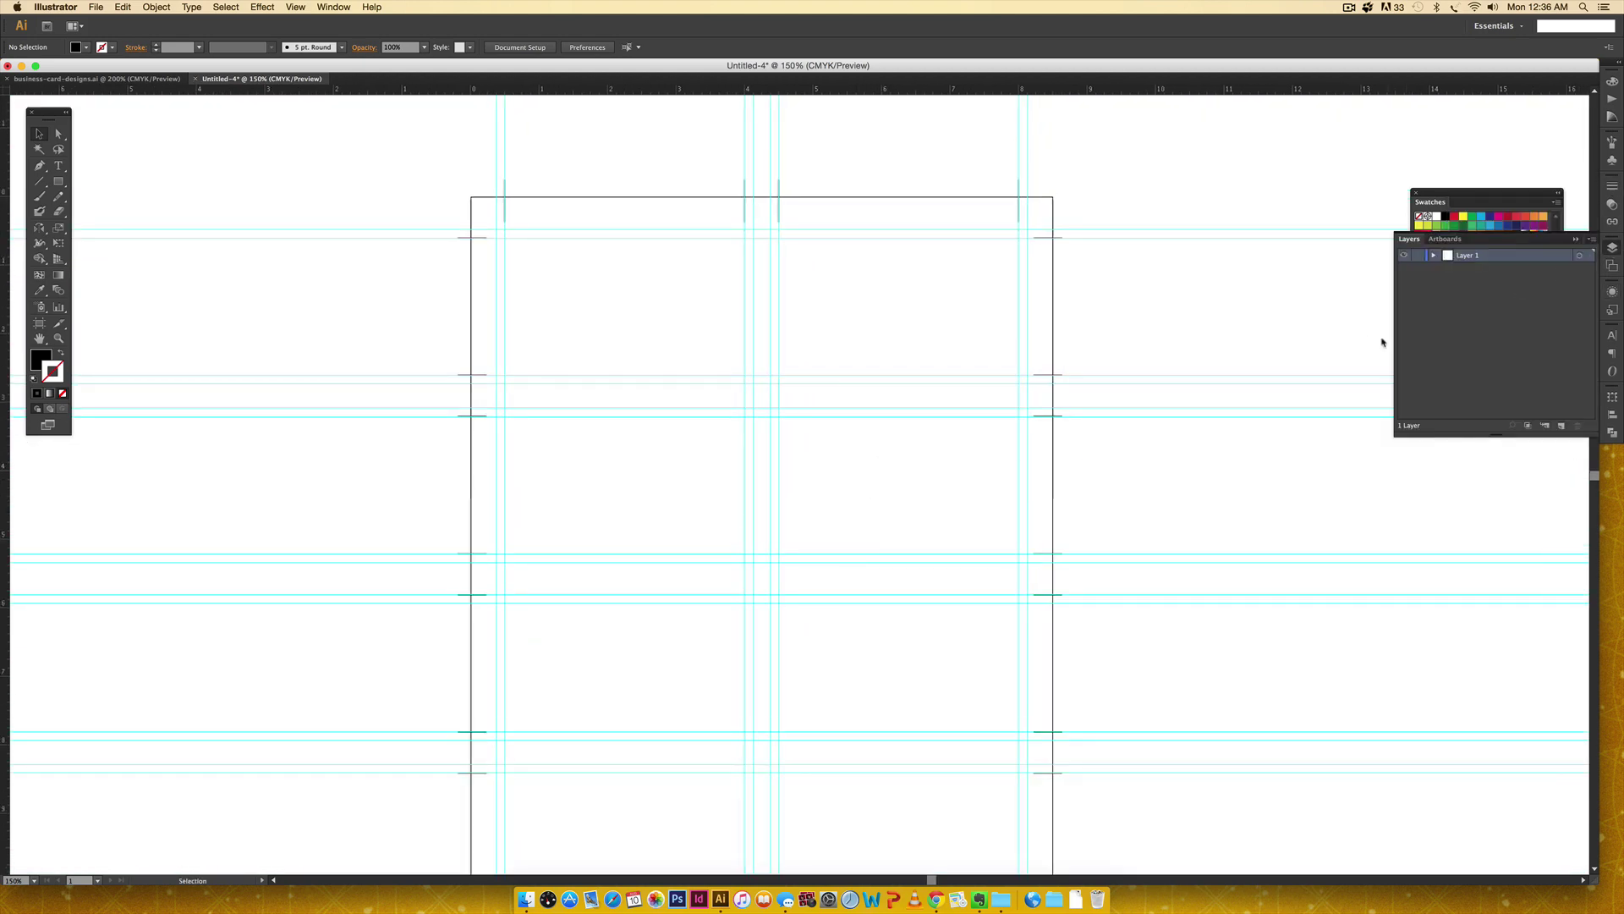
double_click(1467, 258)
text(ti)
key(Return)
click(1418, 256)
Step: Create a new layer above the guides layer and name it "artwork"
click(1561, 426)
double_click(1467, 256)
text(ai)
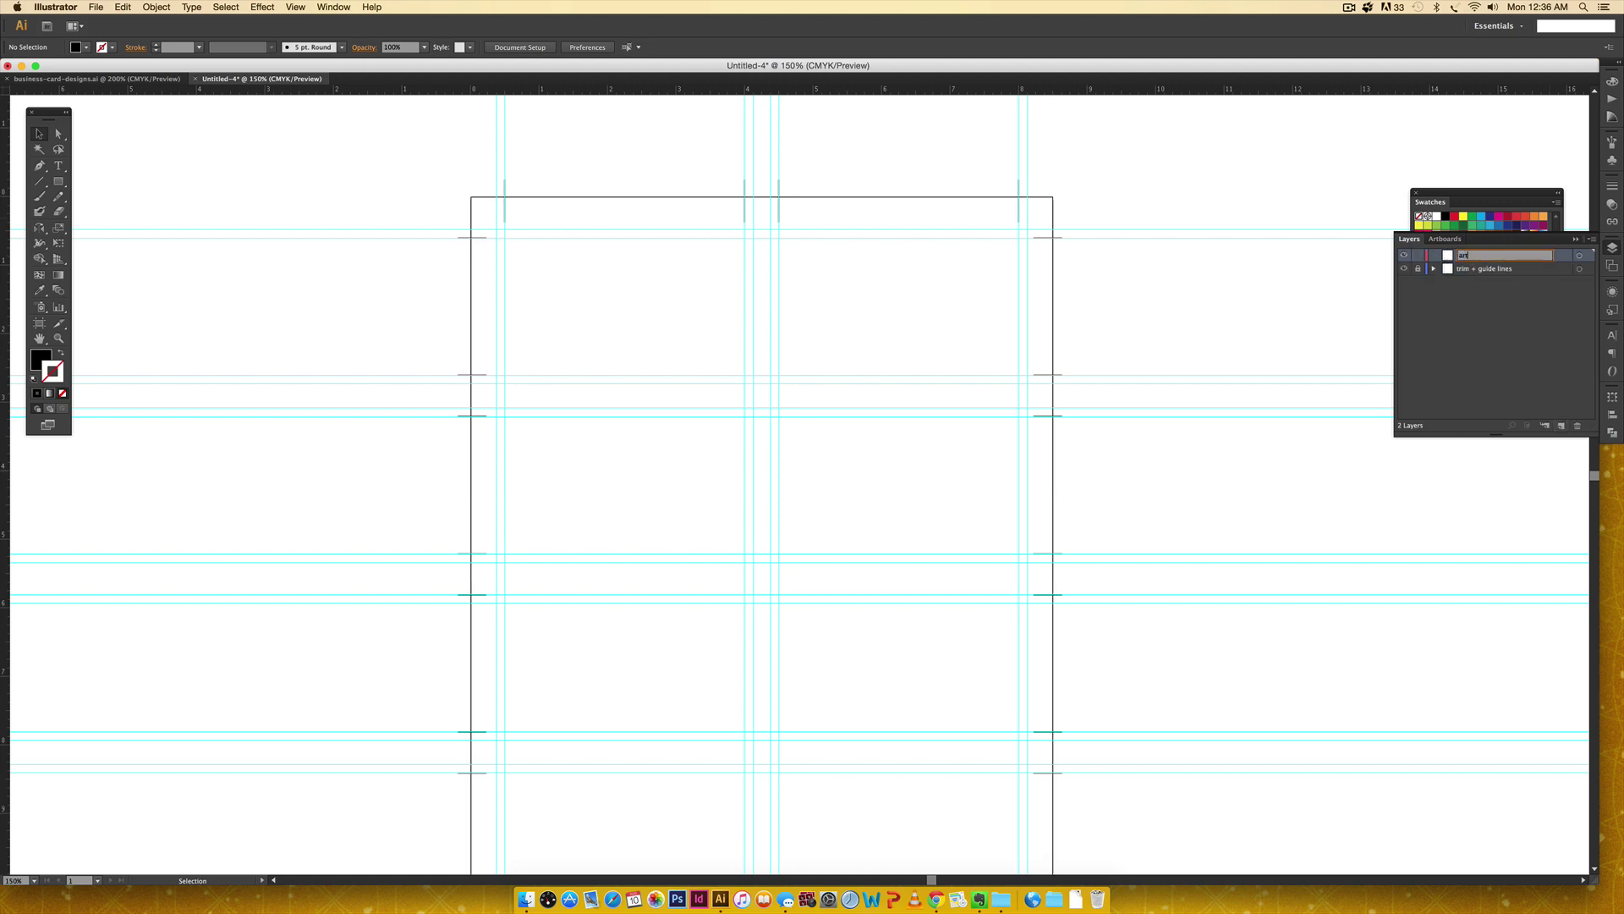
key(Return)
Step: Export the artboards of business-card-designs.ai as JPEGs in the DIY-bcards folder, using CMYK, quality 10 and 300 ppi
click(98, 79)
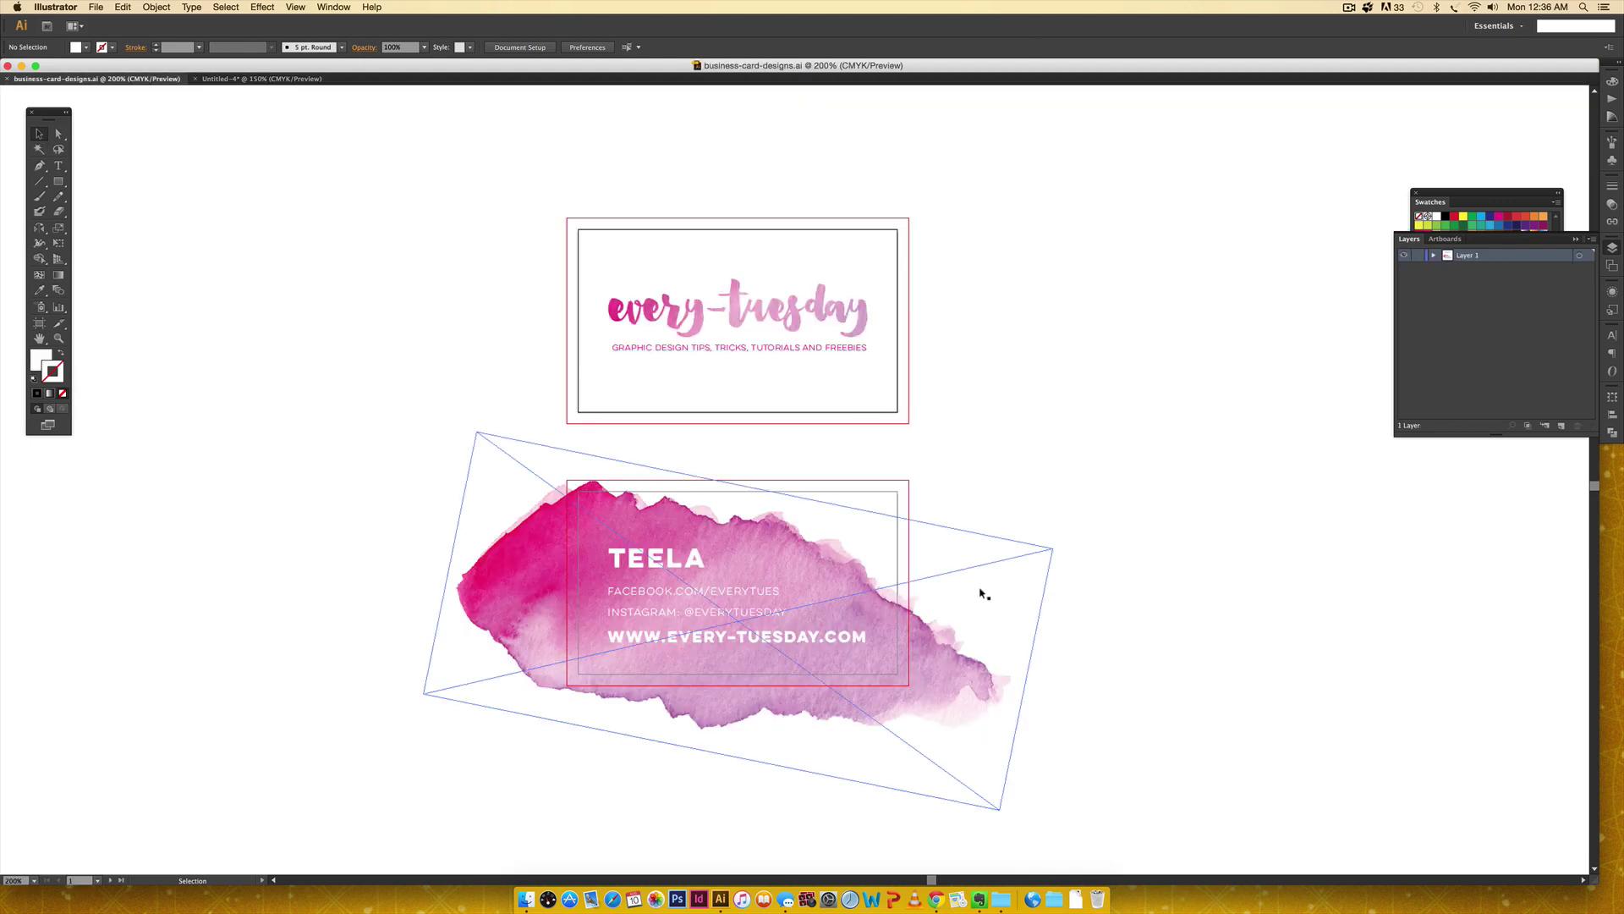
click(96, 7)
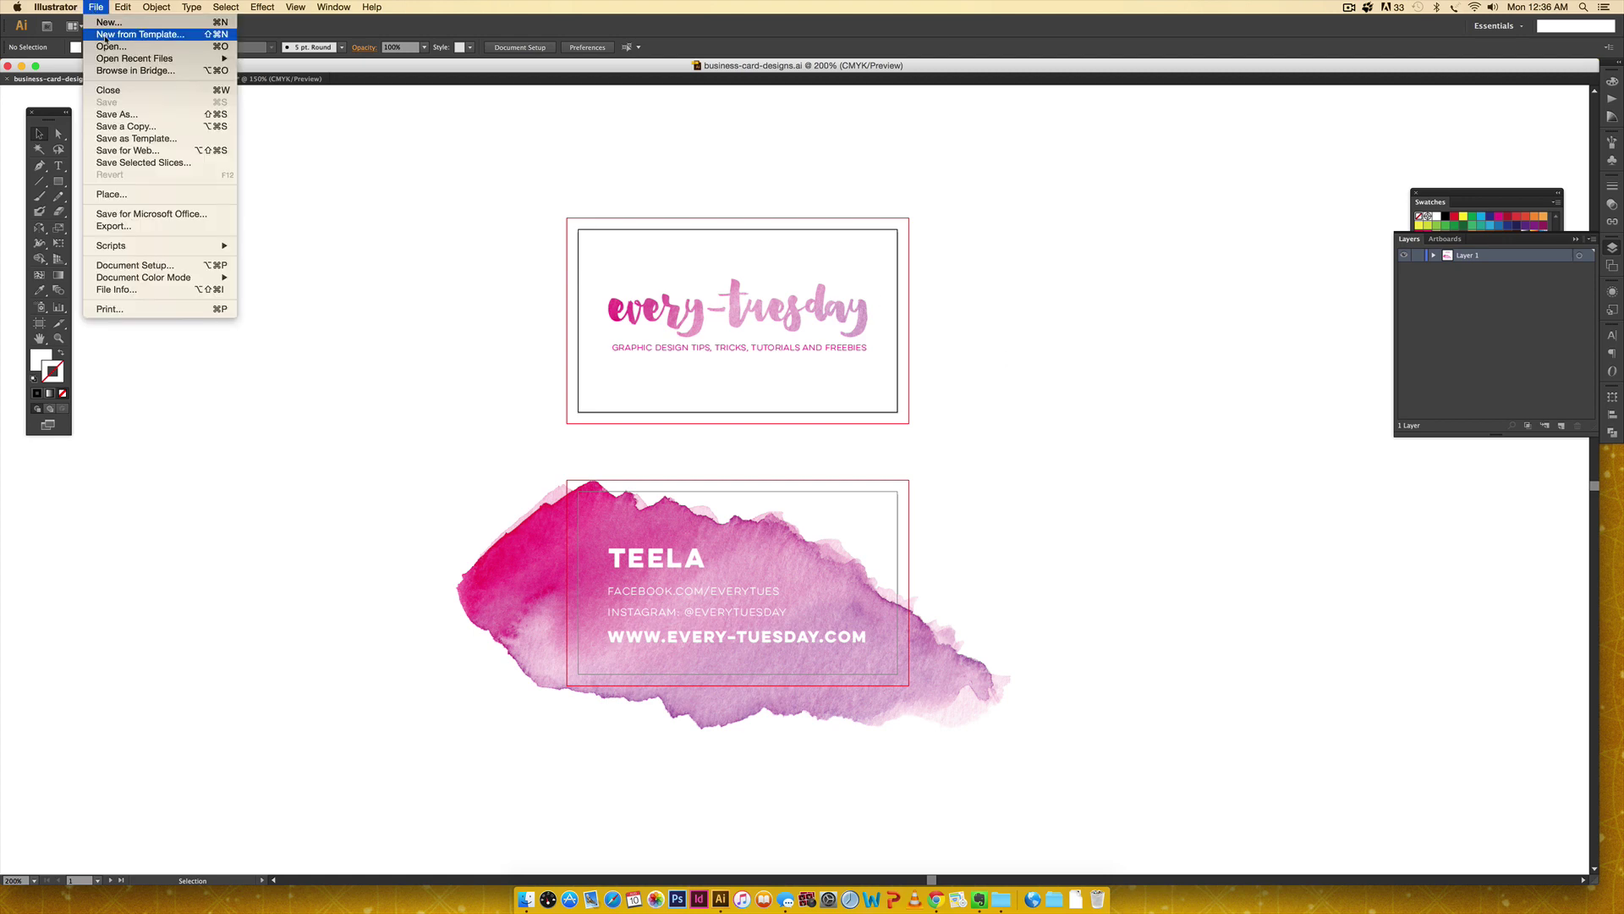
click(118, 227)
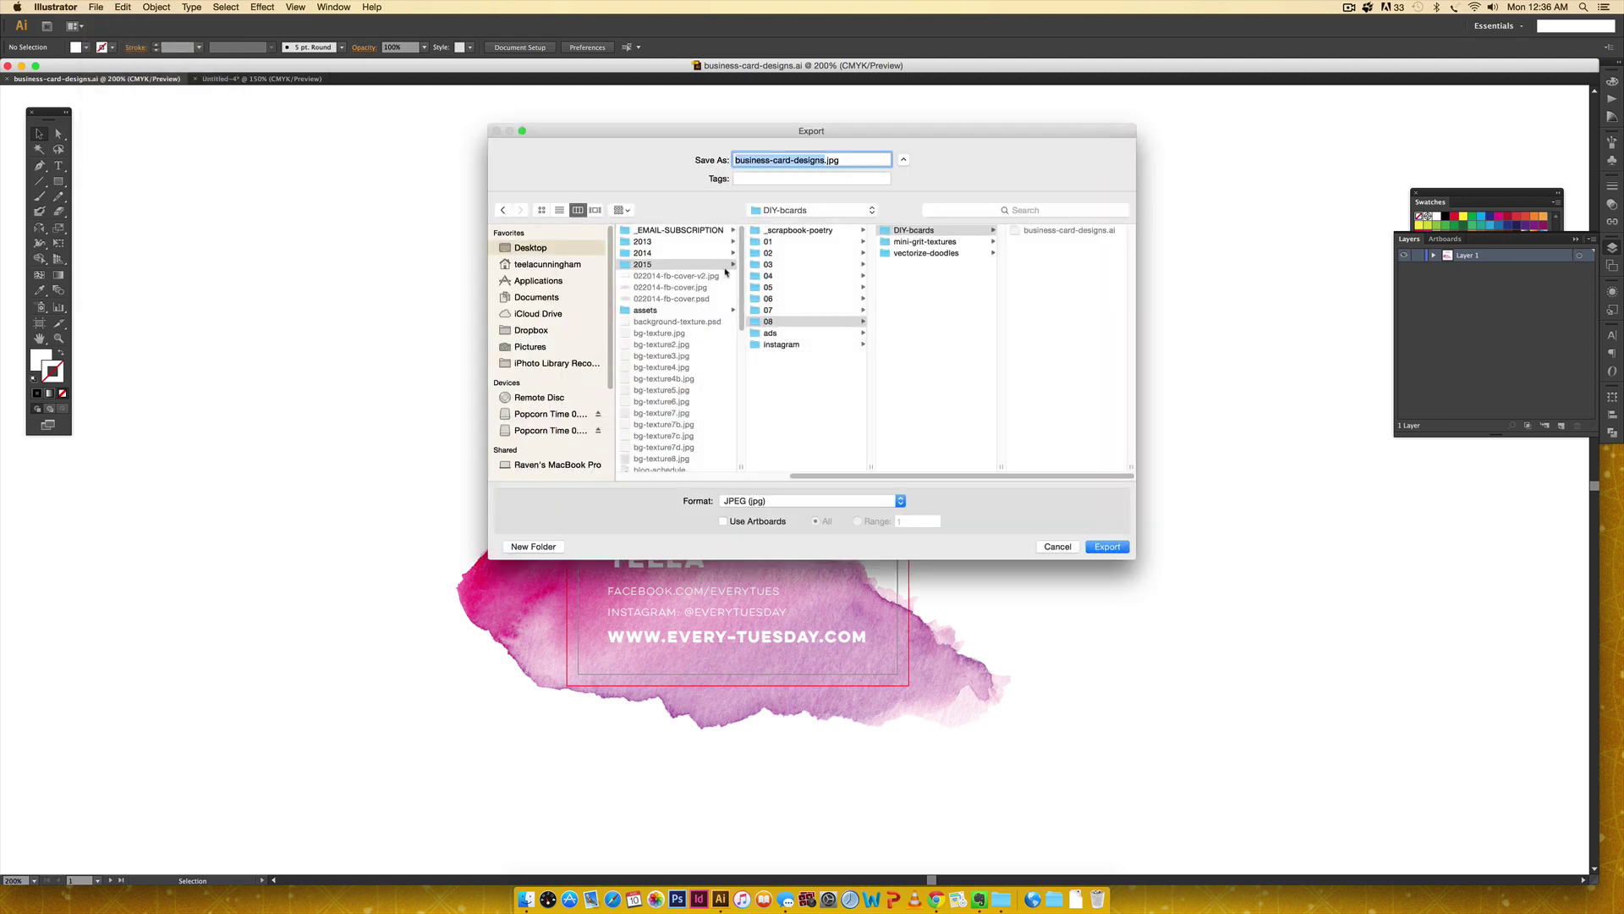
click(955, 231)
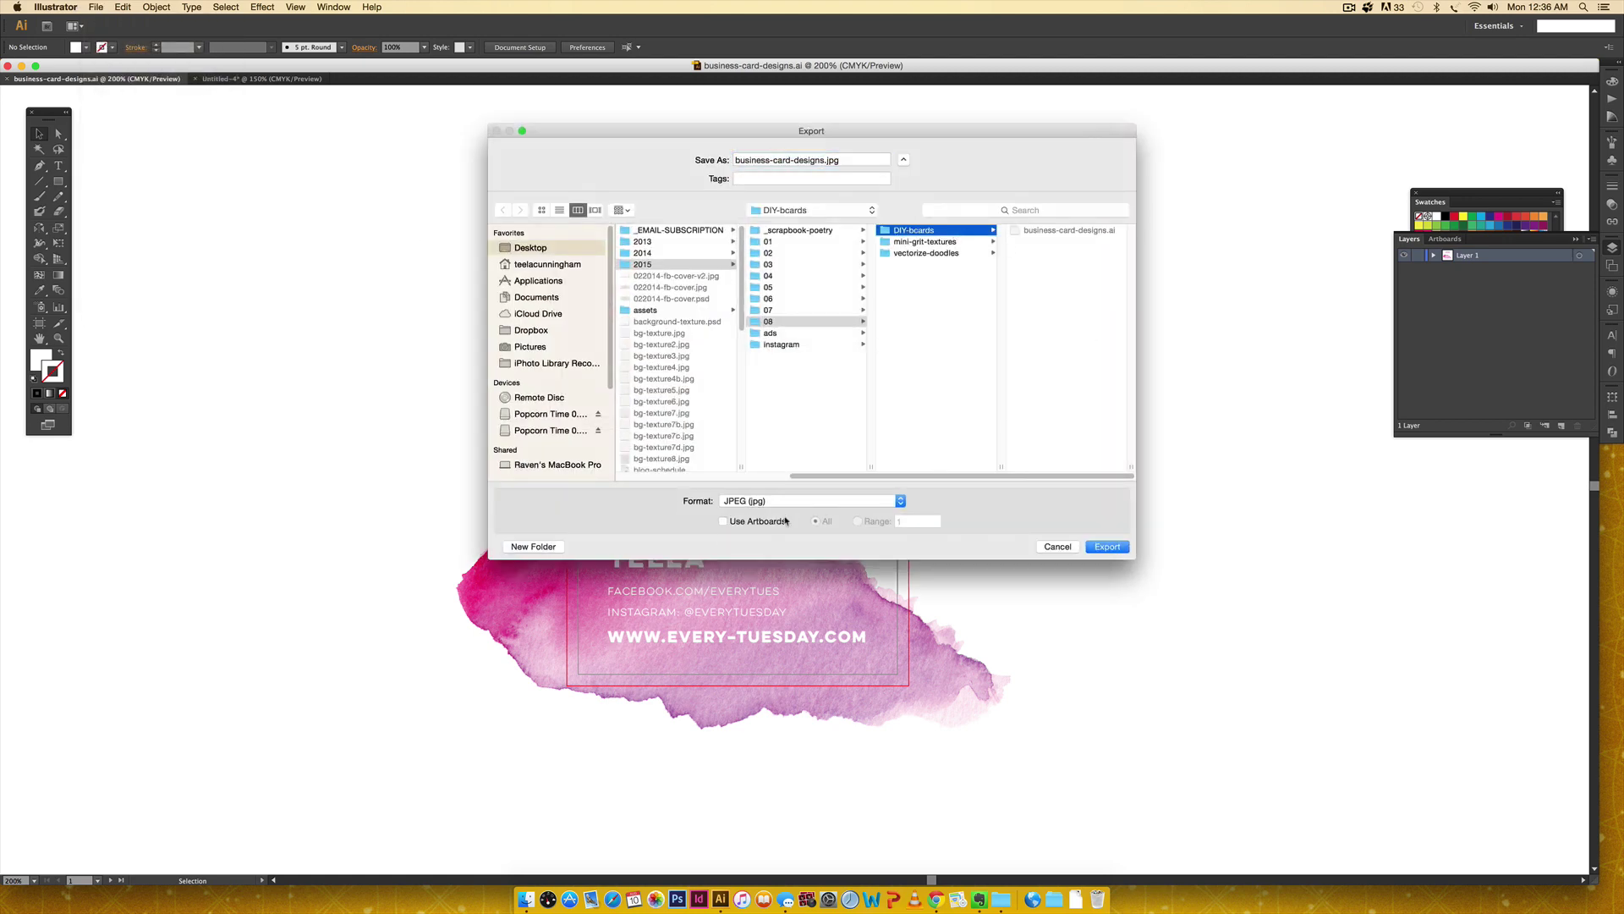
click(724, 521)
click(1108, 547)
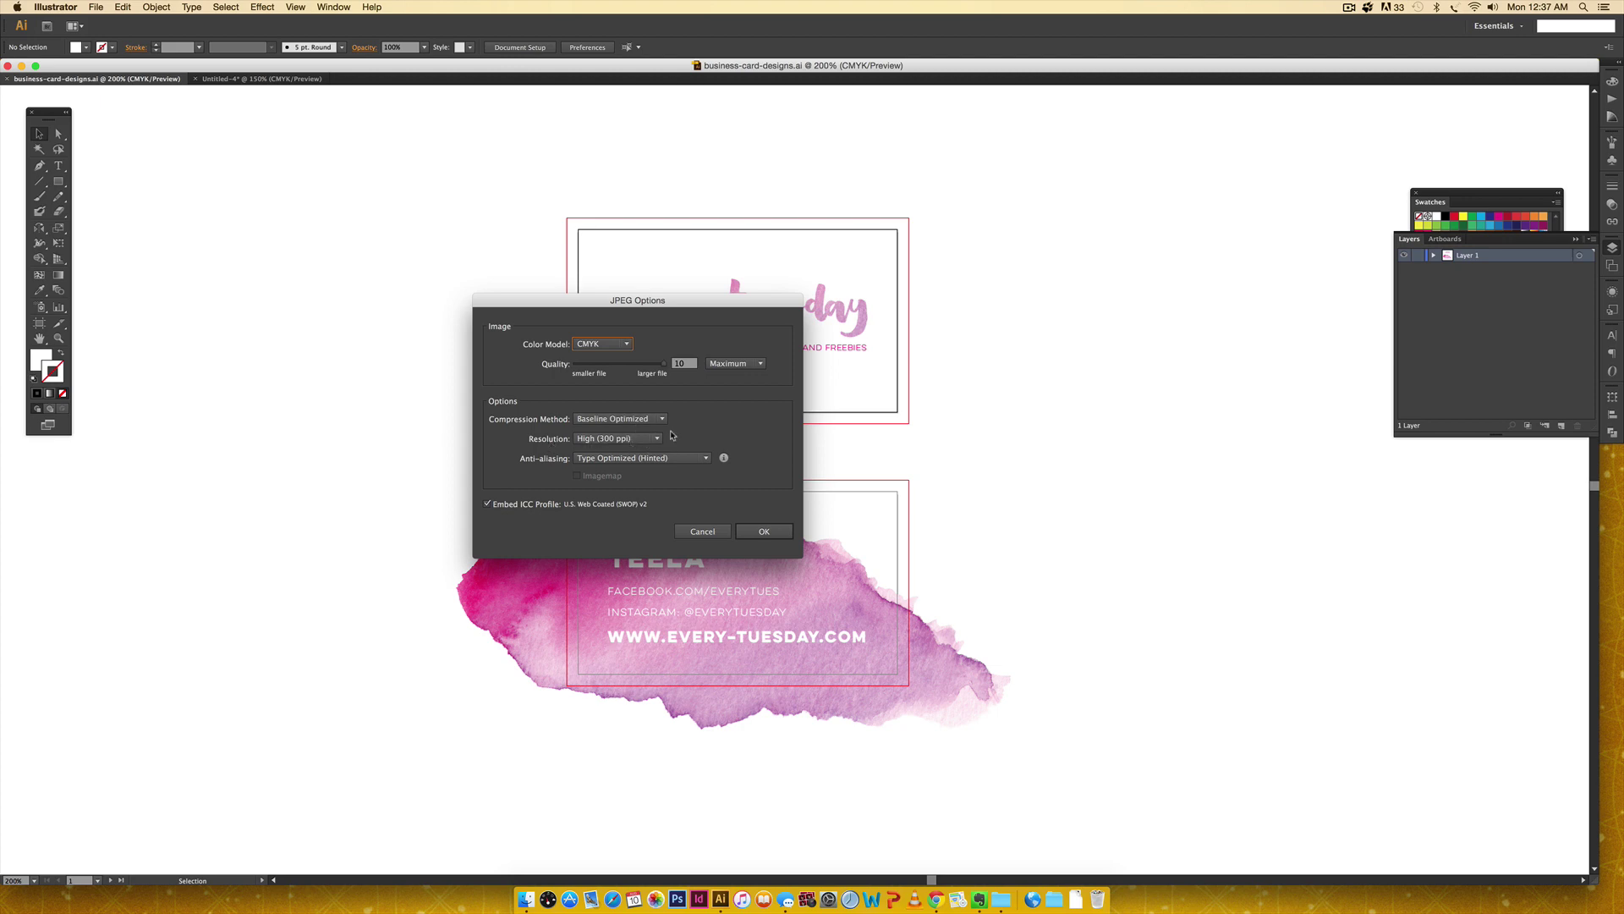
click(762, 530)
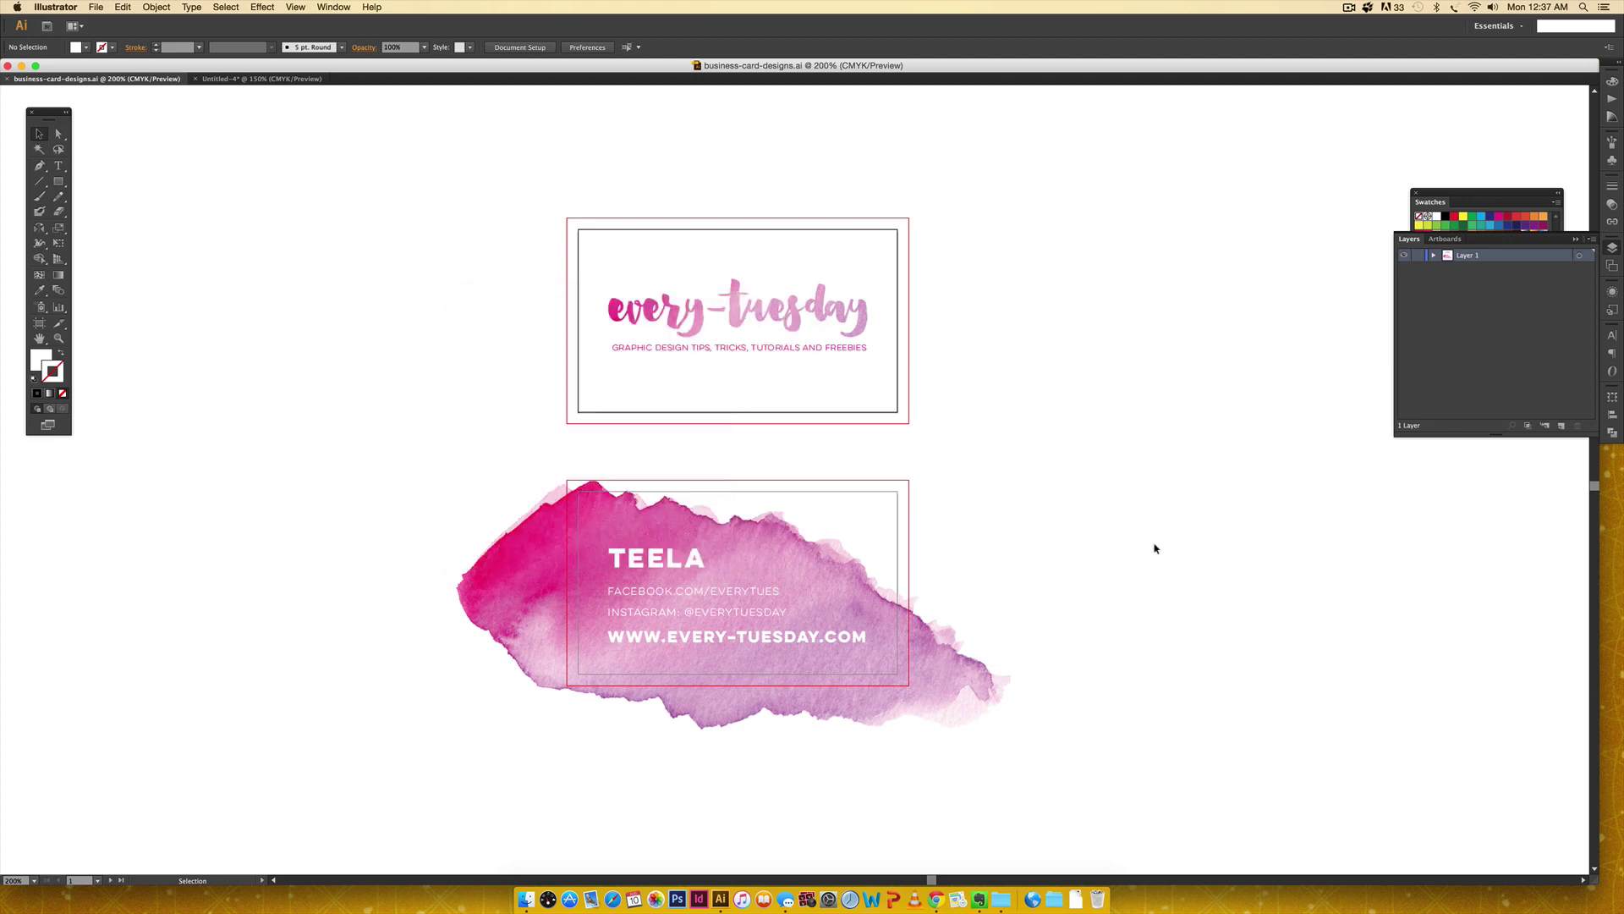
Step: Place business-card-designs-01.jpg in the untitled print sheet and align it to the bleed guides of the upper-left card slot
click(258, 79)
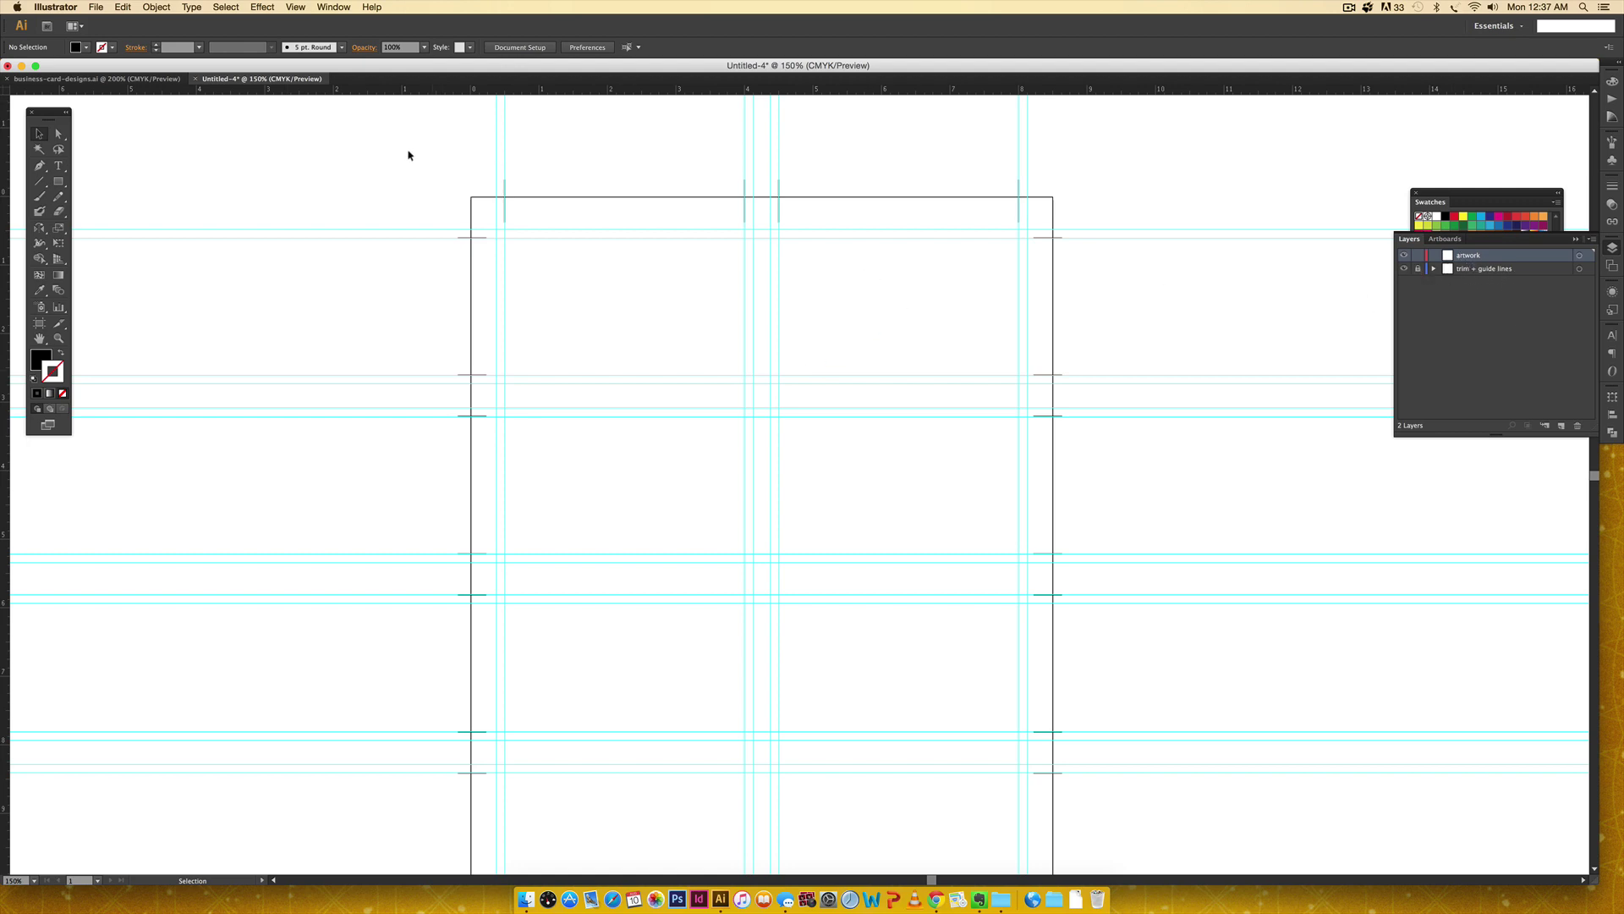
click(97, 6)
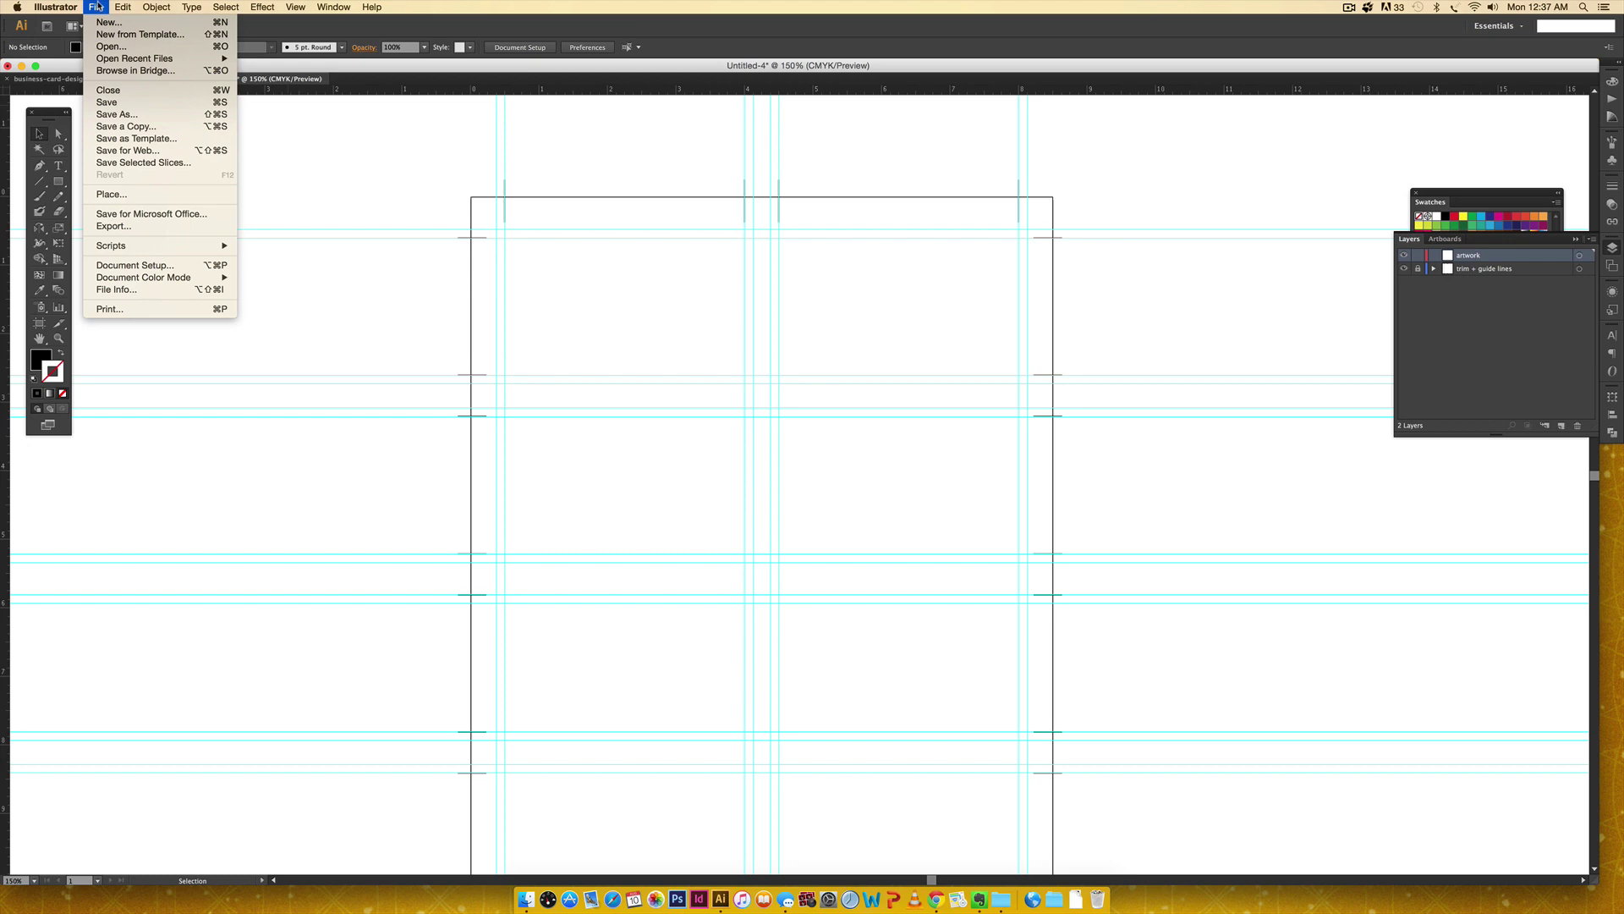
click(112, 195)
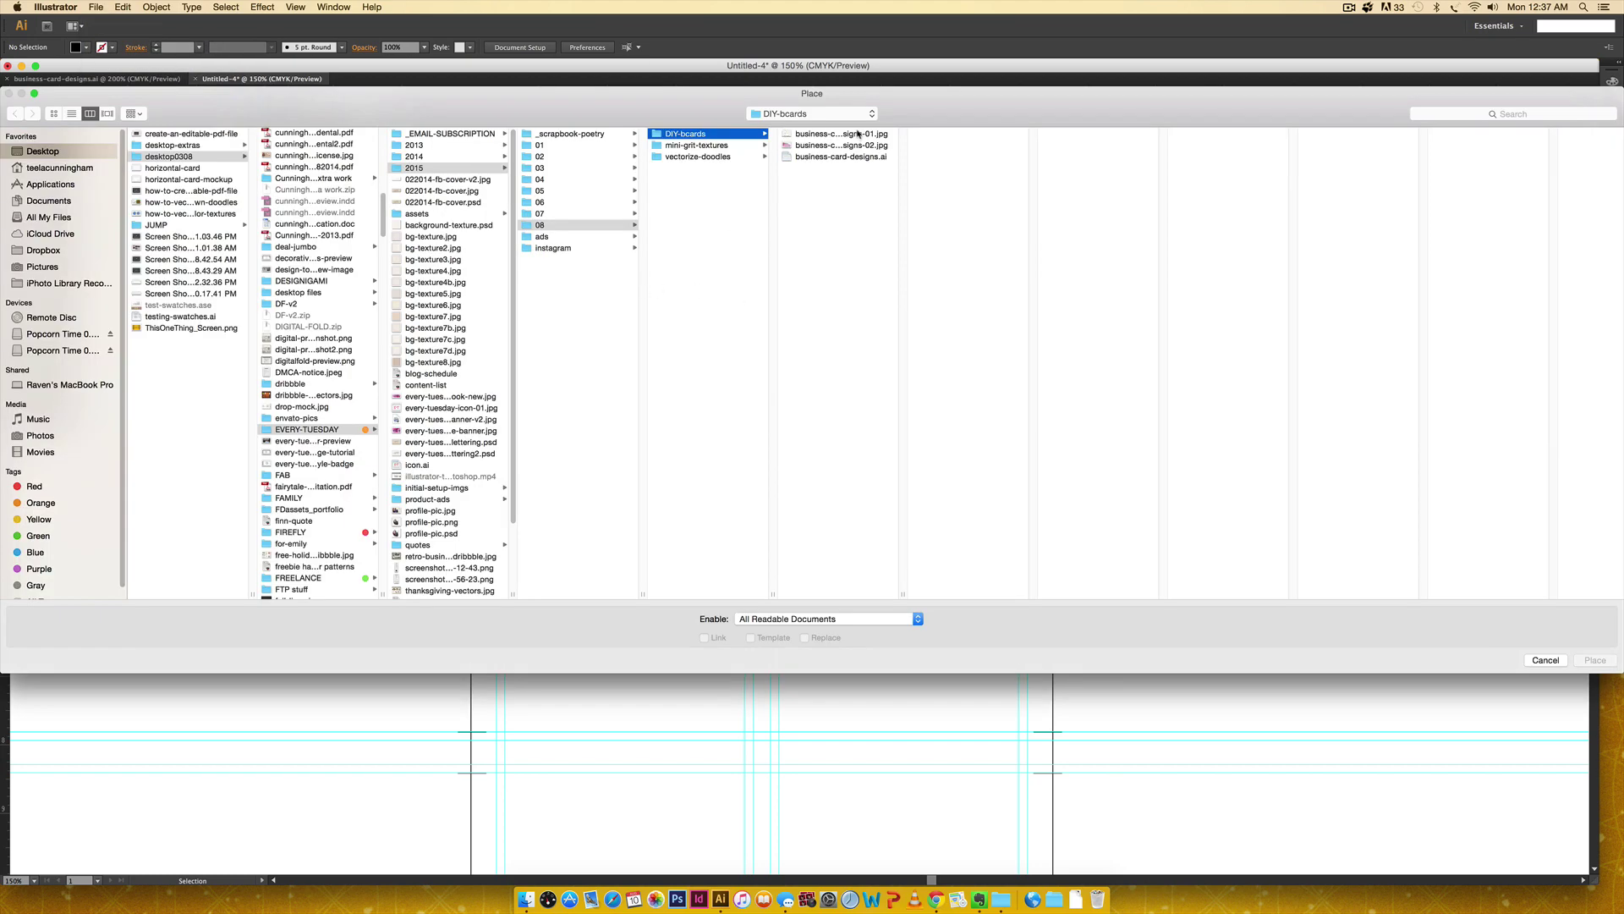
click(856, 135)
click(1595, 660)
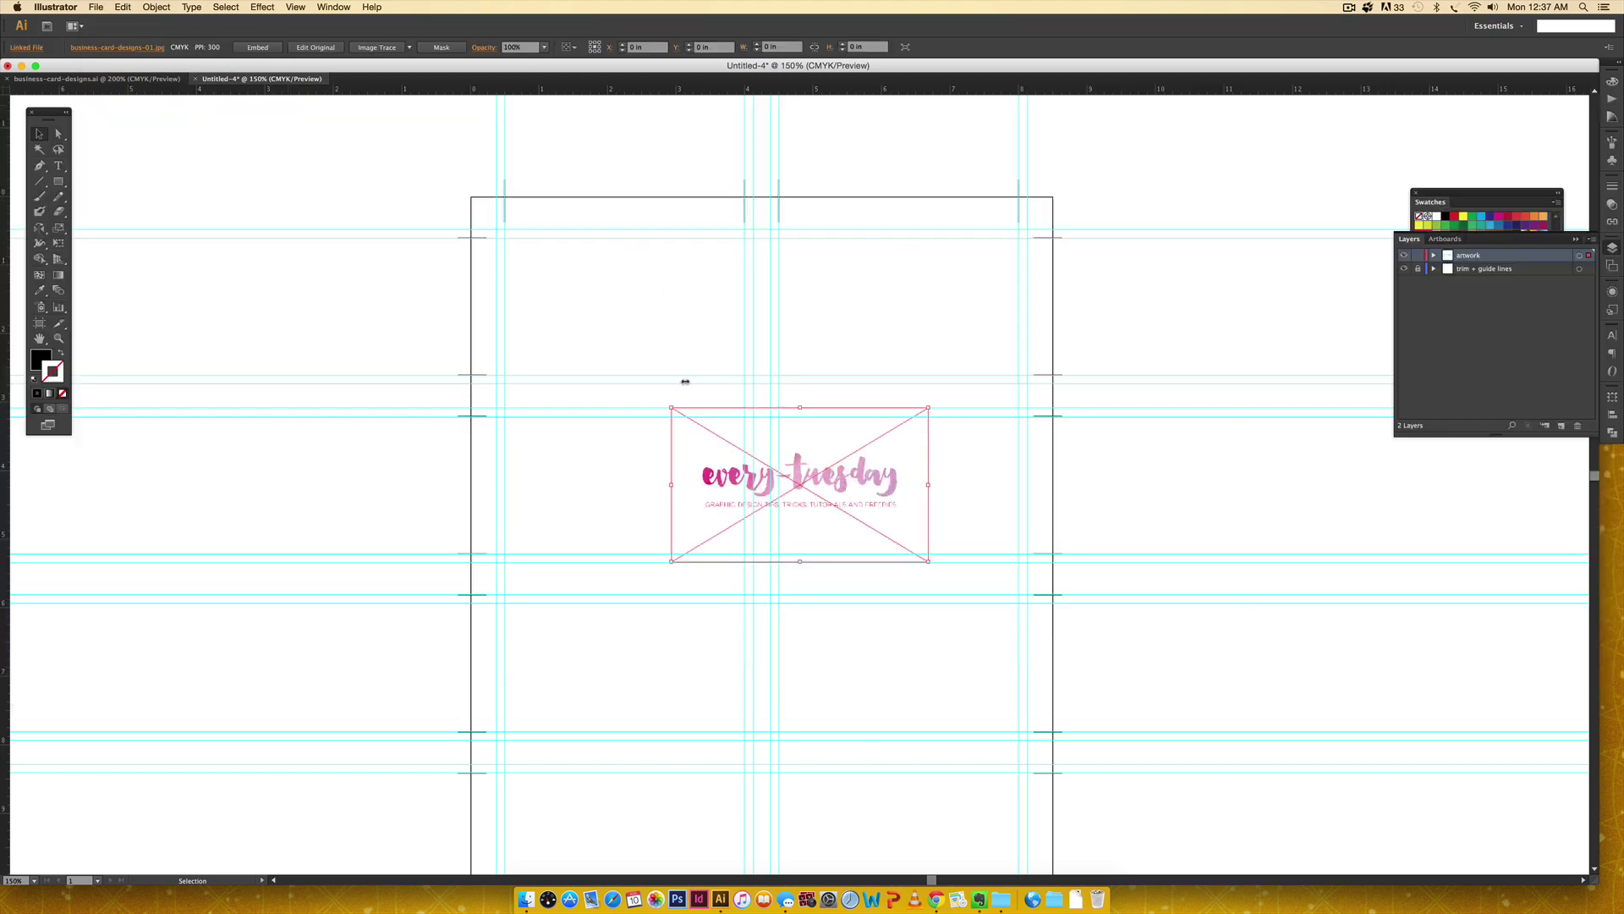
drag(801, 483, 631, 306)
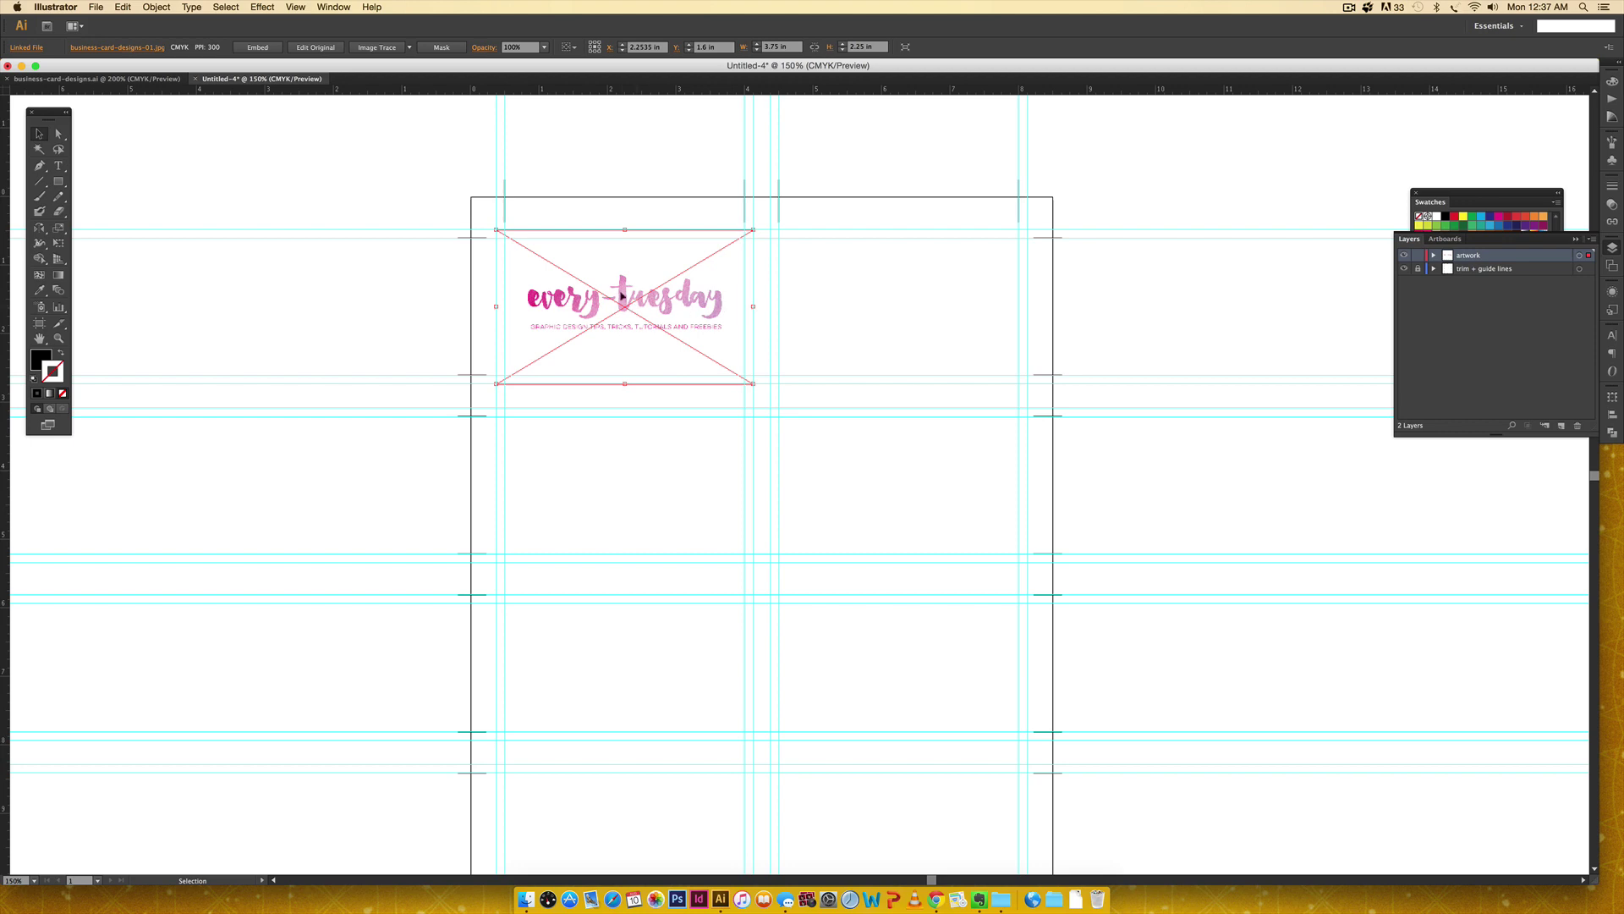
Step: Duplicate the placed card into the seven remaining card slots, aligning the copies to the bleed guides
drag(620, 281, 892, 290)
shift+click(707, 305)
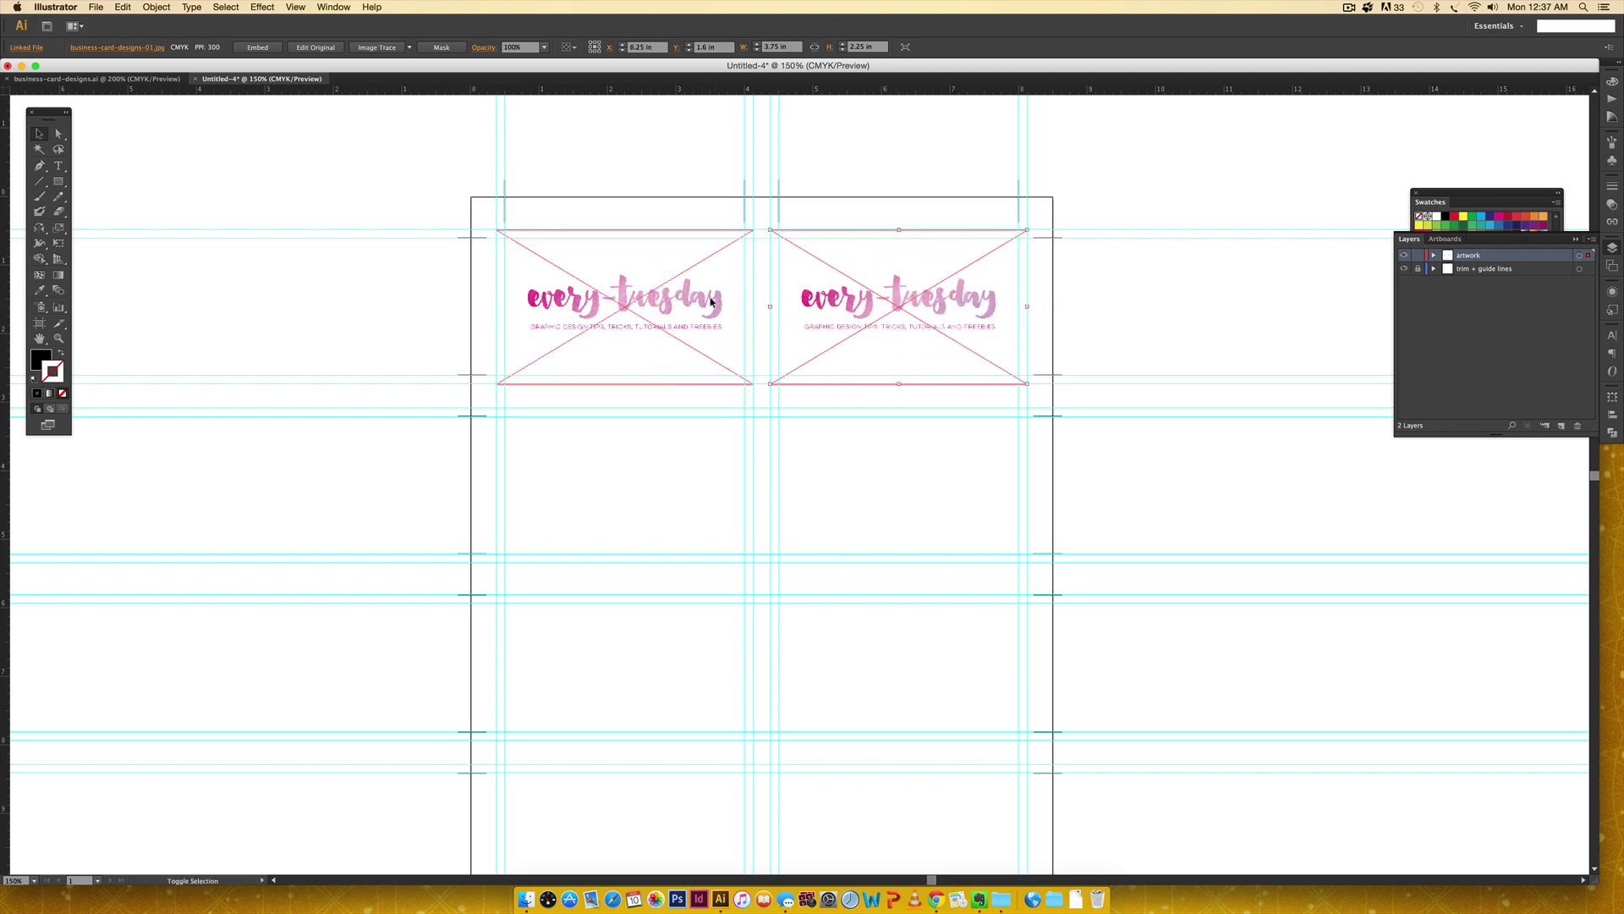
drag(701, 312, 700, 467)
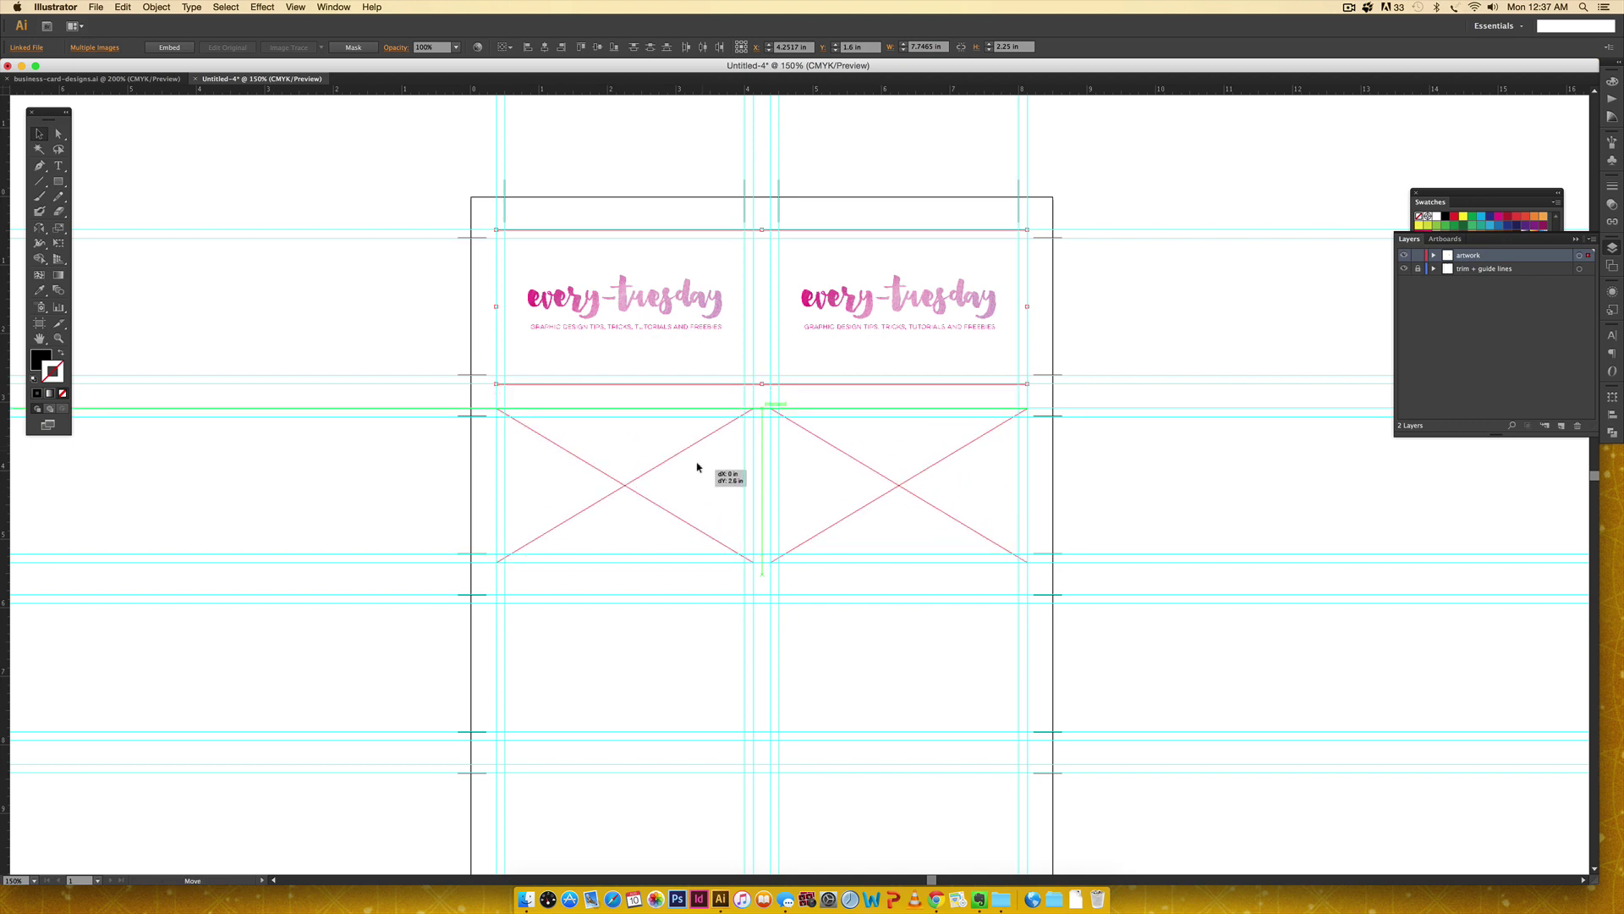
scroll(779, 420, down, 5)
drag(924, 394, 628, 520)
key(Up)
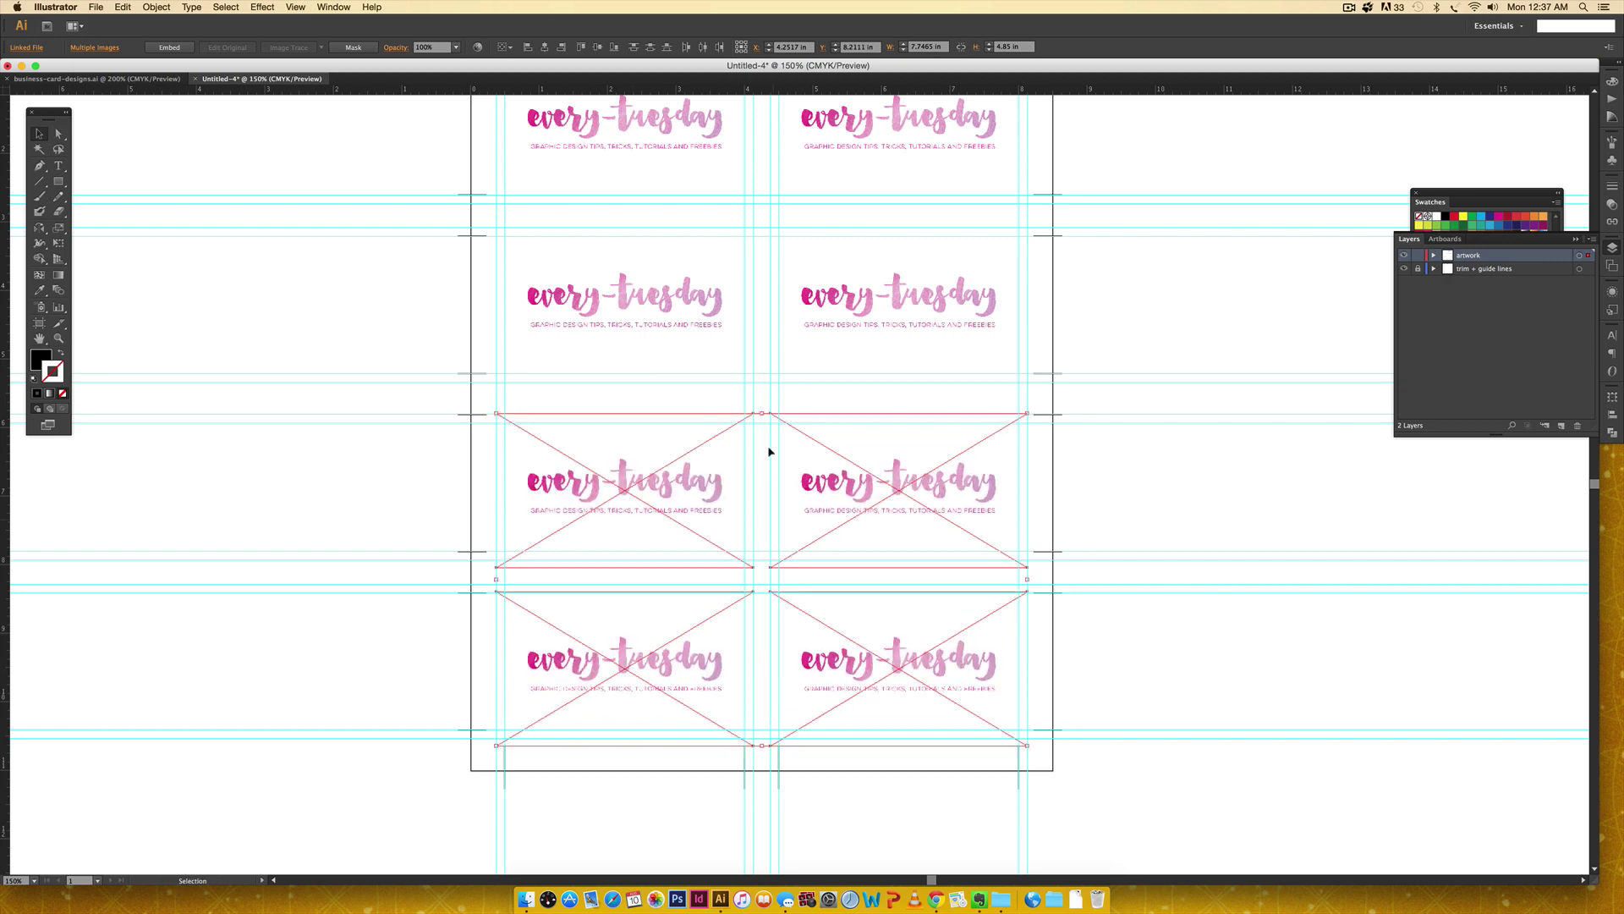
click(1284, 336)
scroll(1080, 304, up, 3)
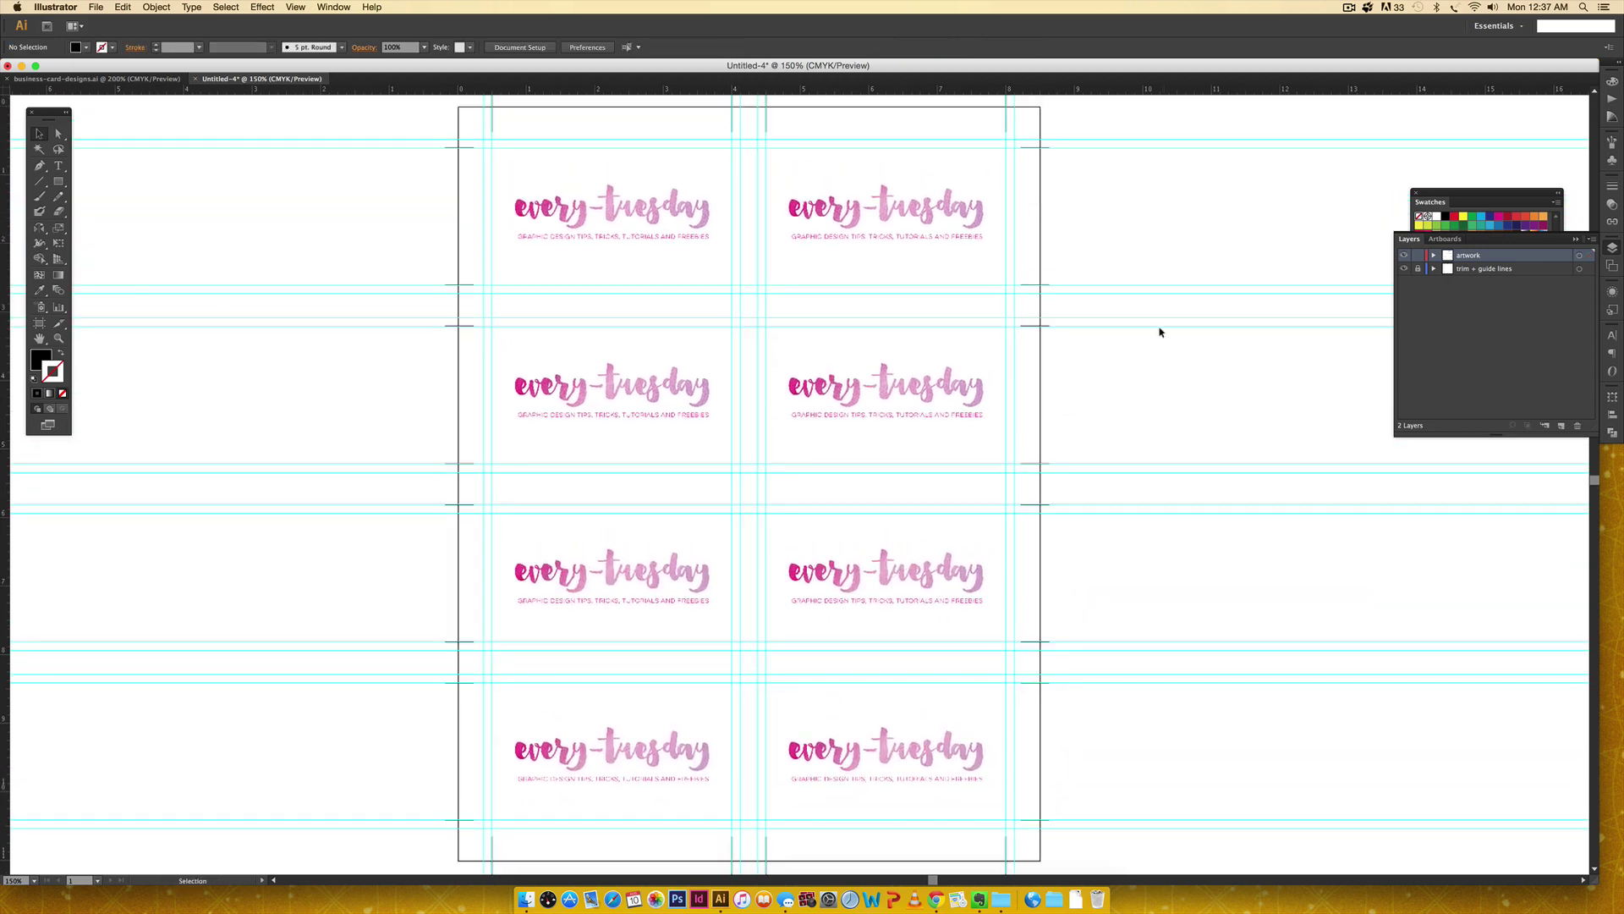
Step: Unlock the trim + guide lines layer to duplicate the artboard with its artwork to the right of the original, and relock the layer
key(super+minus)
key(super+minus)
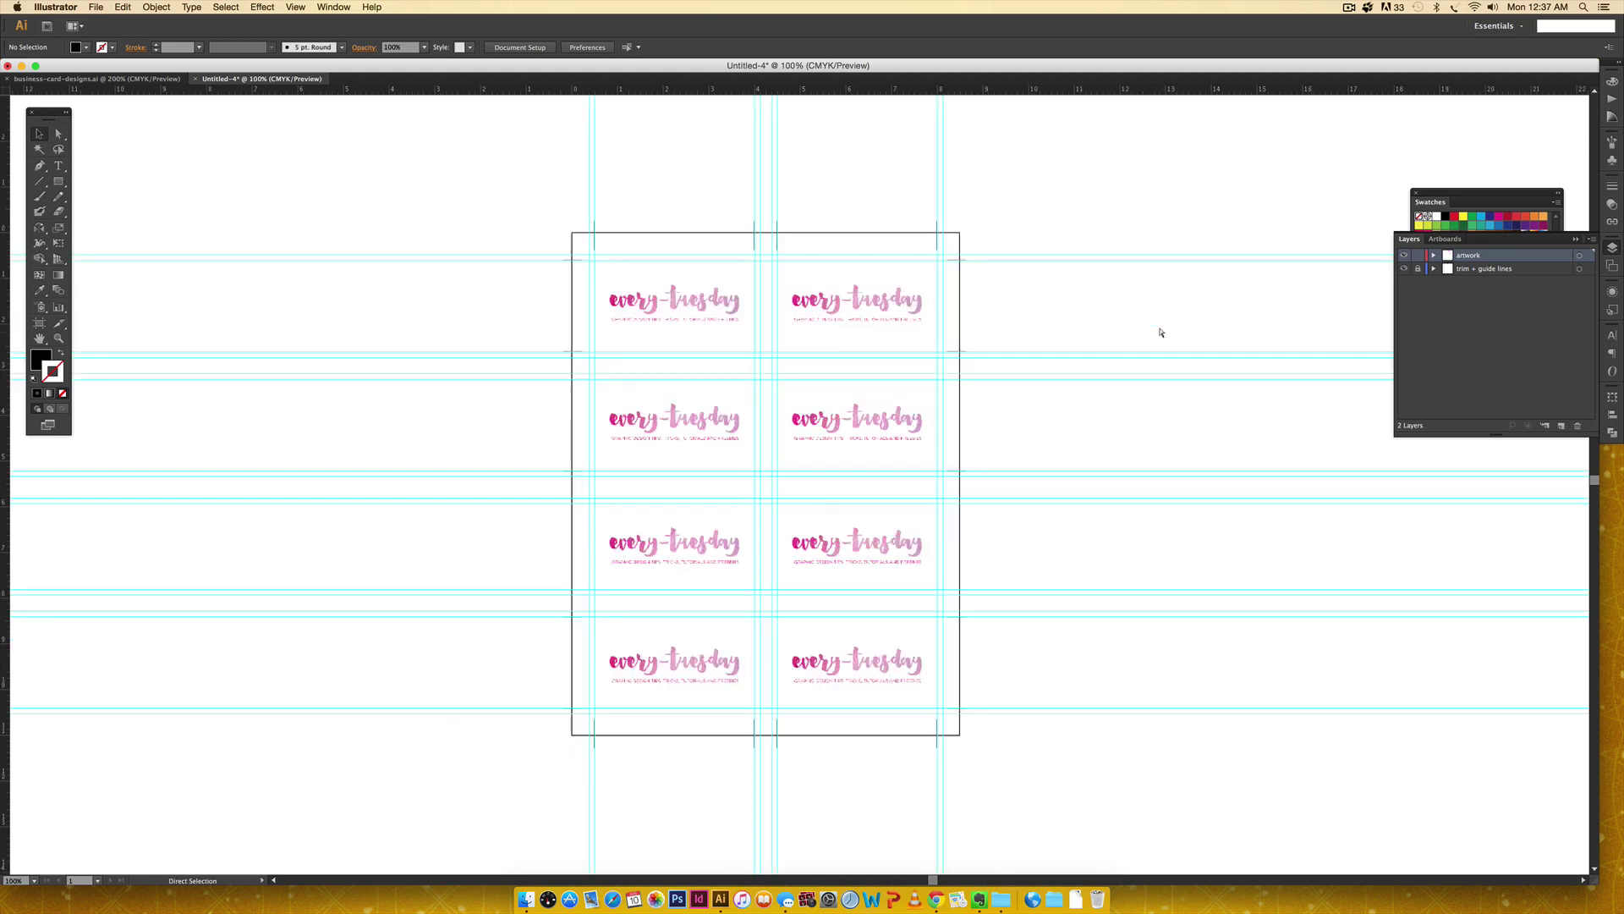
drag(1185, 330, 898, 332)
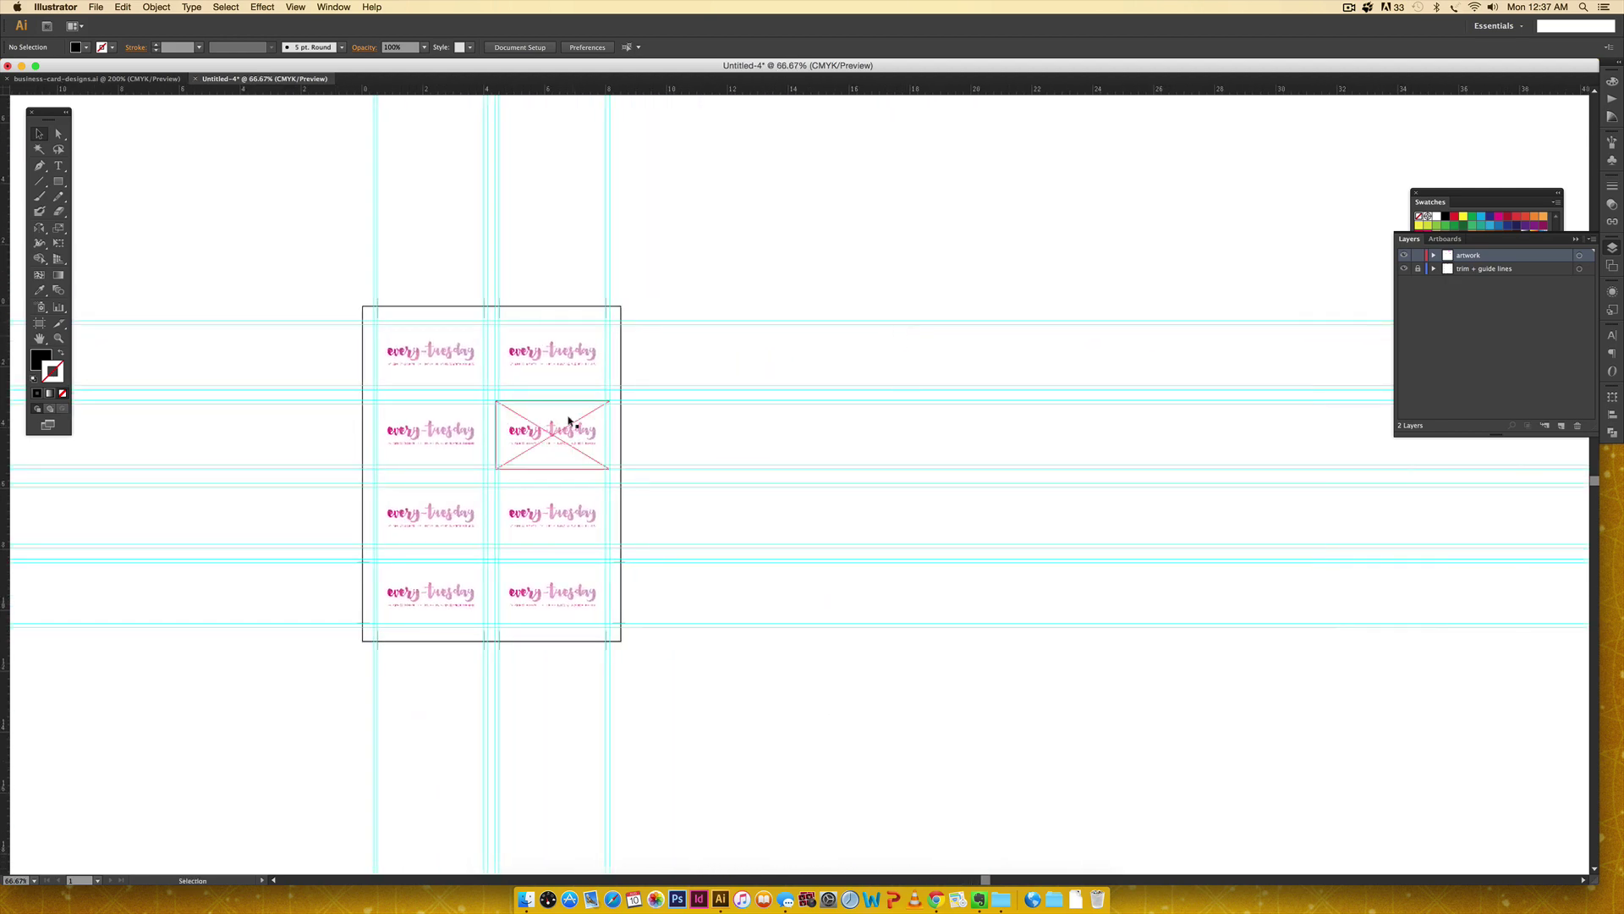
click(1418, 269)
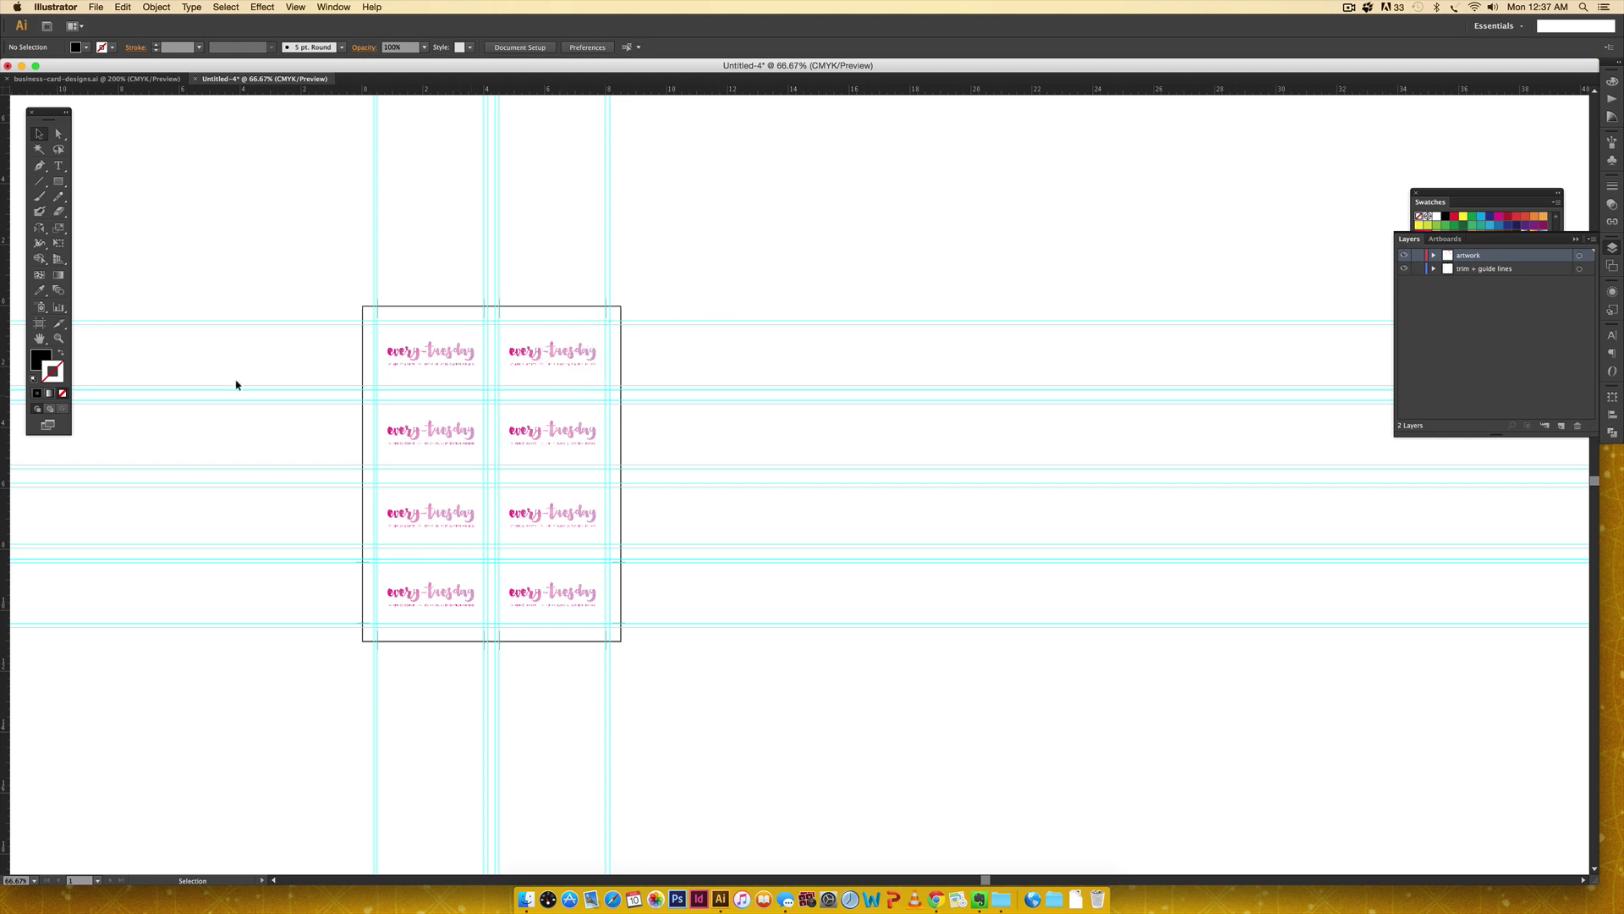
click(38, 324)
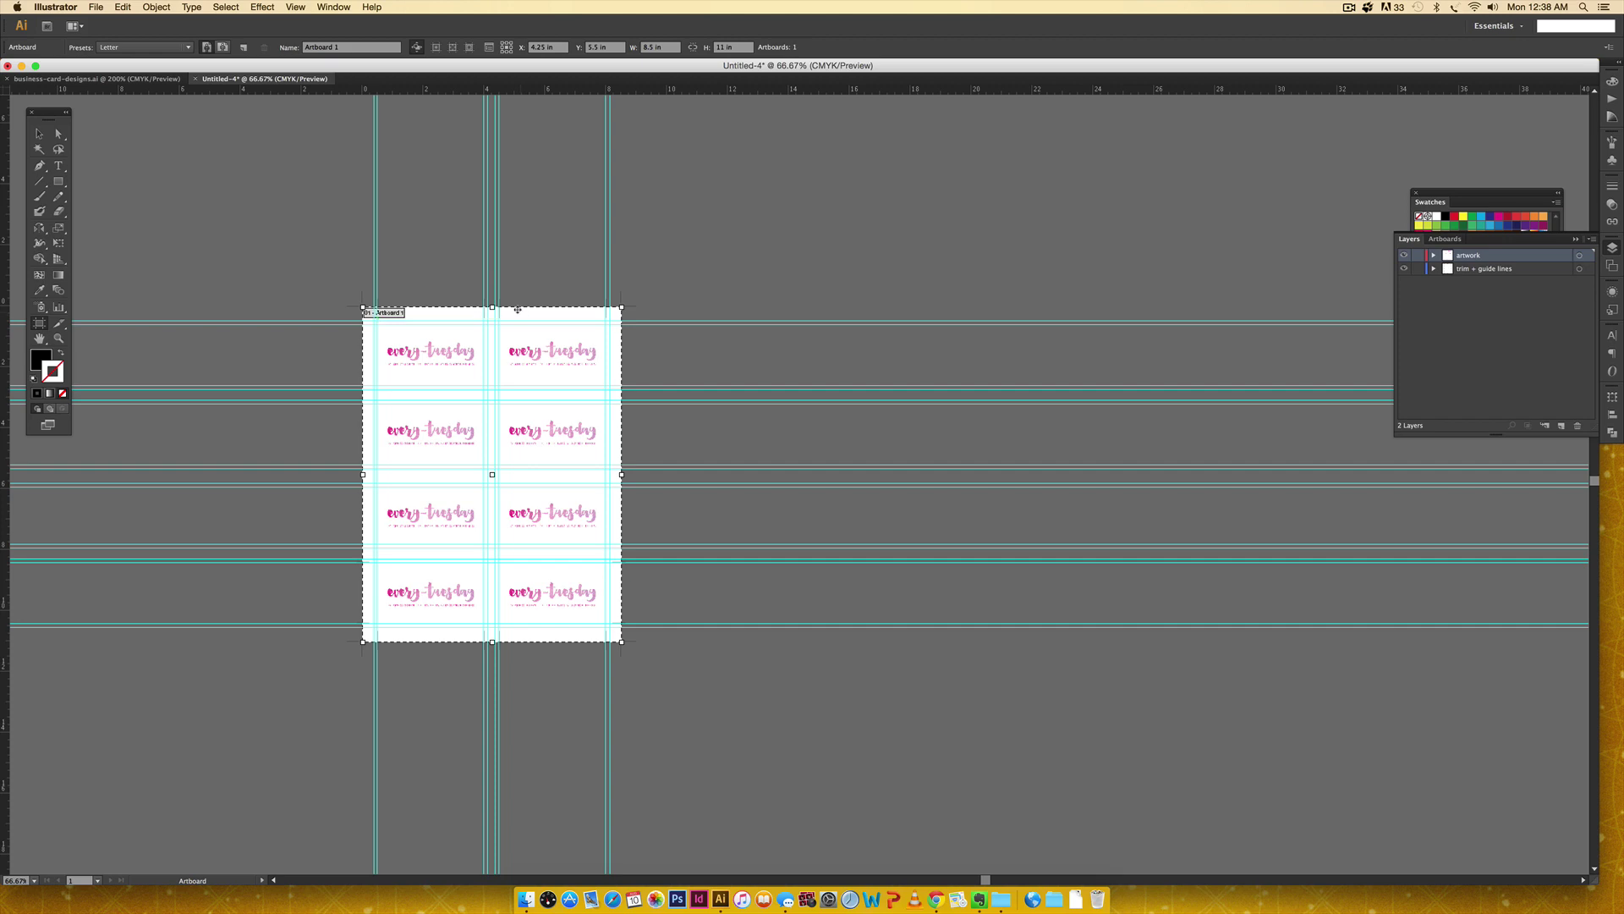
drag(512, 311, 836, 314)
key(Escape)
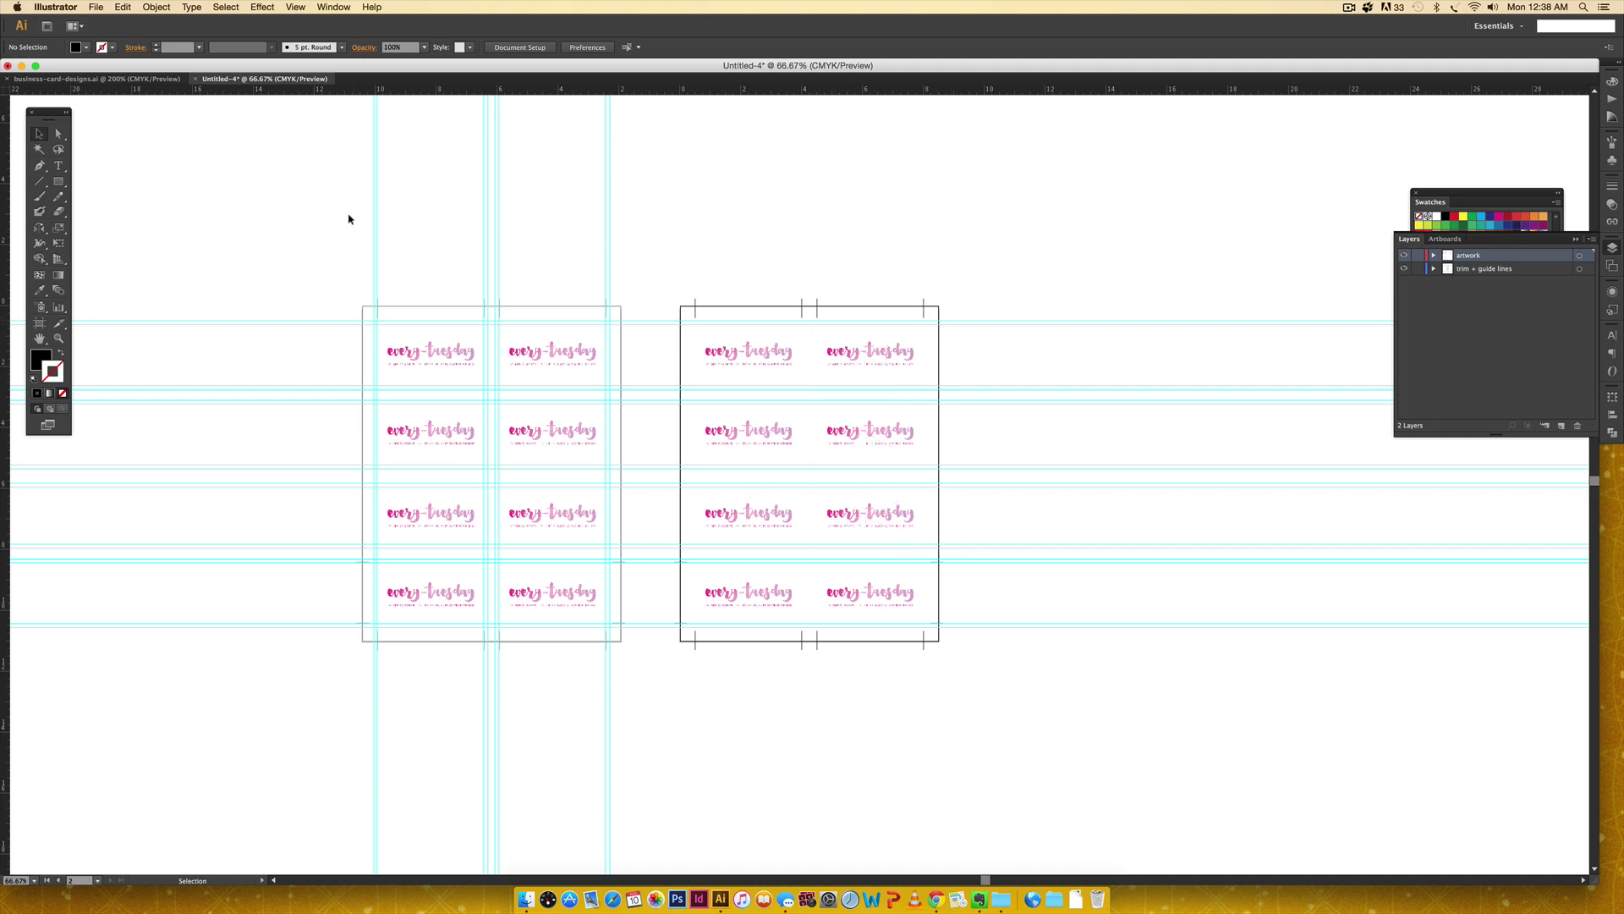
drag(349, 220, 785, 272)
key(super+equal)
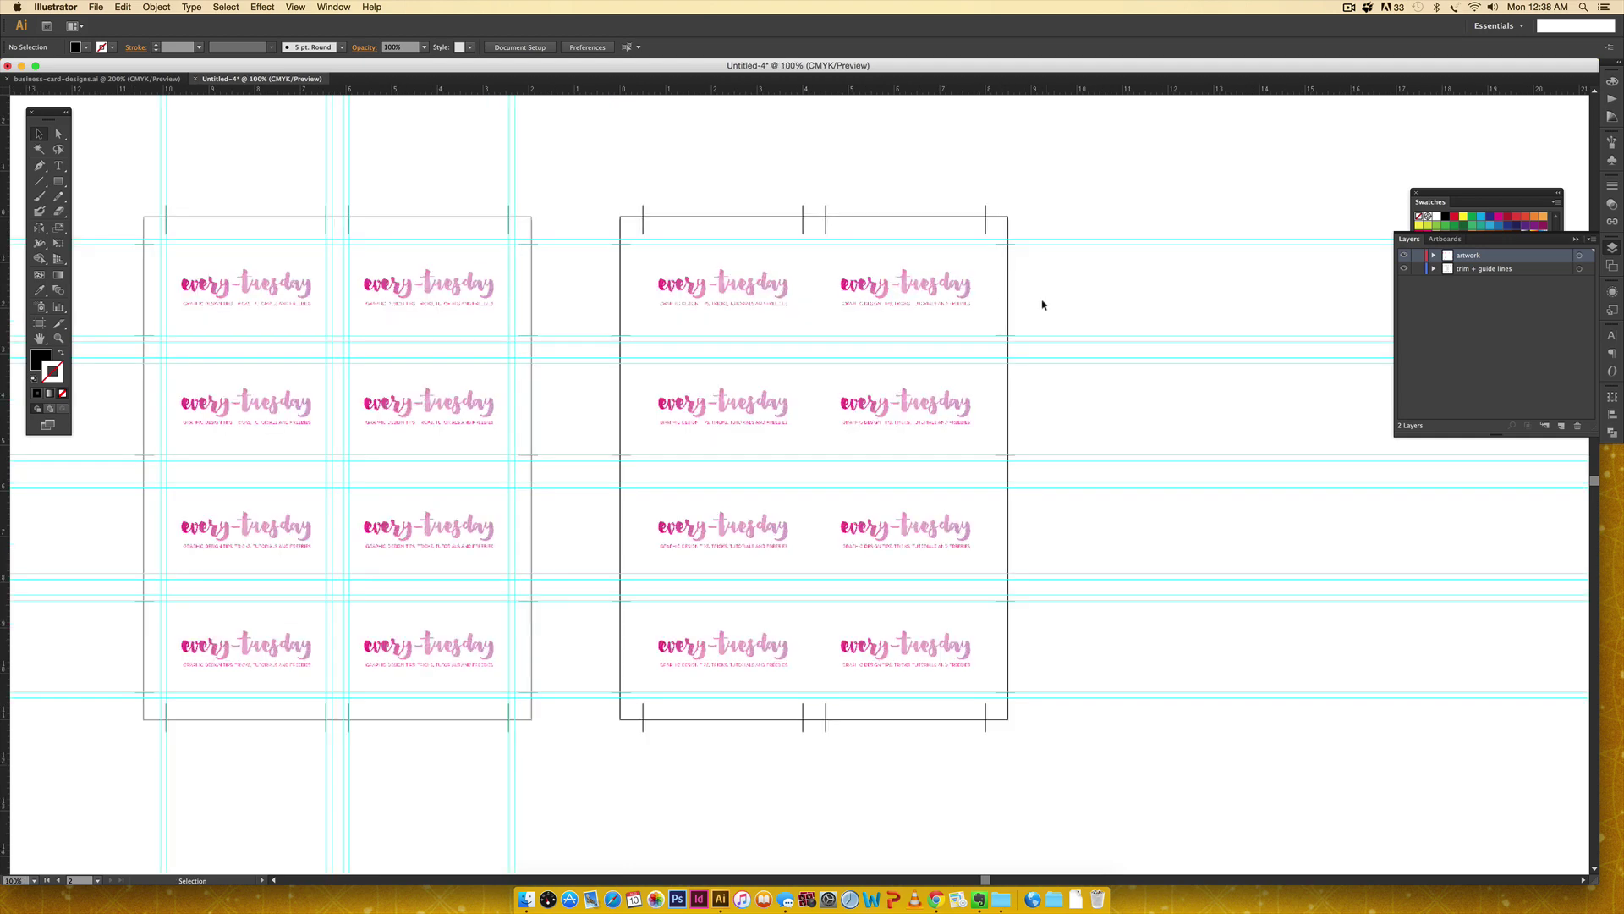
click(1418, 268)
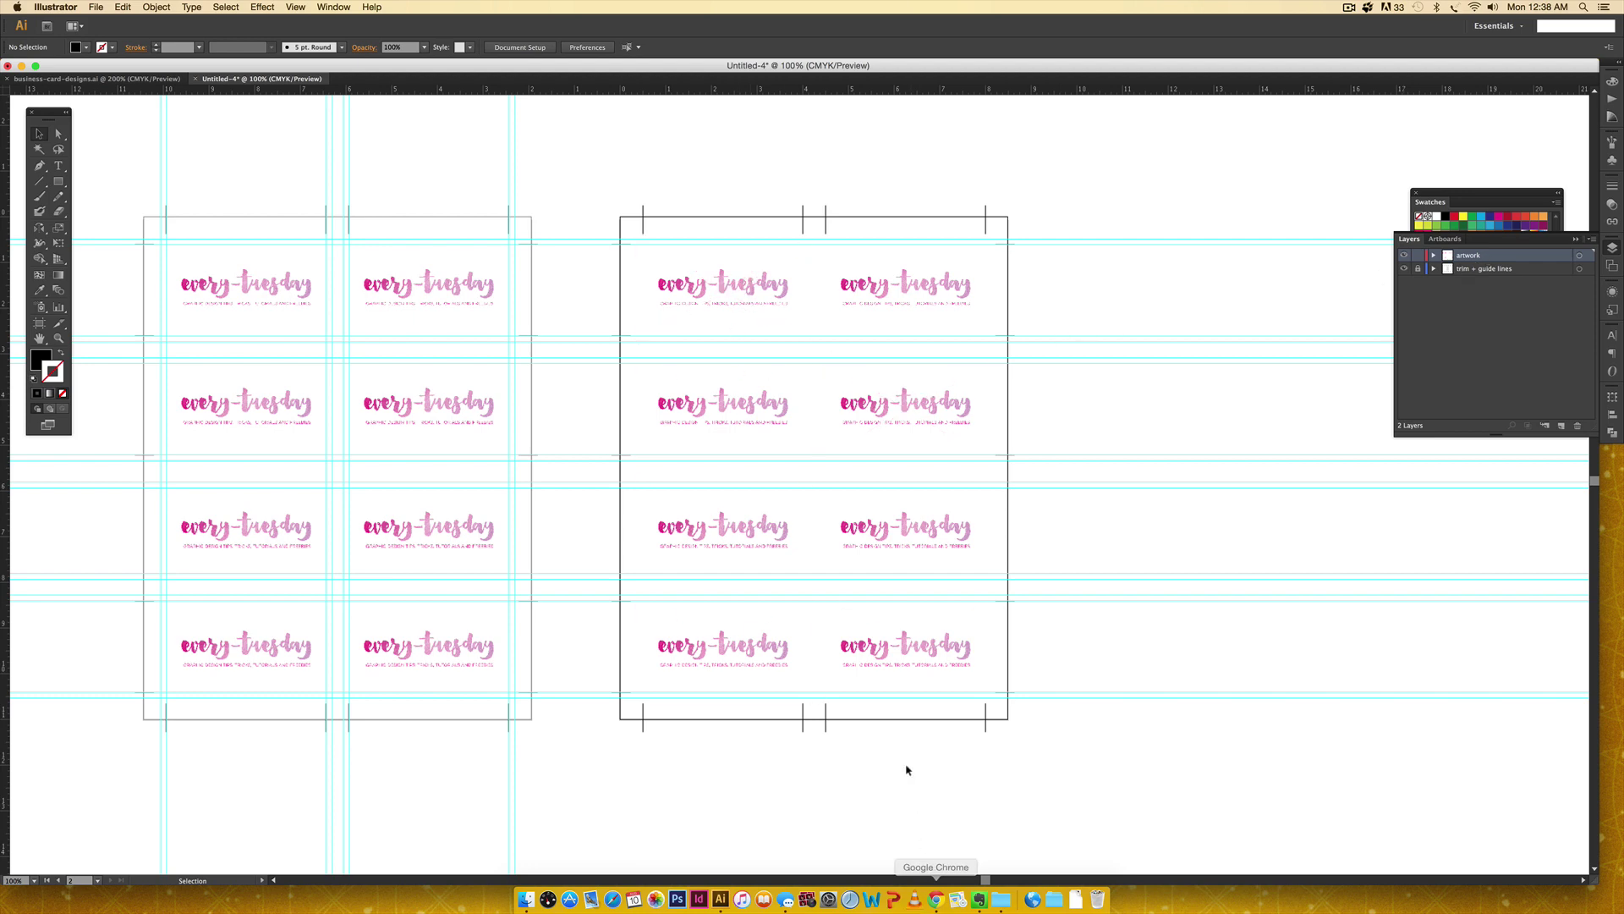
Step: Relink all eight card images on the second artboard to business-card-designs-02.jpg
drag(916, 736, 691, 274)
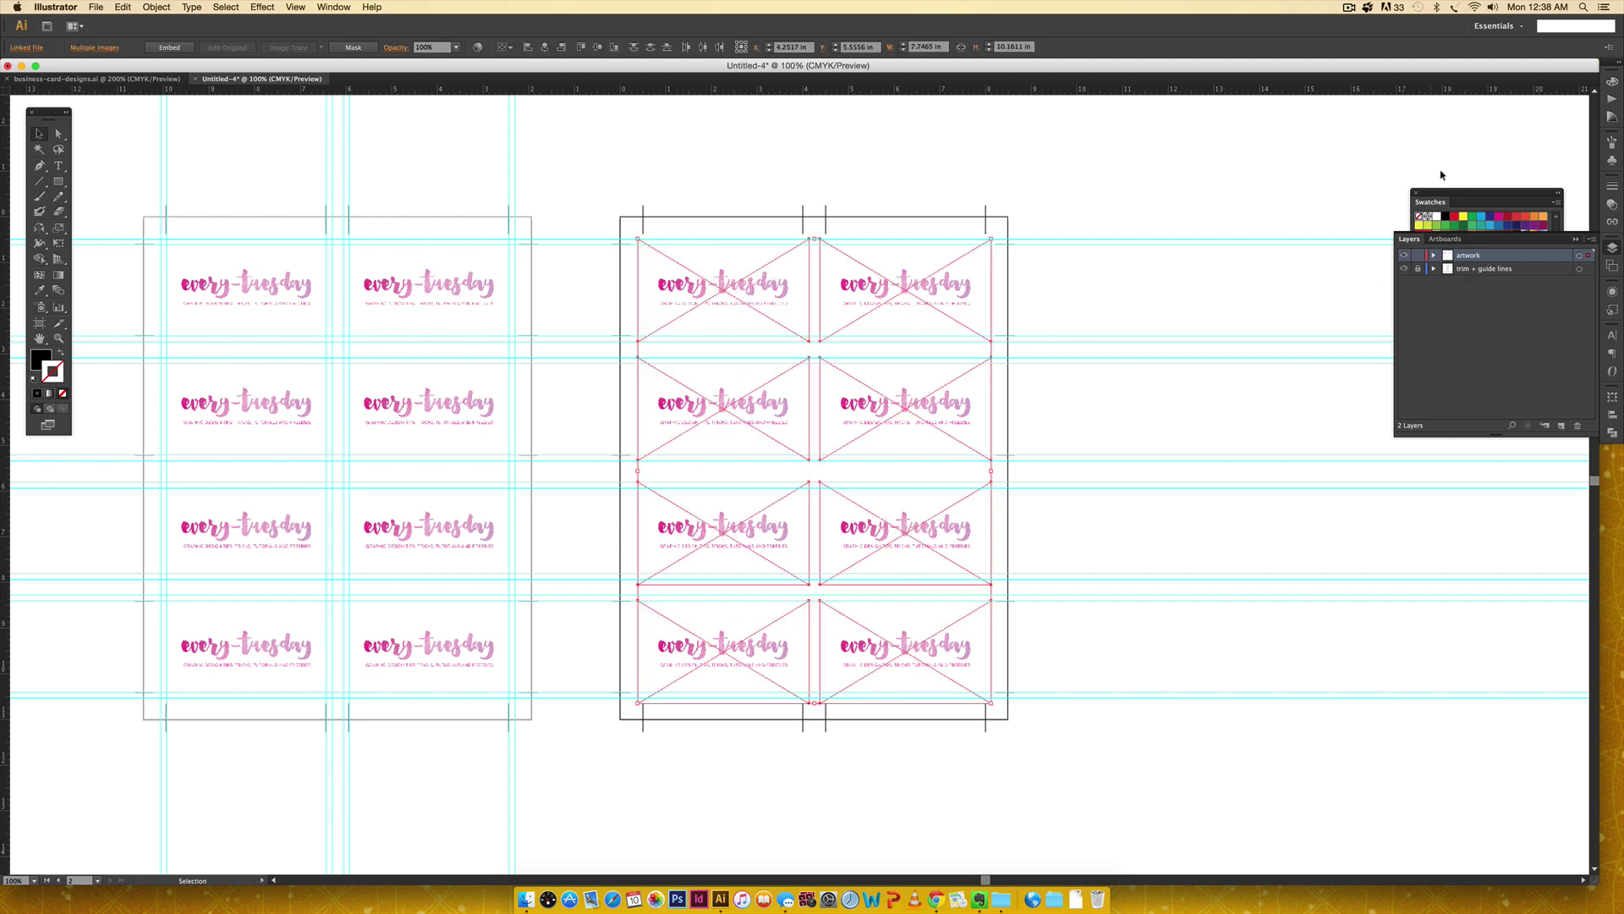
click(1613, 221)
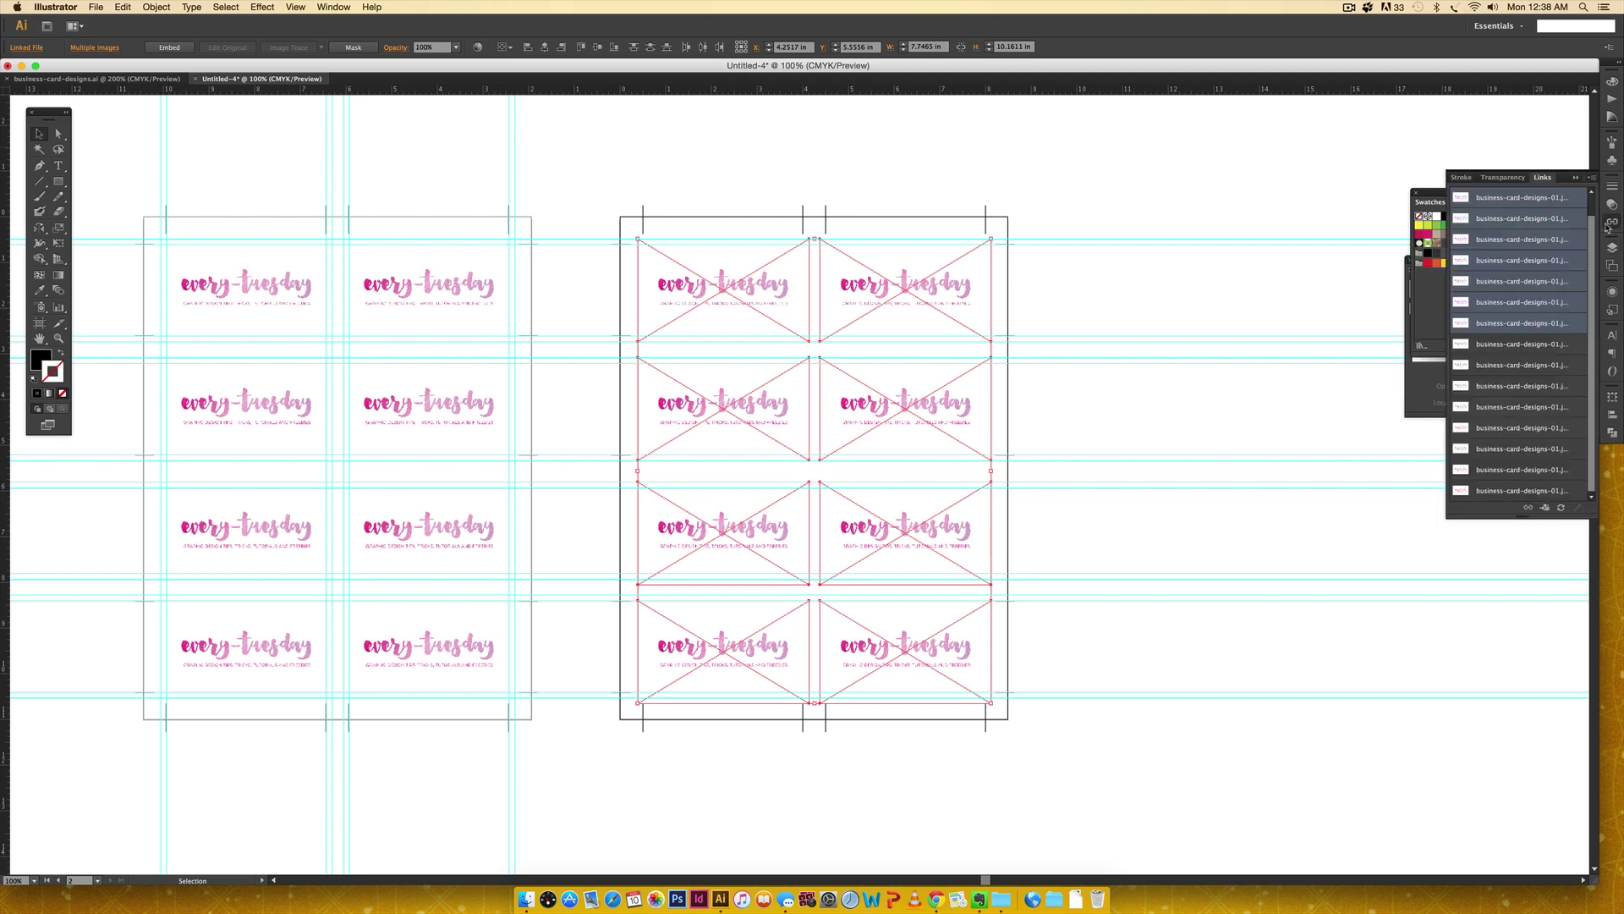
click(332, 7)
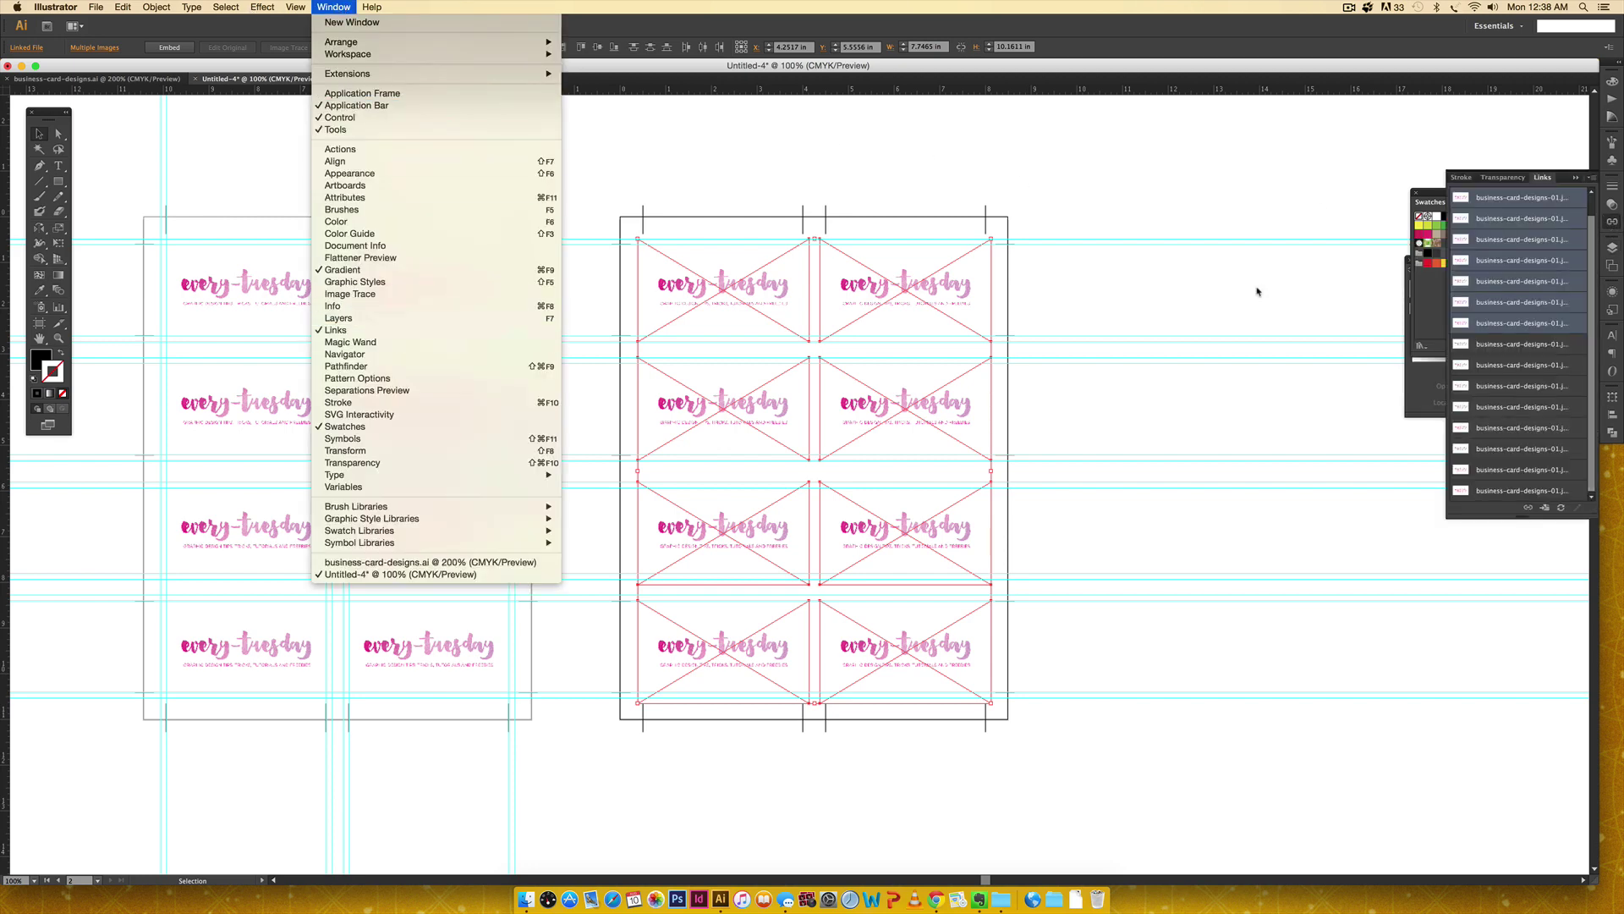
click(1211, 259)
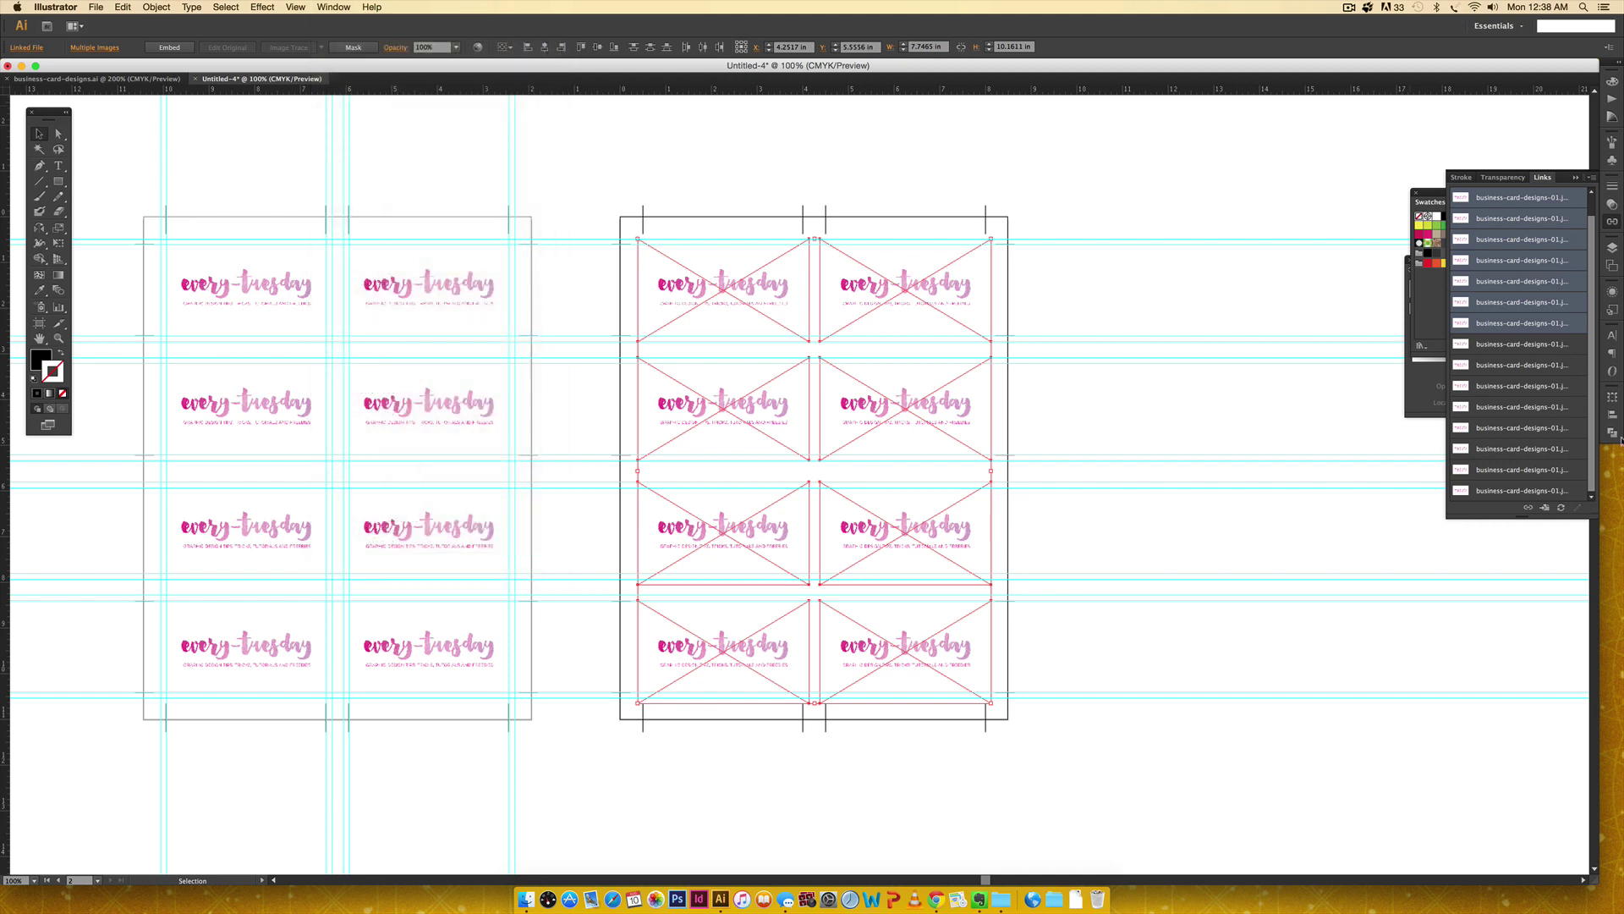
click(1528, 509)
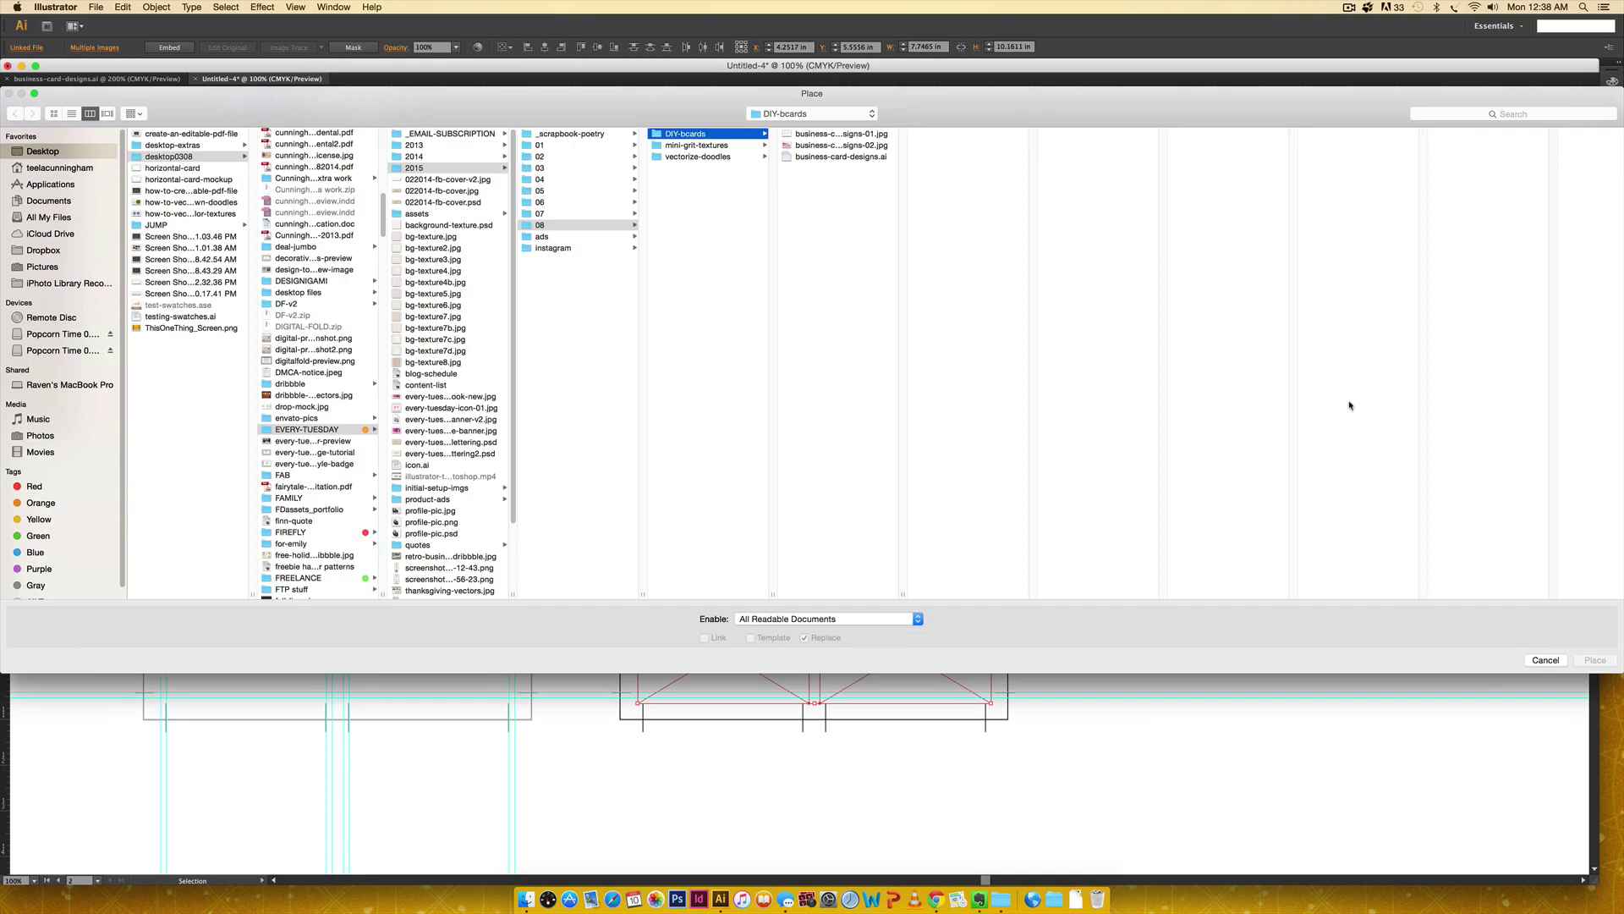
double_click(810, 145)
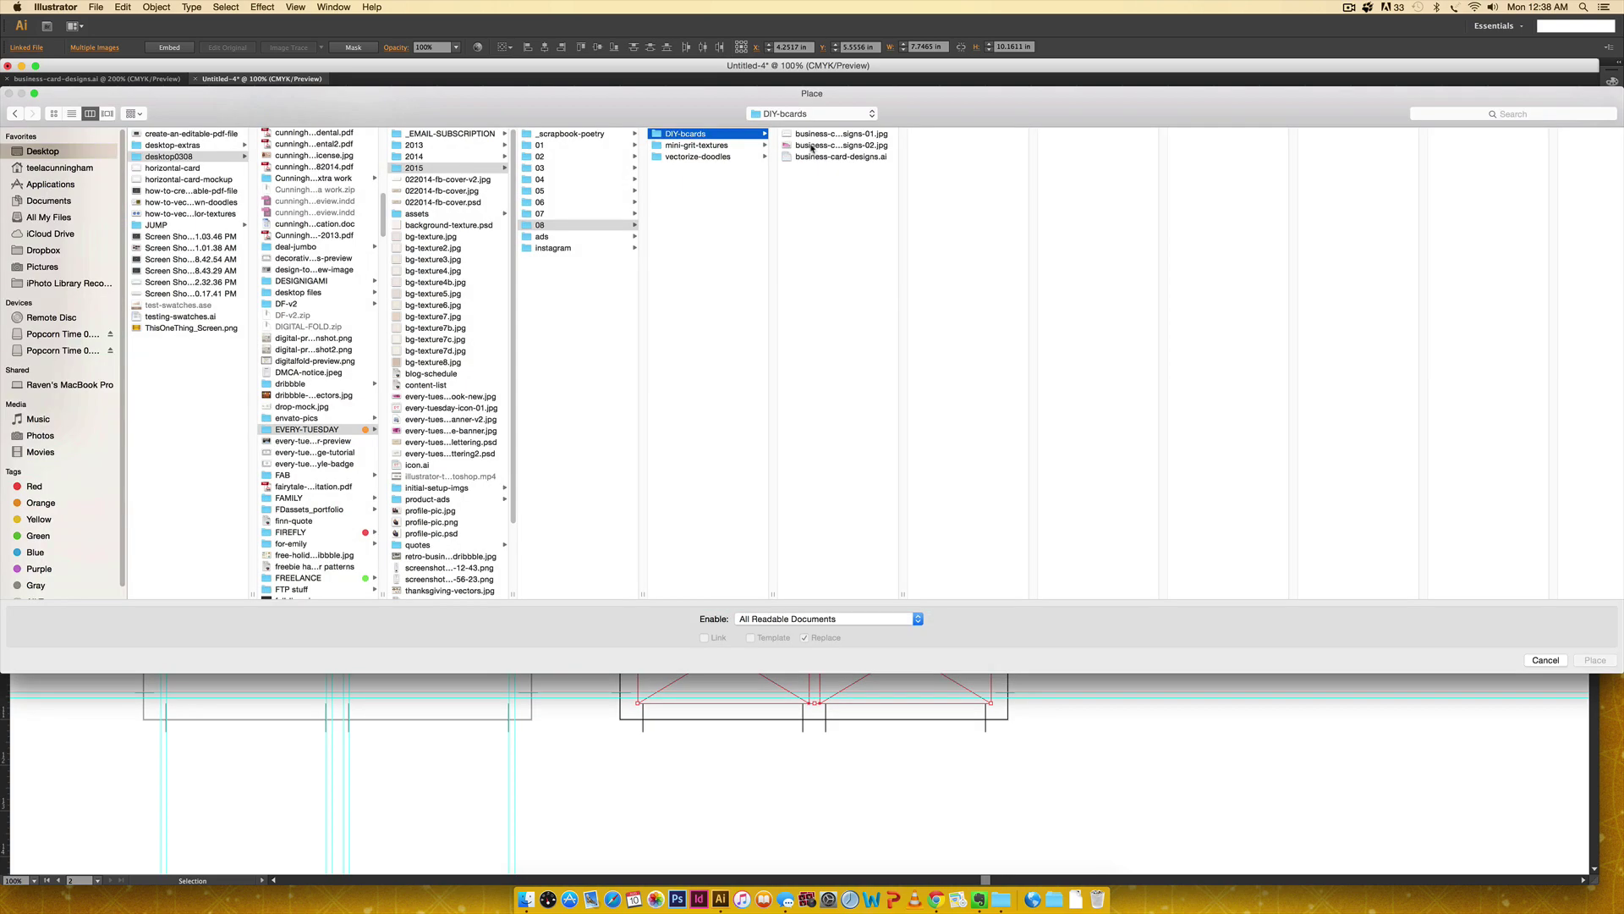
double_click(811, 145)
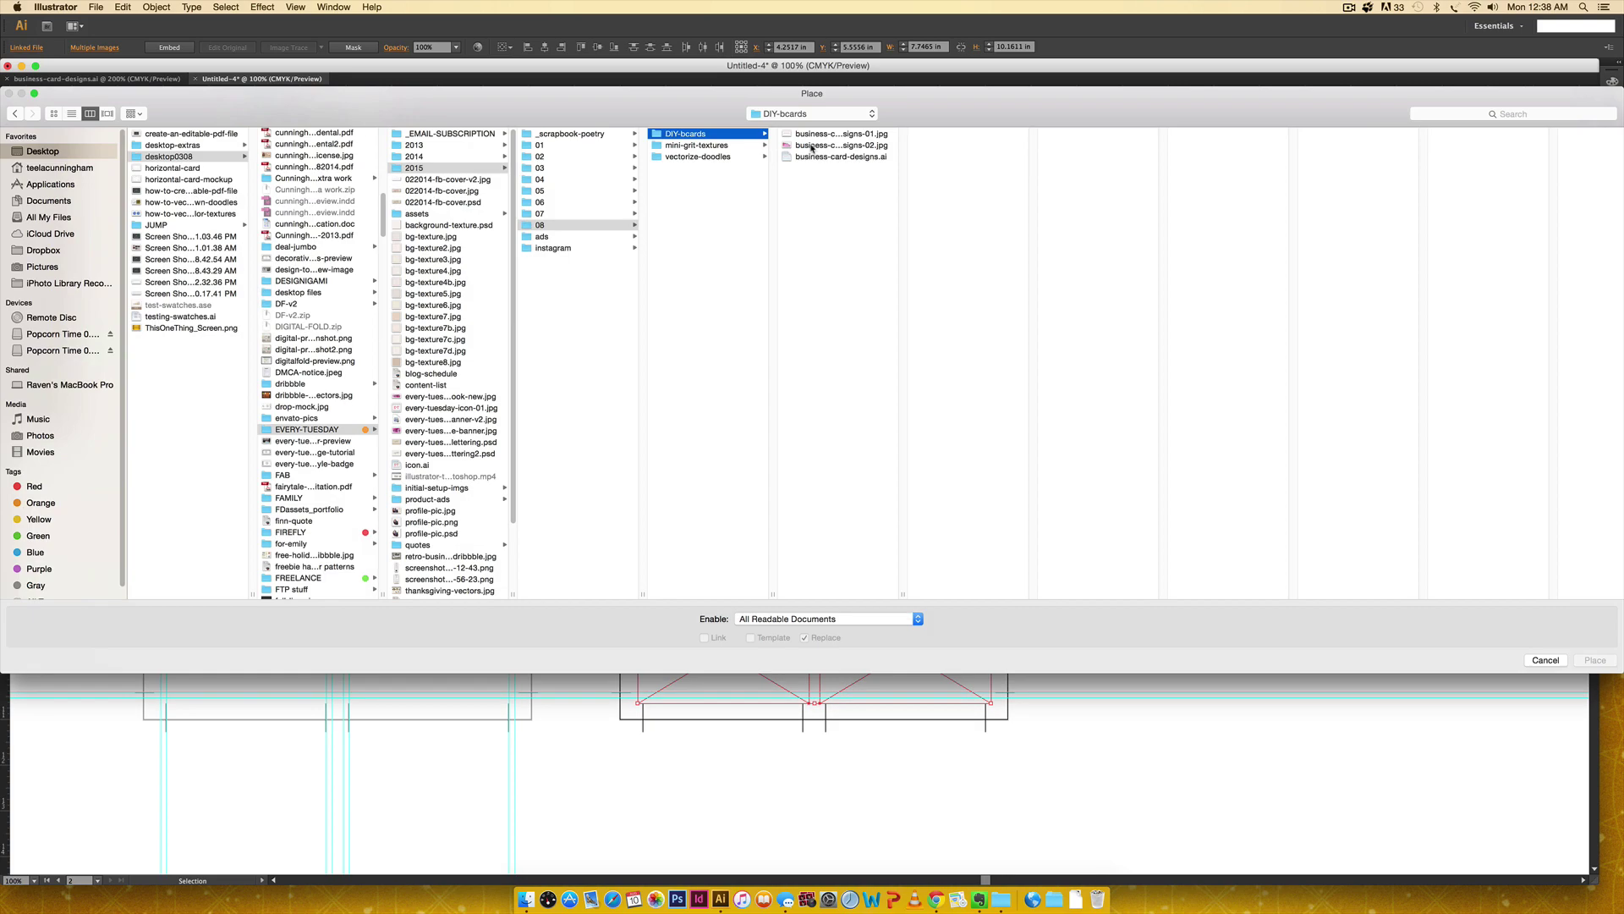
double_click(810, 145)
click(810, 146)
click(811, 146)
click(810, 146)
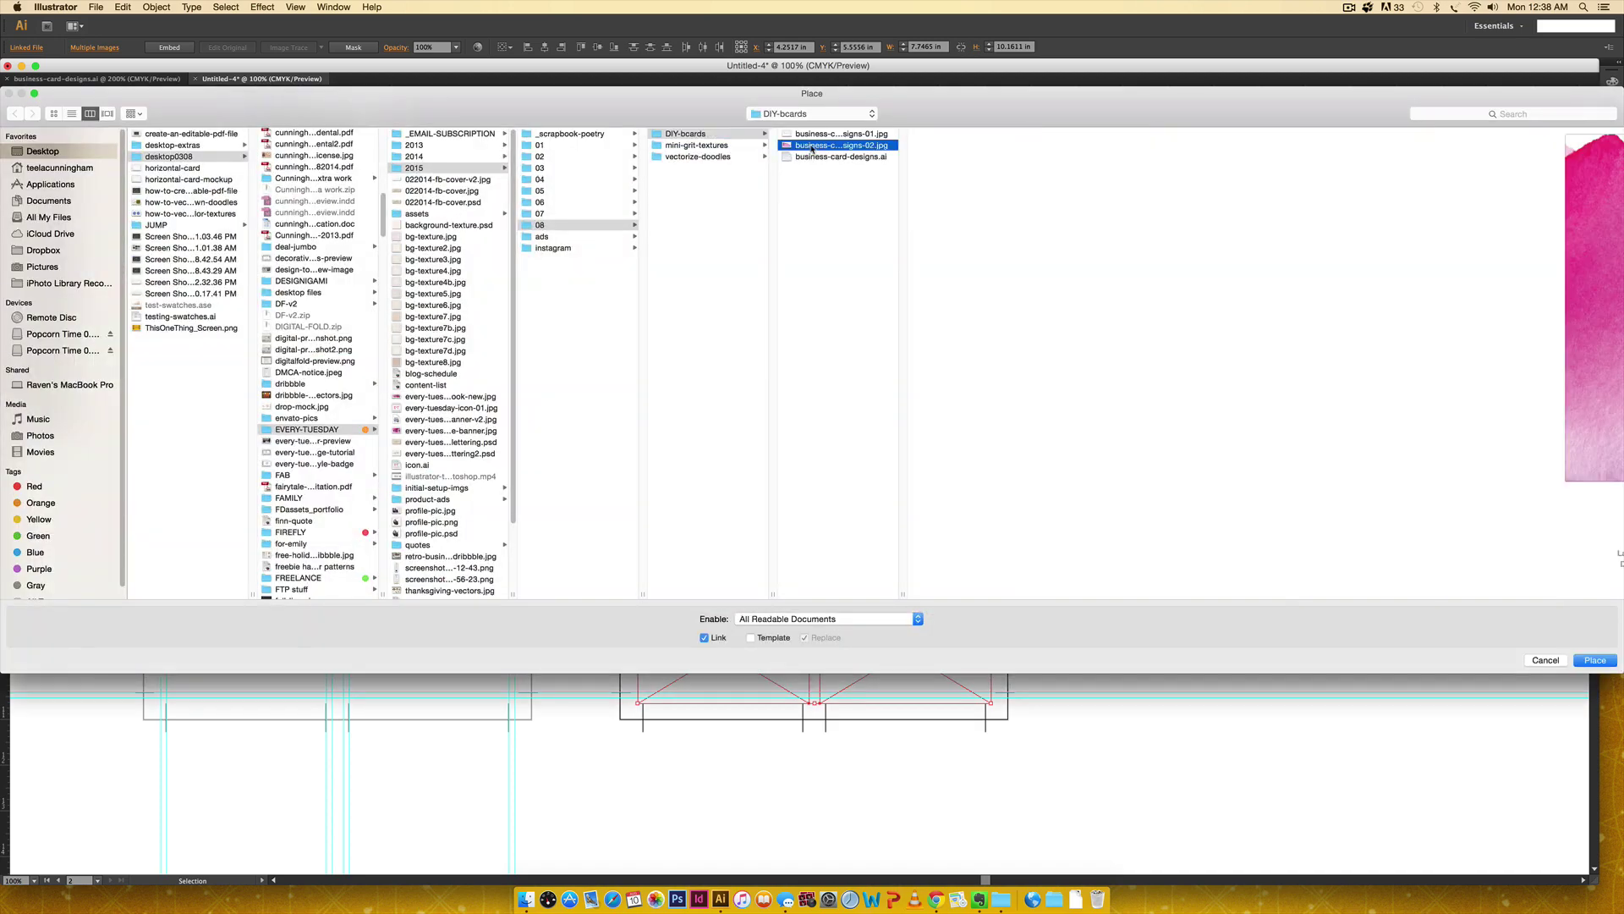
click(810, 145)
double_click(834, 146)
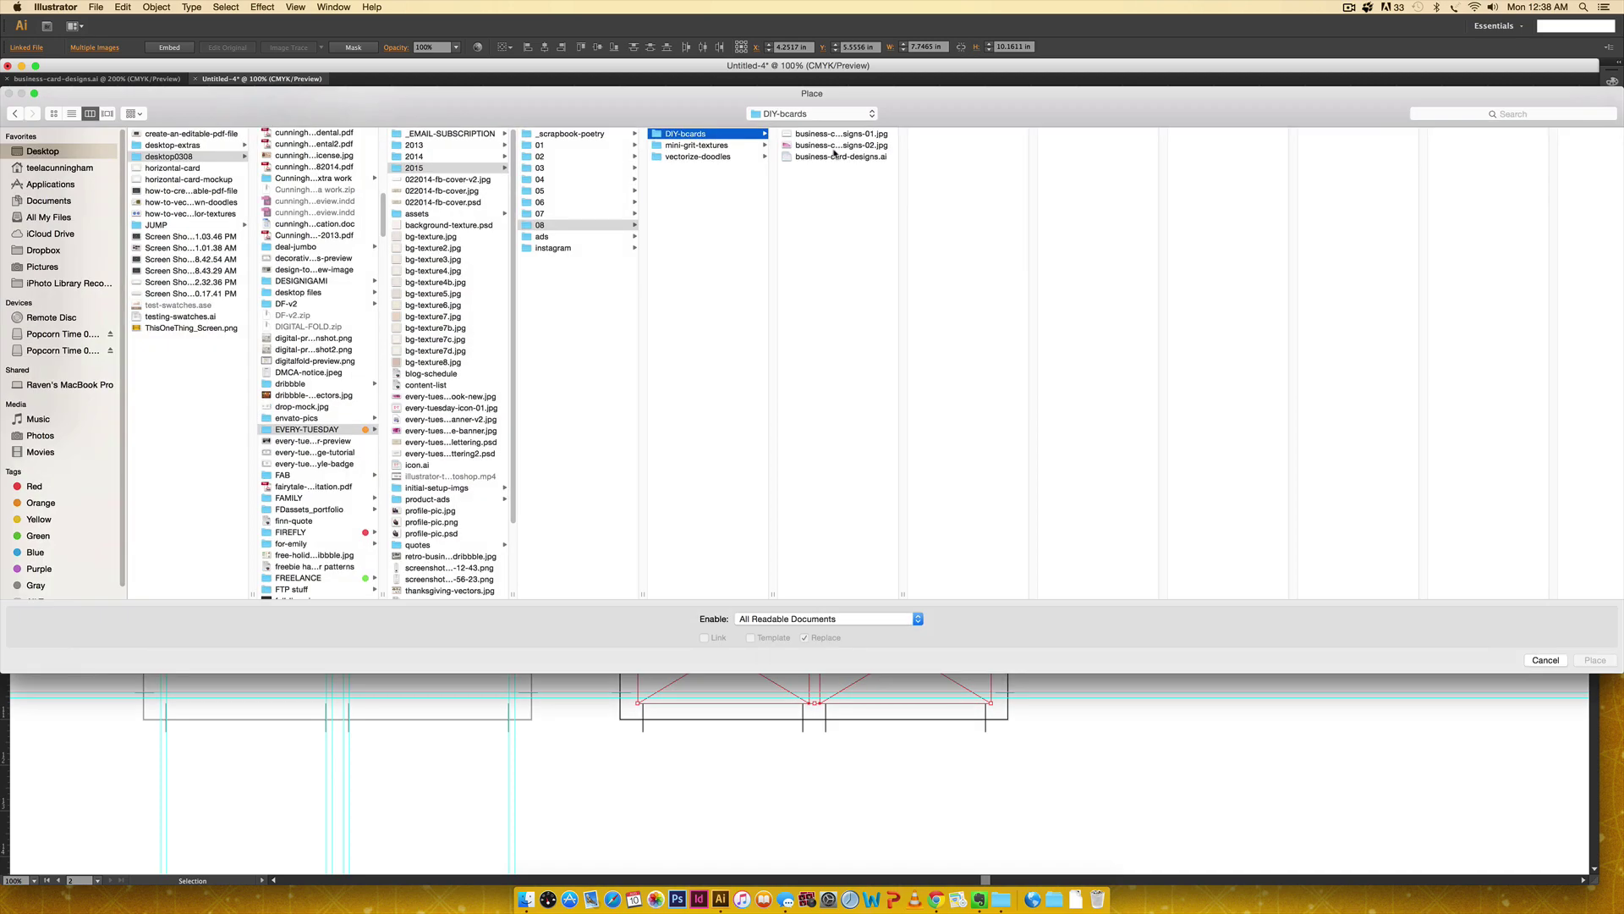
double_click(834, 149)
double_click(834, 148)
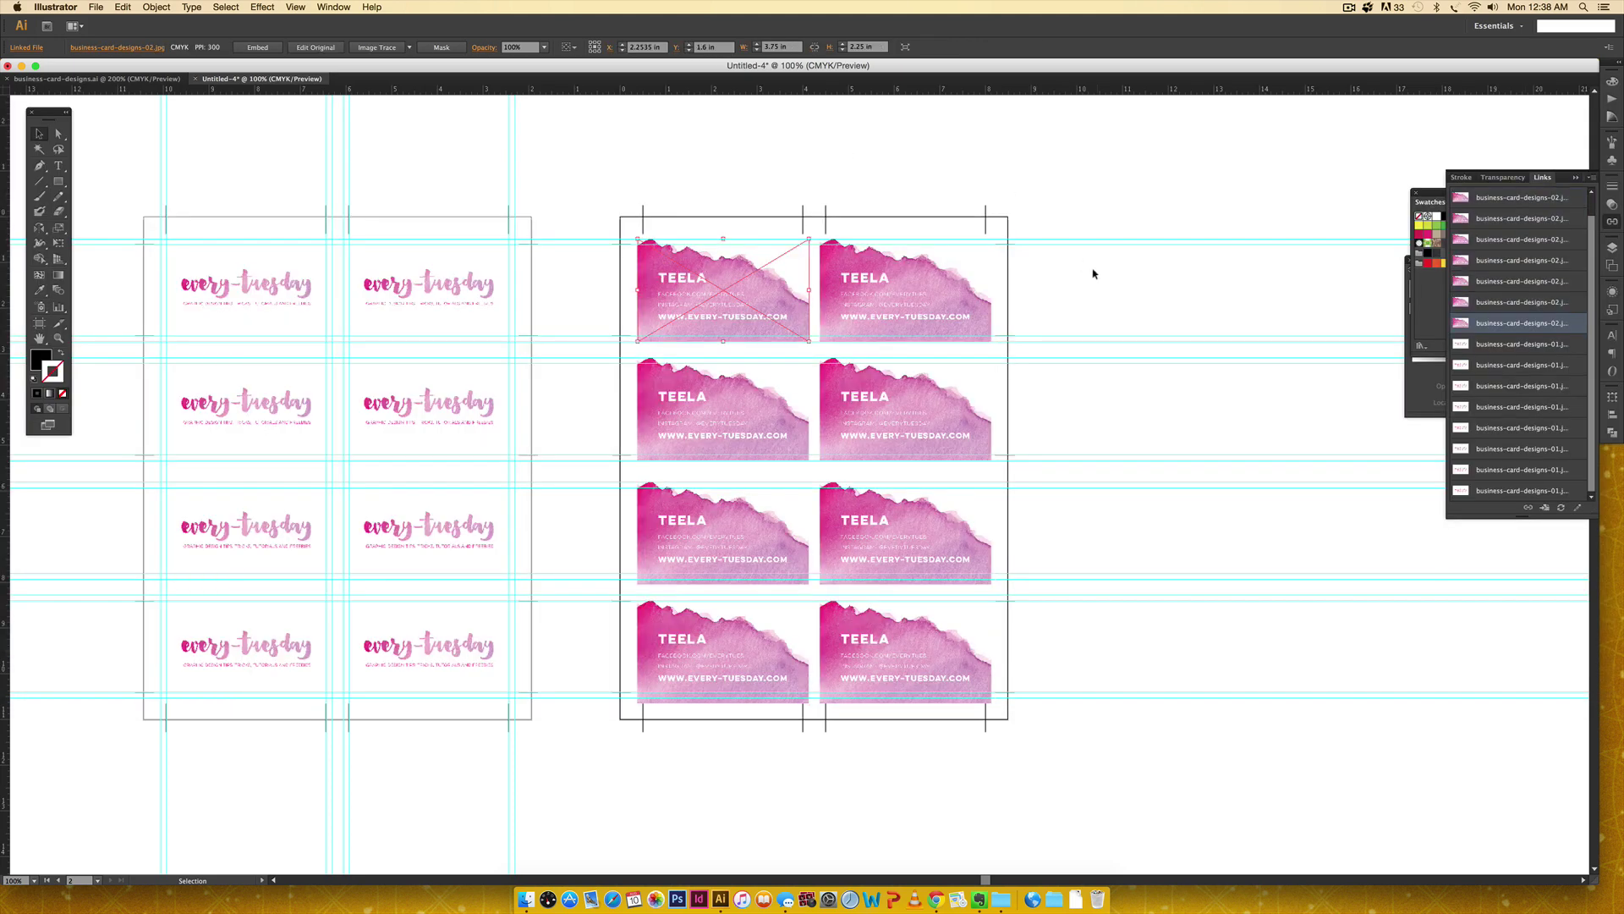
click(1093, 274)
Step: Examine the card backs on the second artboard against the crop marks and bleed guides, and compare both artboards
key(super+equal)
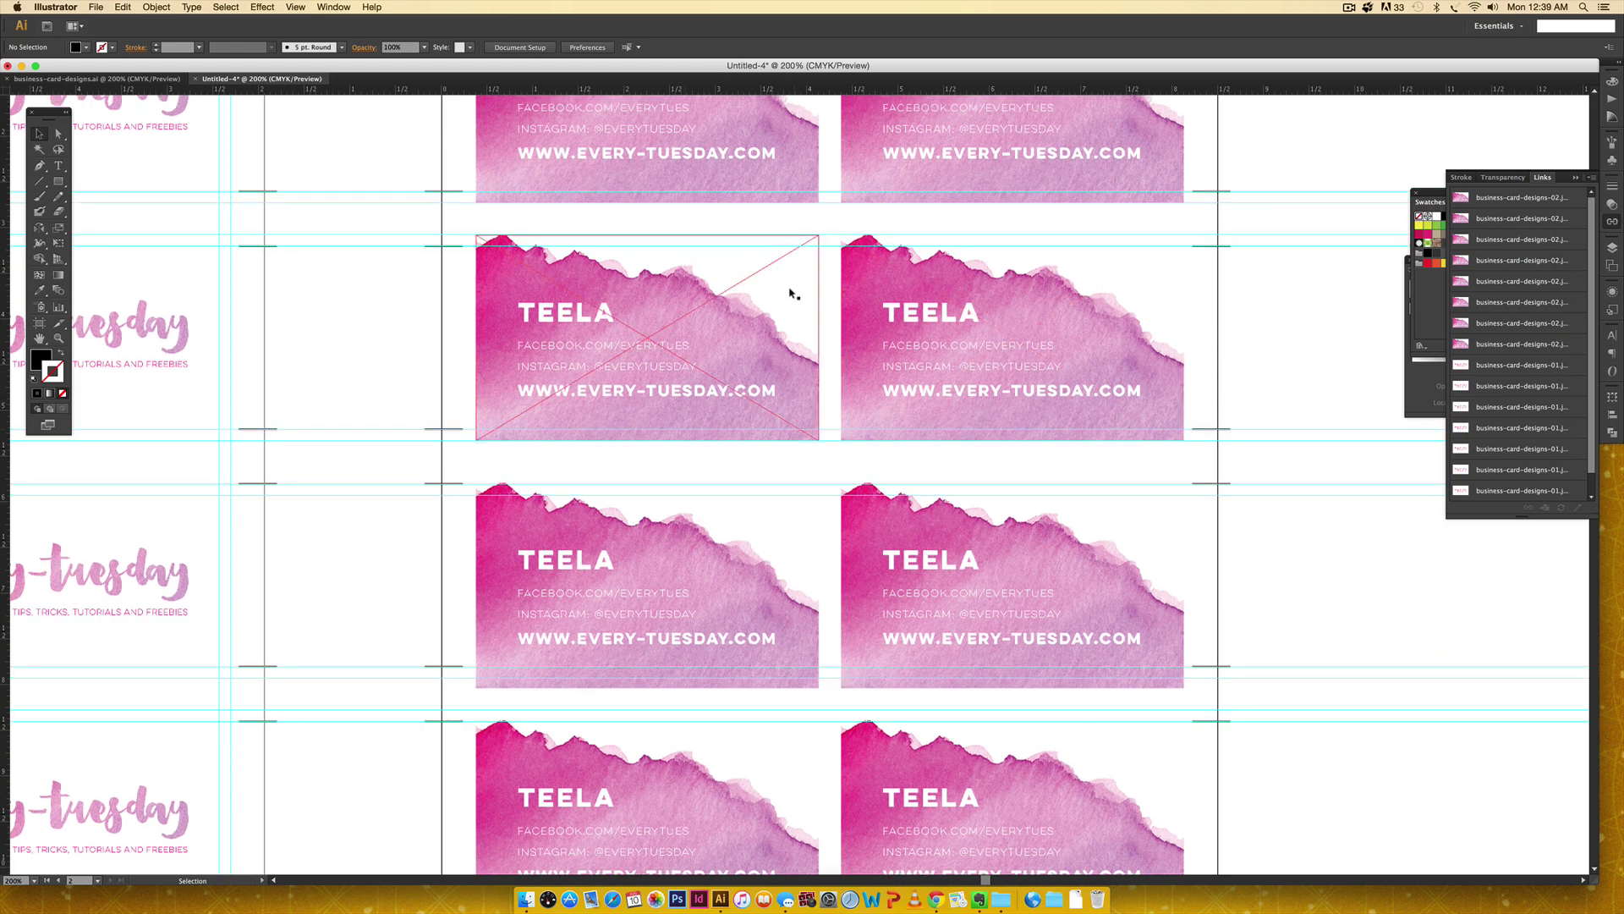
scroll(791, 297, up, 3)
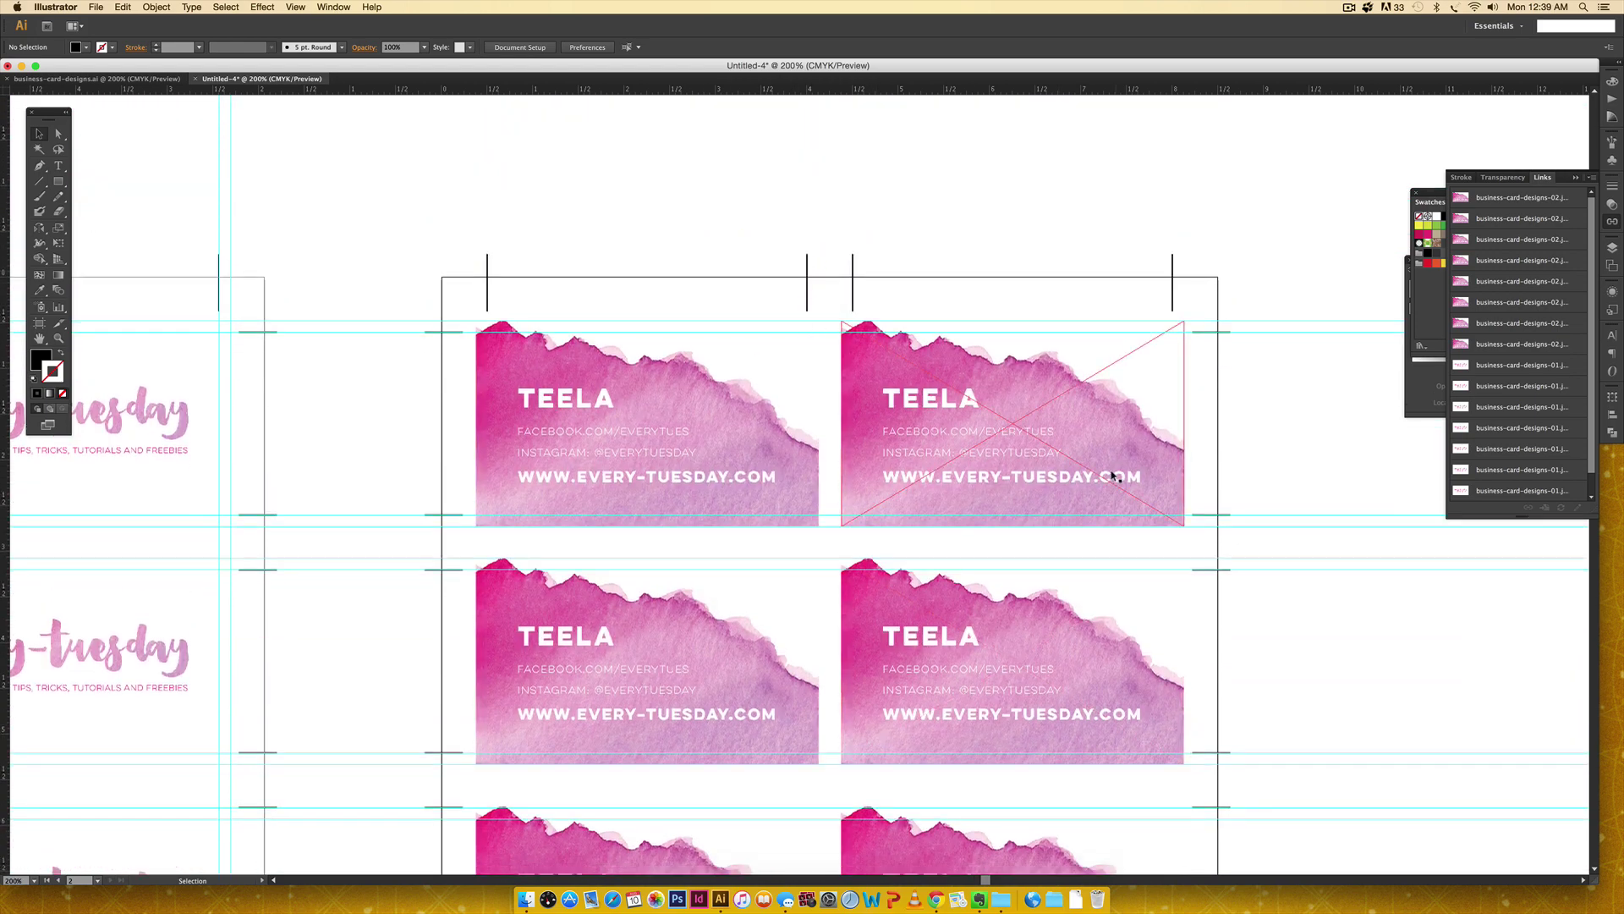
scroll(1091, 406, down, 5)
scroll(986, 466, down, 1)
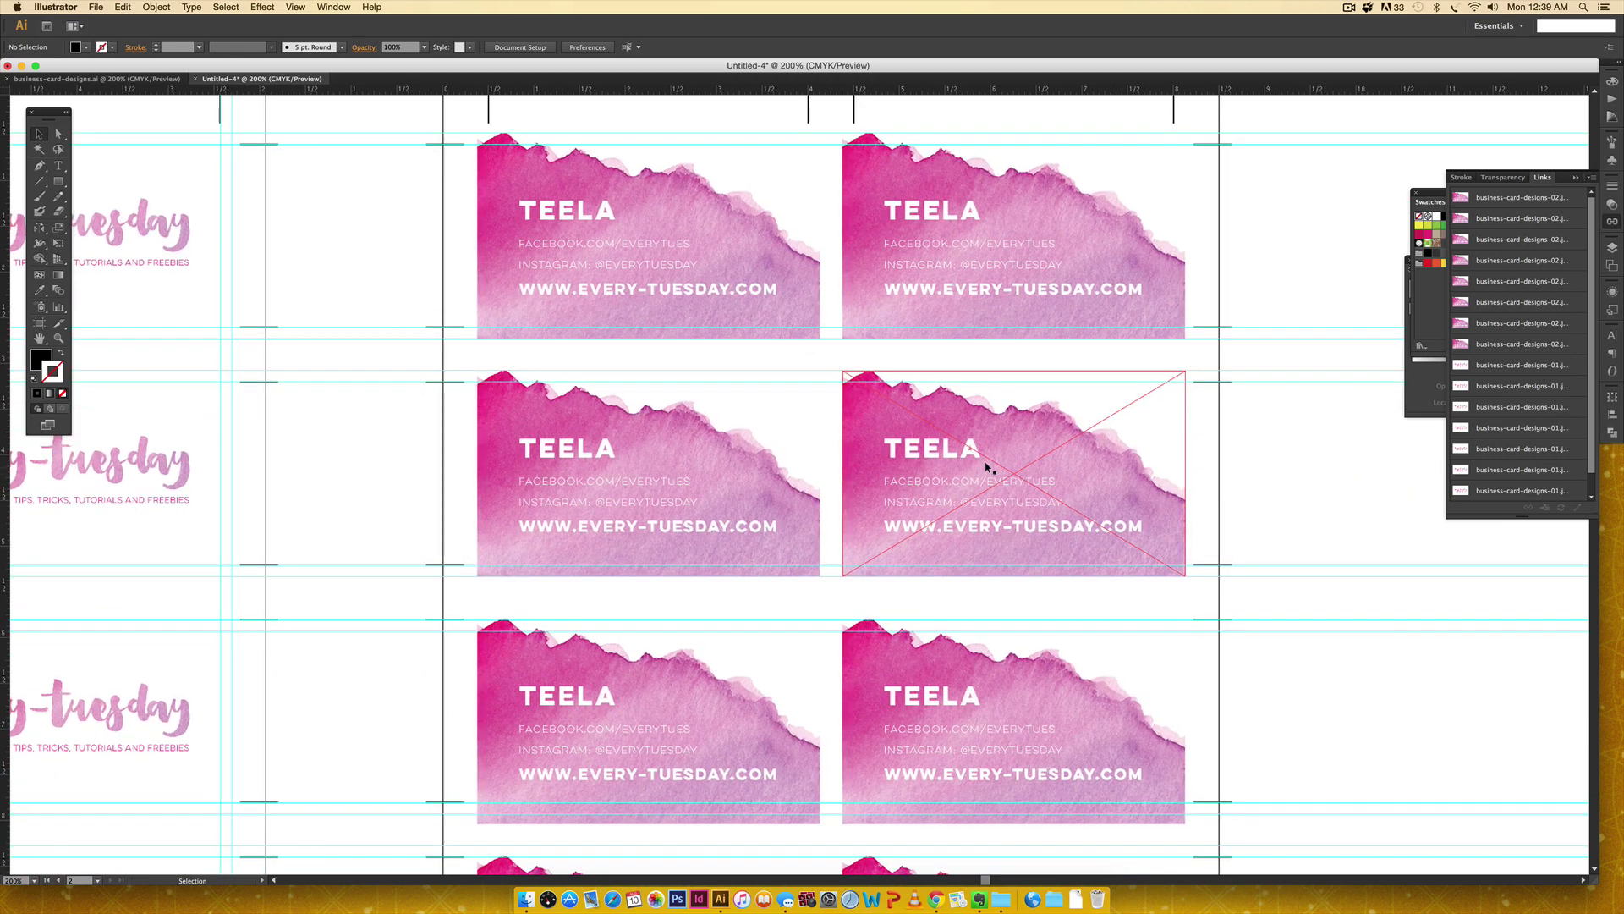
key(super+minus)
key(super+minus)
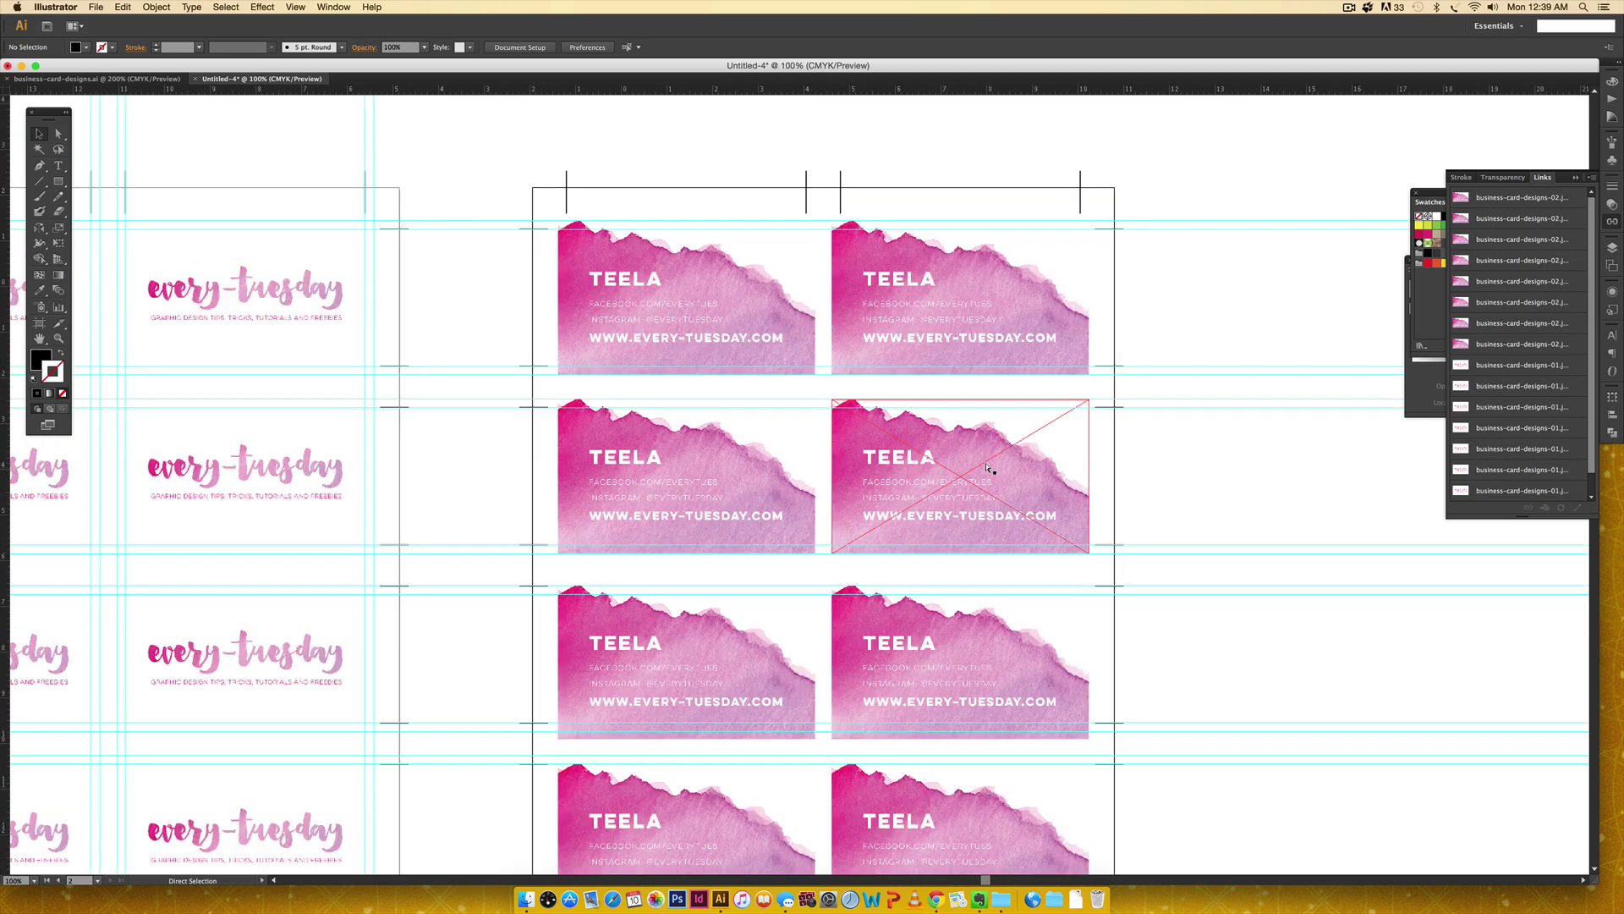
drag(759, 486, 932, 404)
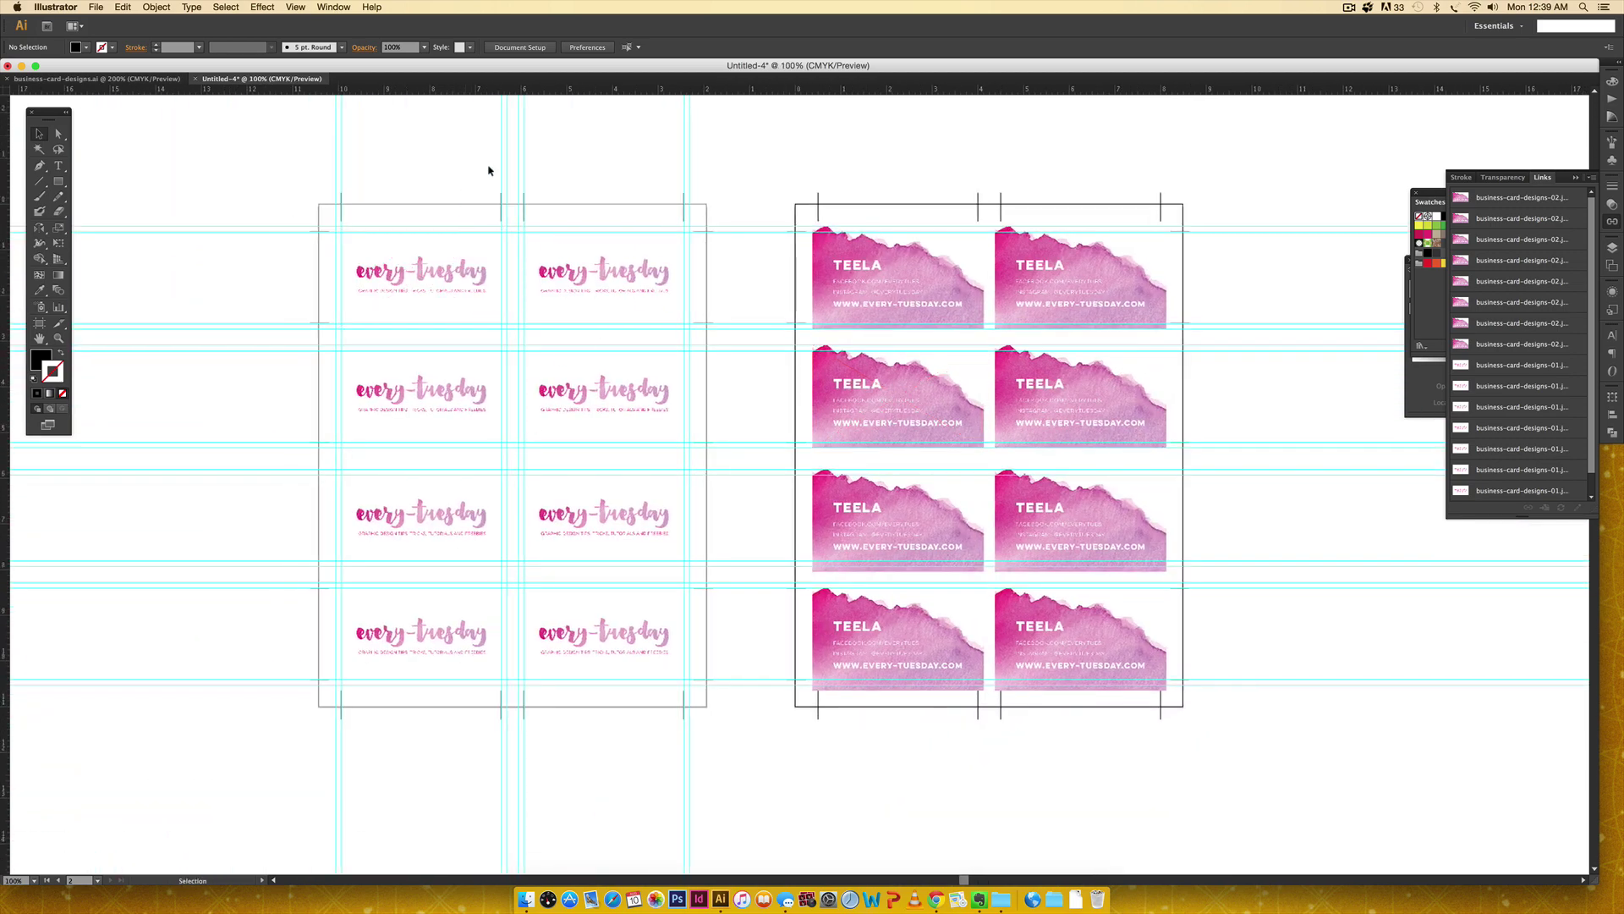